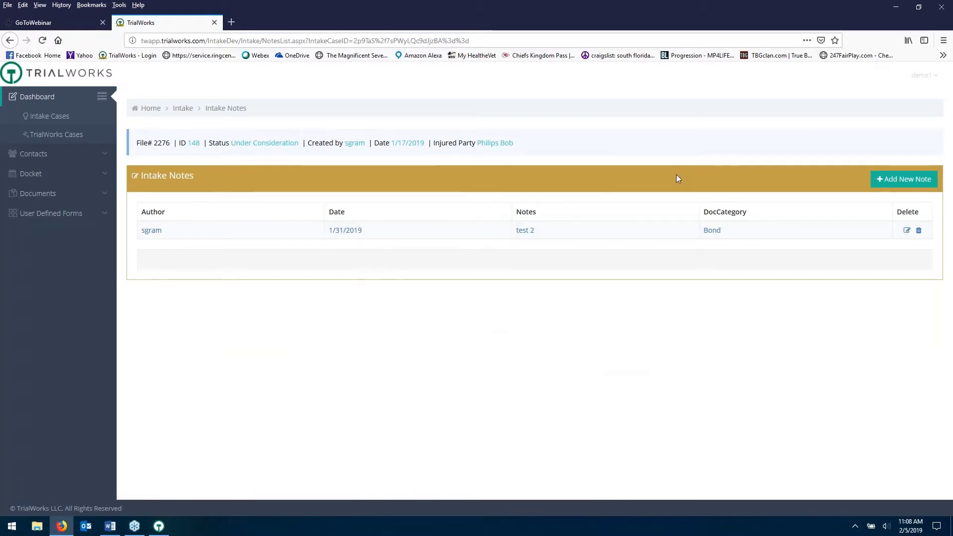
Look at the blank new note form for the intake, leave it unsaved and return to the intake record
left_click(897, 186)
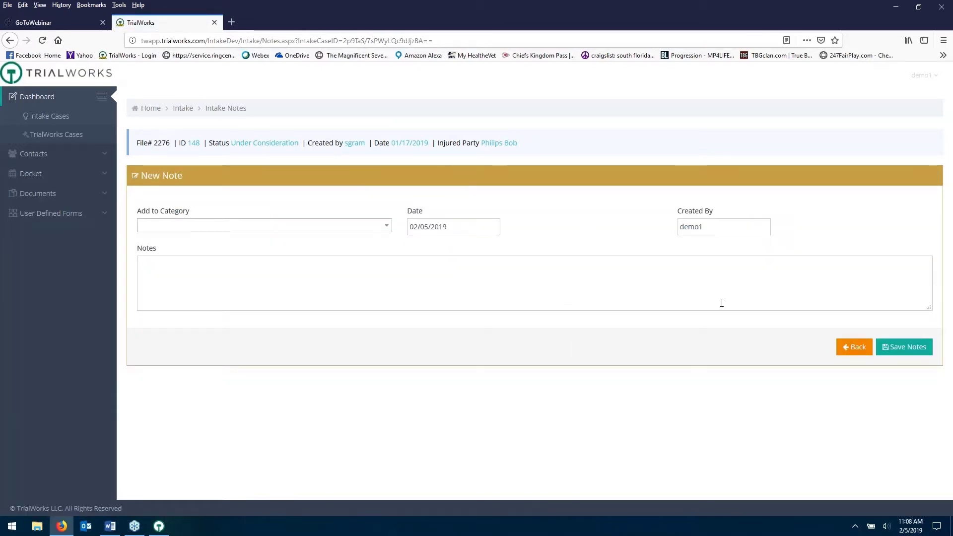
left_click(853, 347)
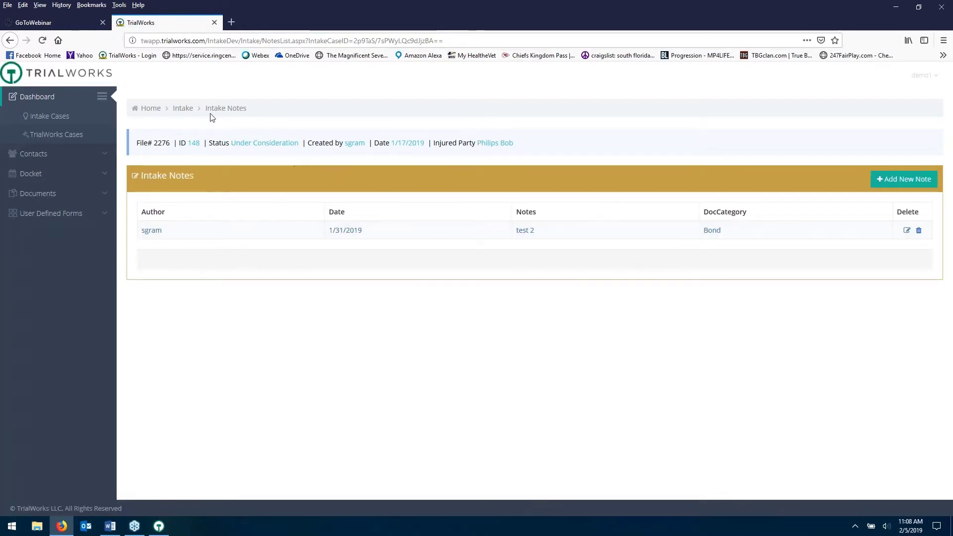
left_click(181, 110)
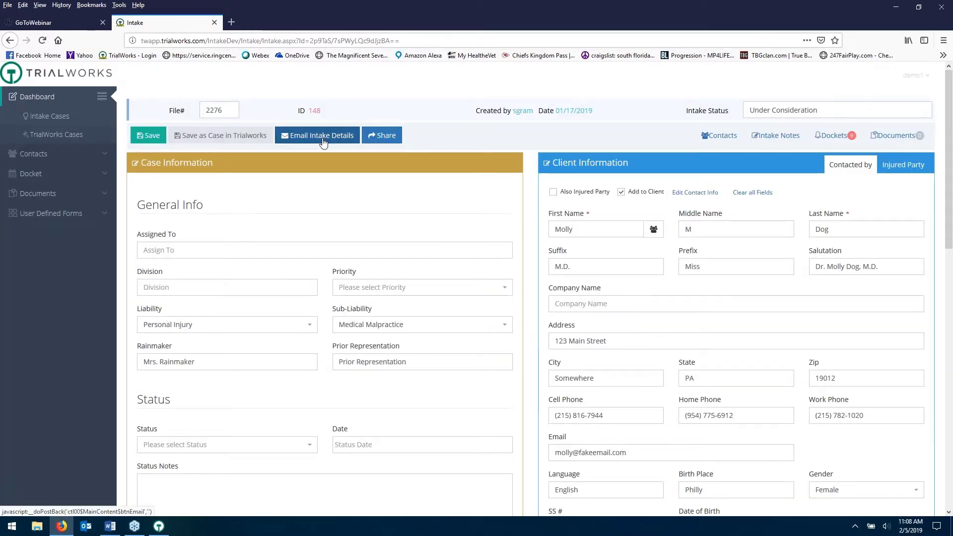
Start an email of the intake details and review the first part of its prefilled body
left_click(323, 142)
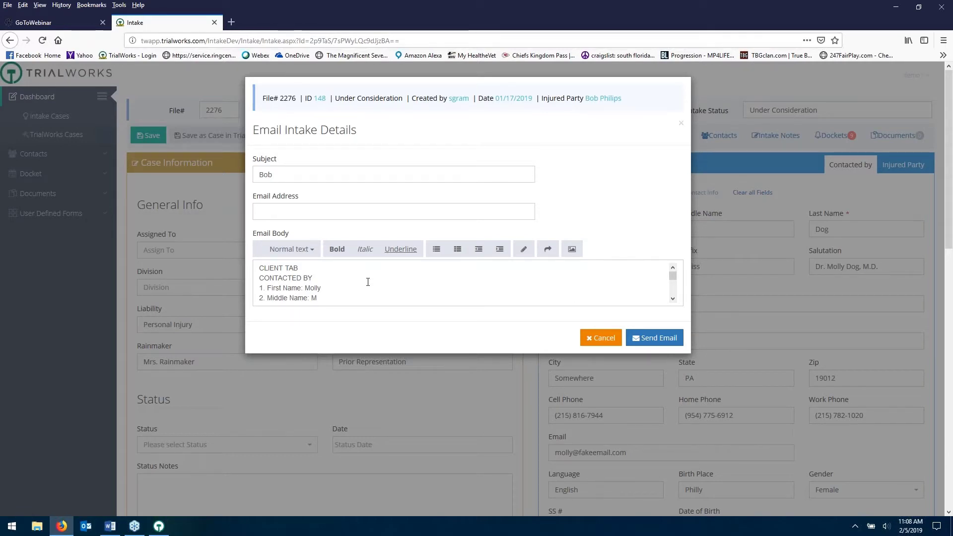
left_click(672, 298)
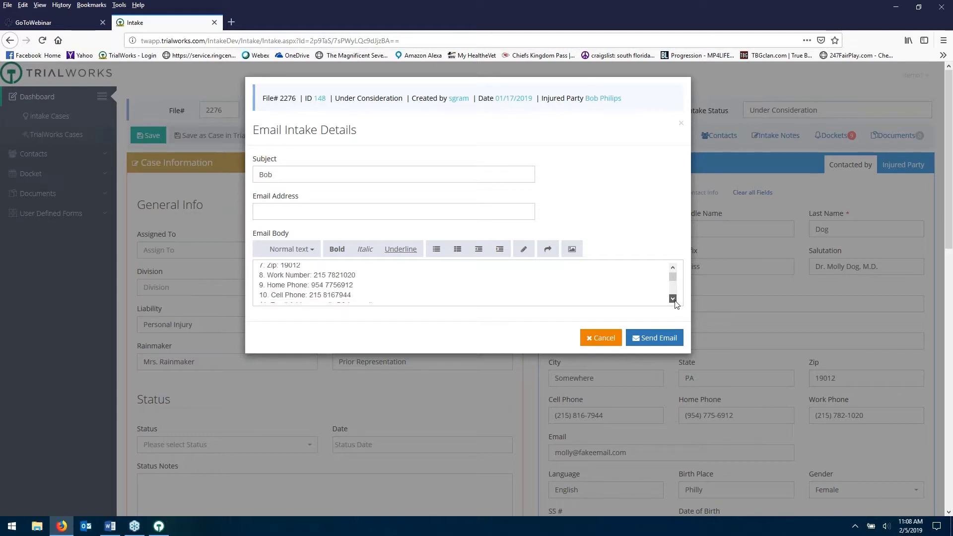
left_click_drag(674, 301, 674, 301)
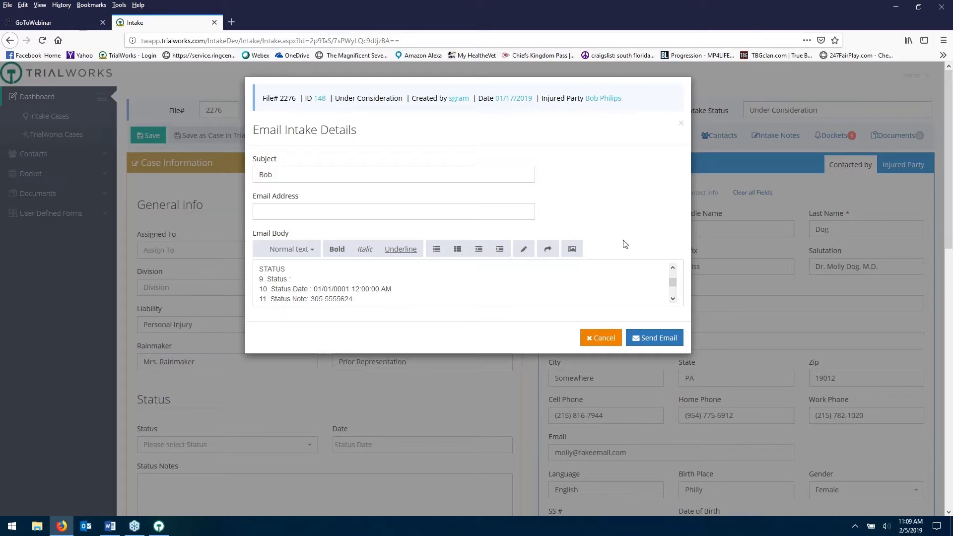
Complete the email subject with the injured party's full name and go to the recipient address field
left_click(344, 212)
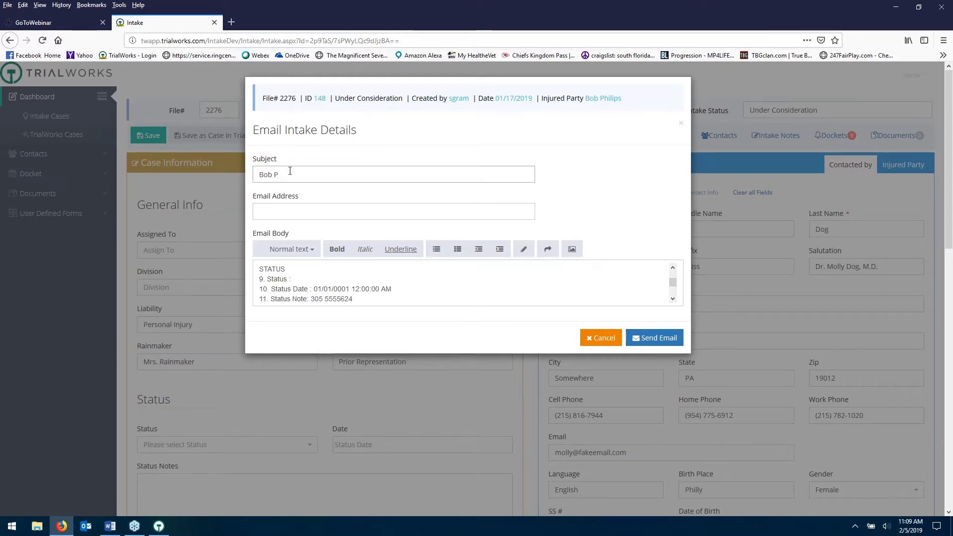
type("lips")
left_click(290, 212)
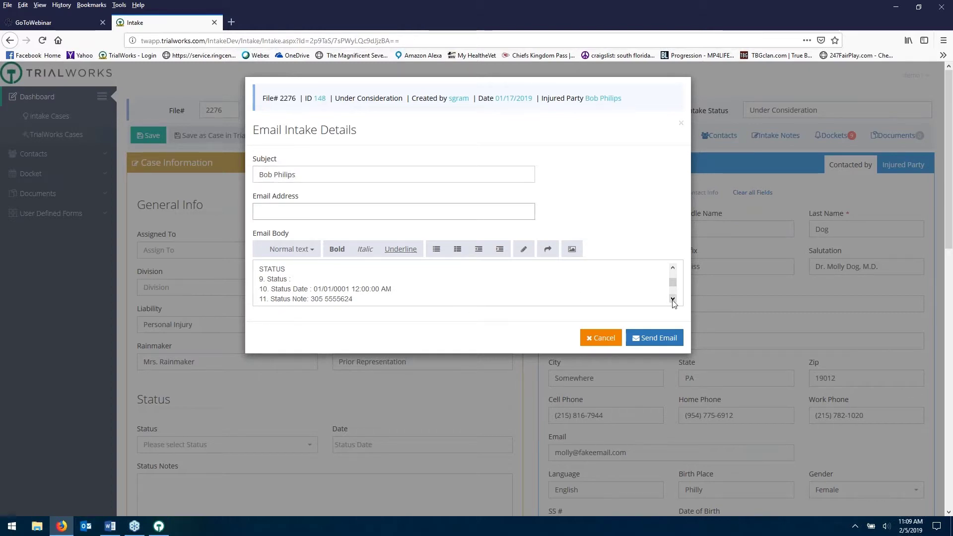
Review the accident information in the email body, return to its beginning and cancel the email
left_click(673, 299)
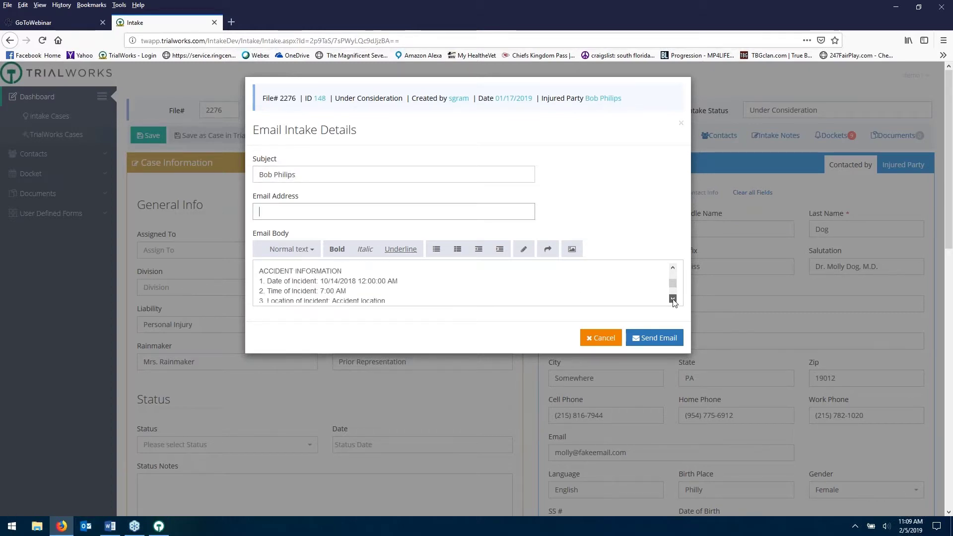
left_click(673, 299)
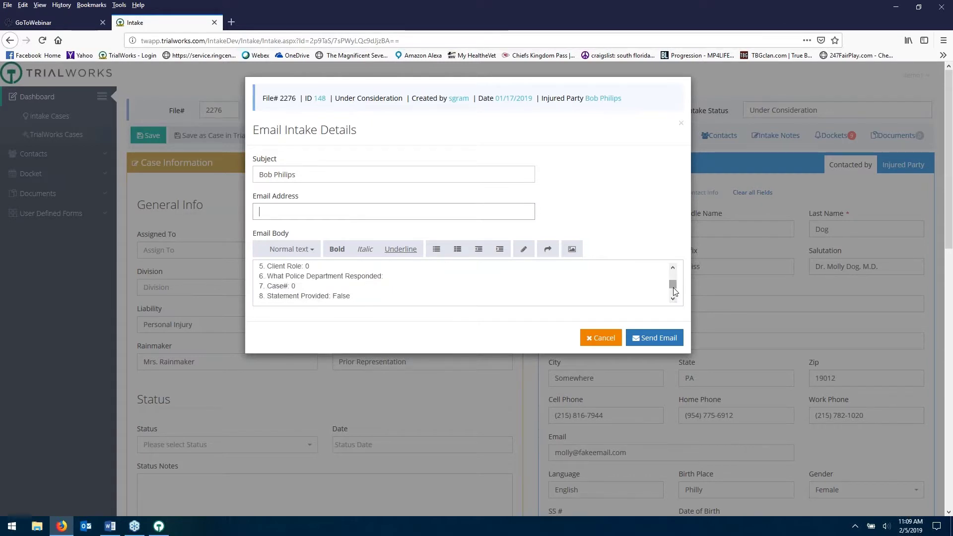
left_click_drag(673, 284, 673, 272)
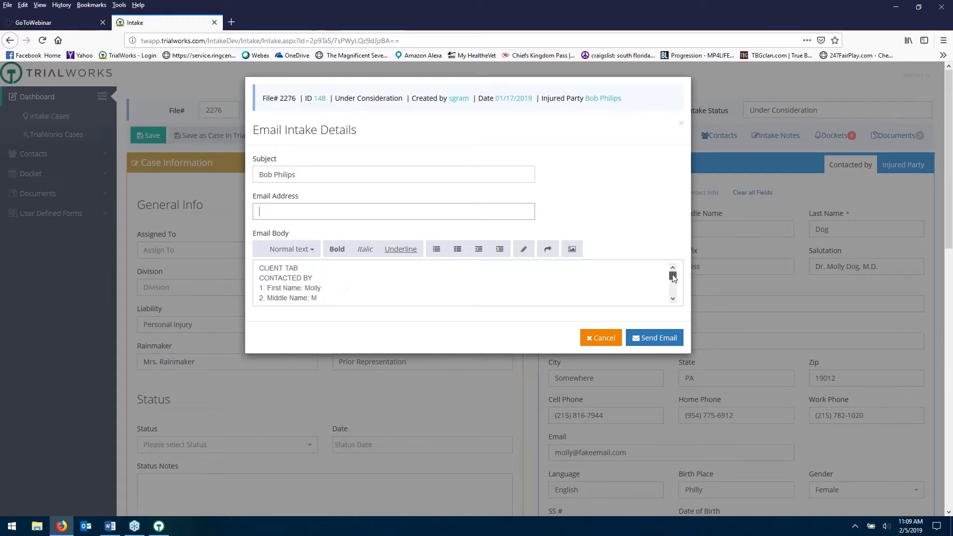
left_click(598, 341)
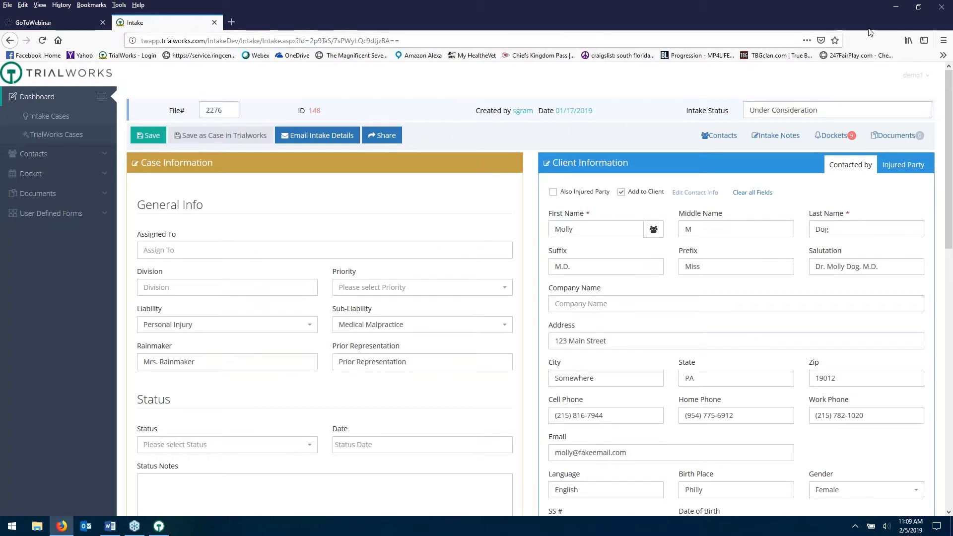
left_click(896, 7)
mouse_move(158, 530)
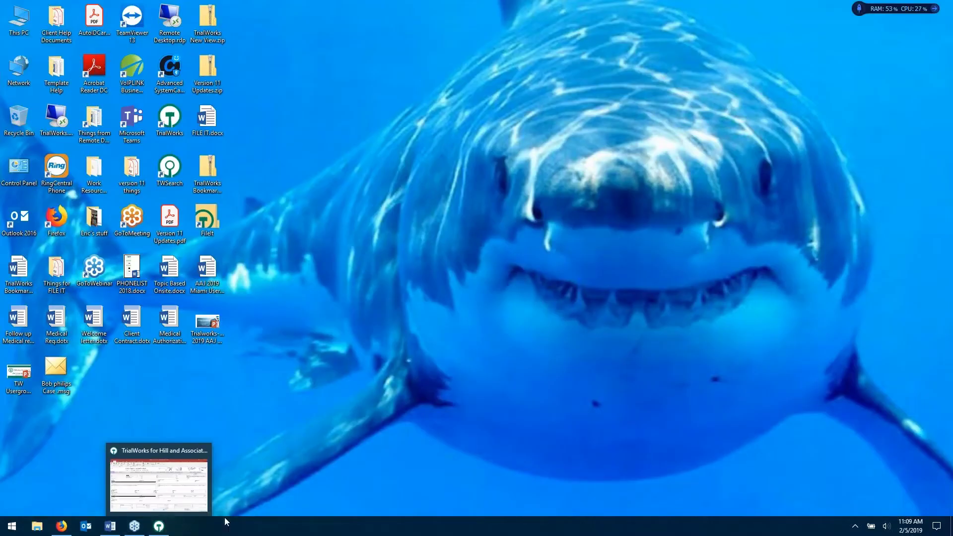
left_click(388, 455)
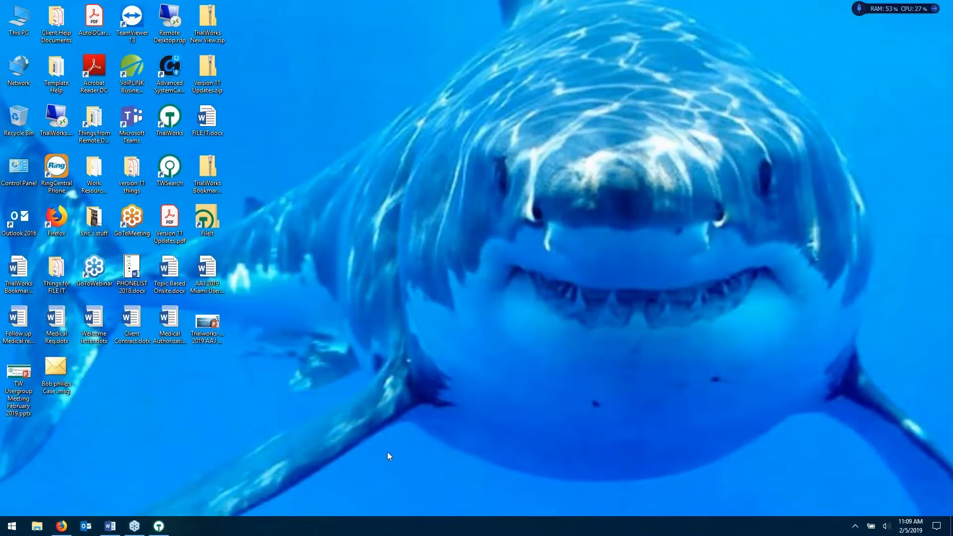
left_click(61, 526)
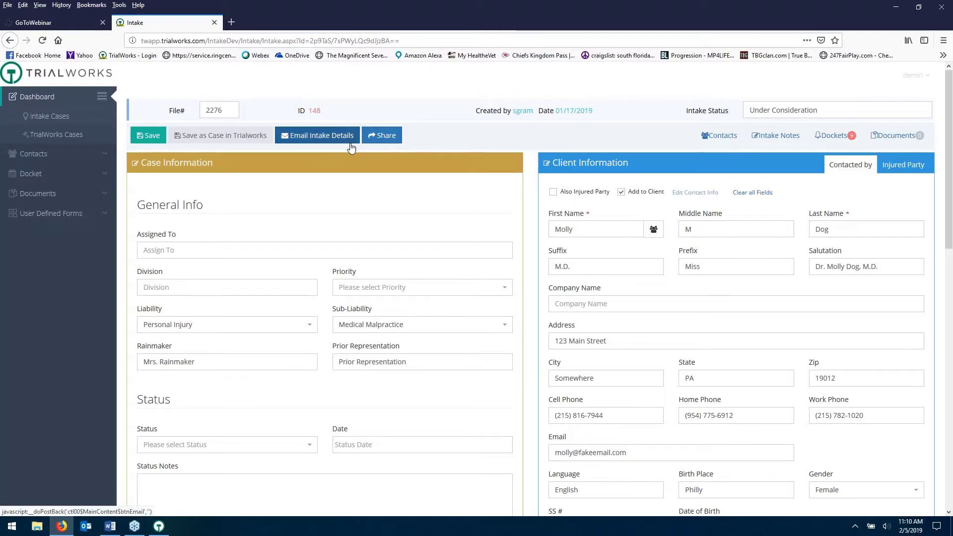
Examine which fields the external sharing form includes when sharing the intake with a new contact, and return to the intake record
left_click(382, 139)
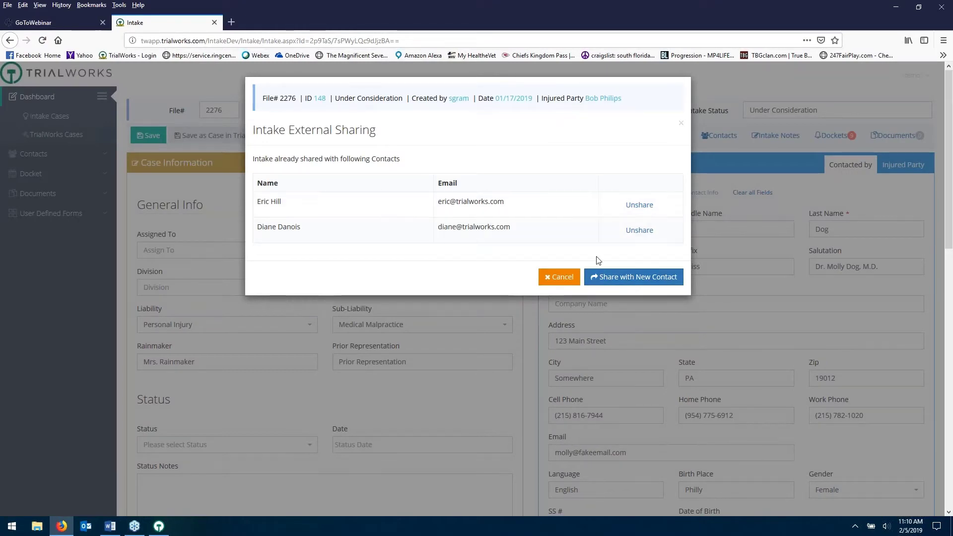
left_click(615, 277)
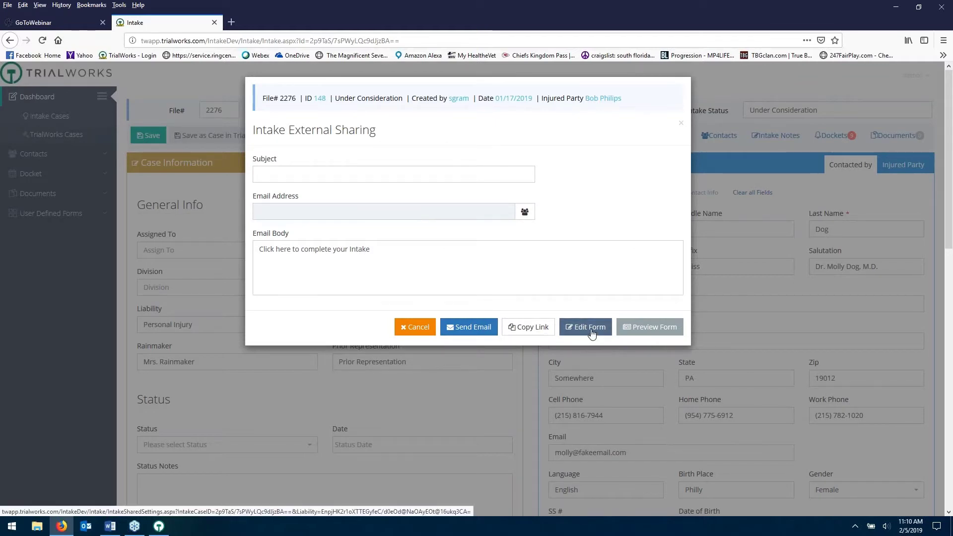
left_click(591, 330)
left_click(542, 248)
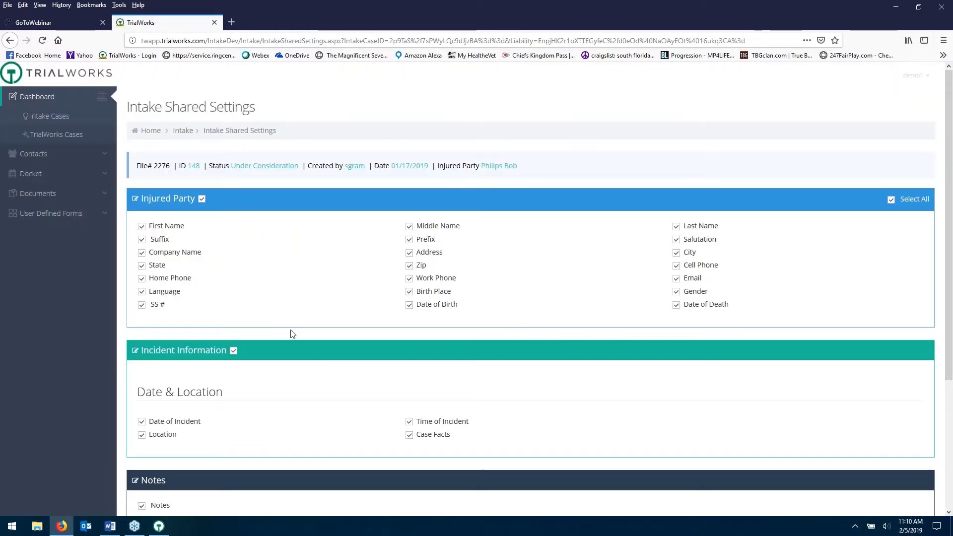
scroll(293, 334, "down", 3)
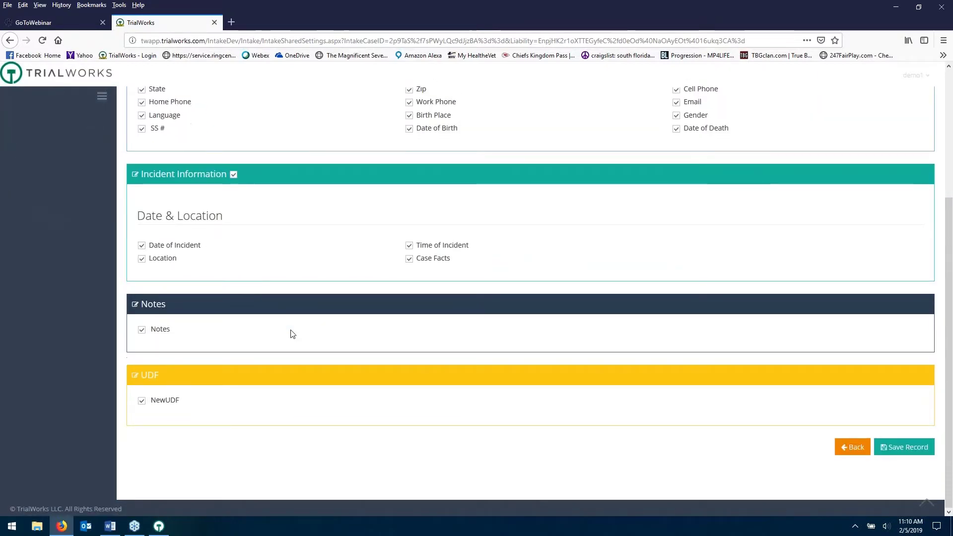
scroll(292, 334, "up", 3)
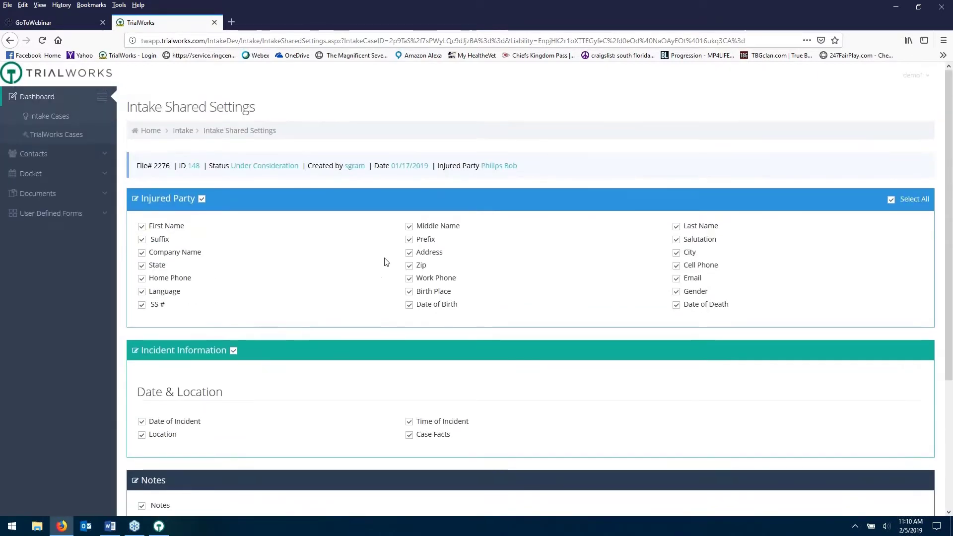
left_click(182, 130)
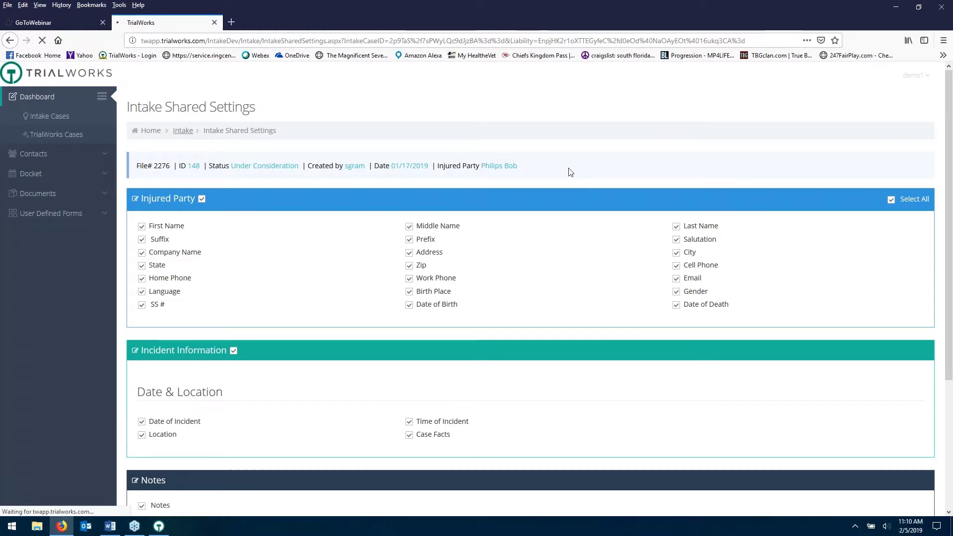
Switch to the TrialWorks desktop application and set the case header to display 2 columns
left_click(896, 8)
left_click(159, 525)
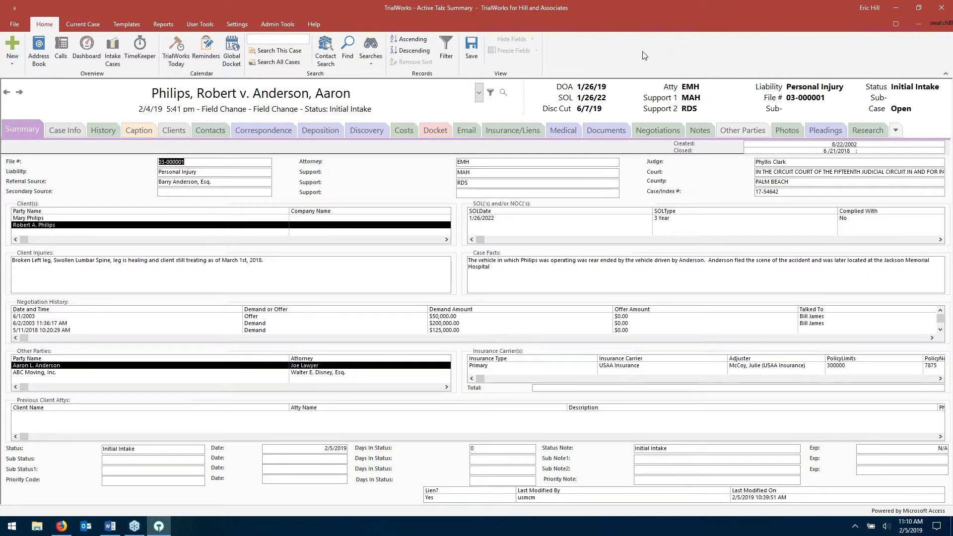
left_click(570, 87)
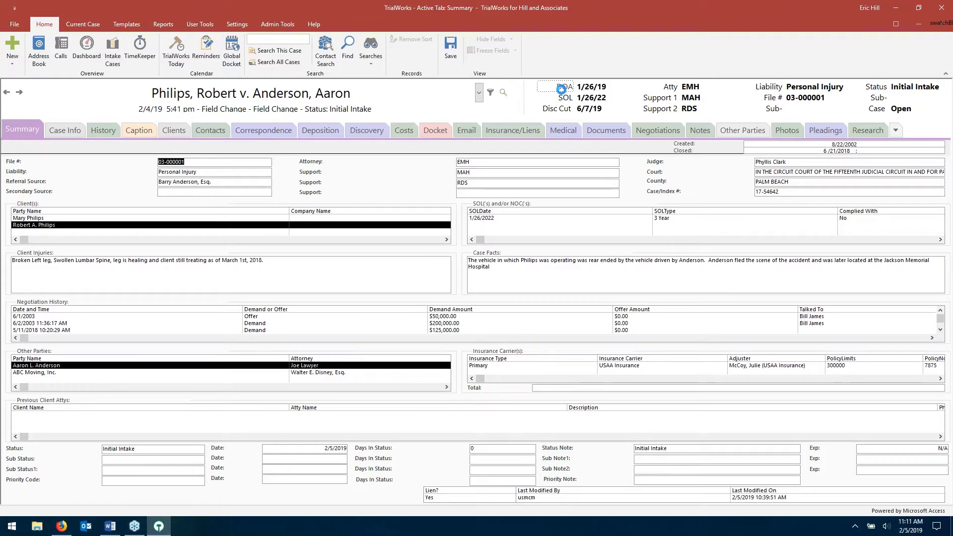
left_click(479, 92)
mouse_move(511, 181)
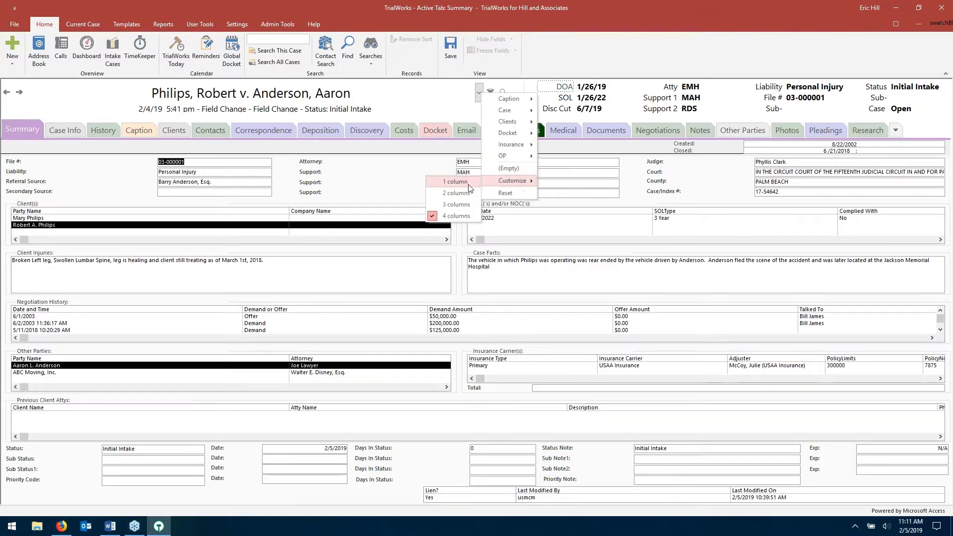
left_click(457, 194)
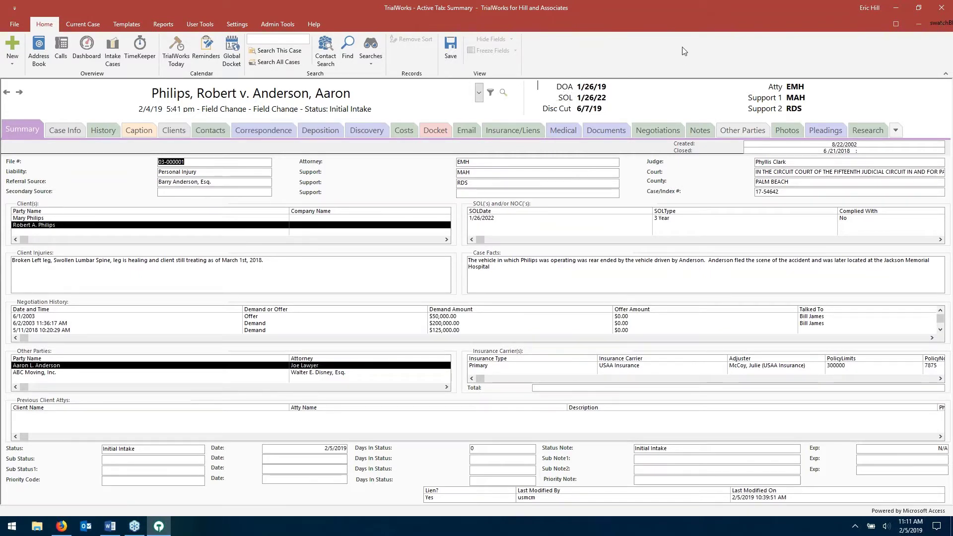
Examine the client fields available for the DOA slot in the case header
left_click(568, 91)
mouse_move(507, 121)
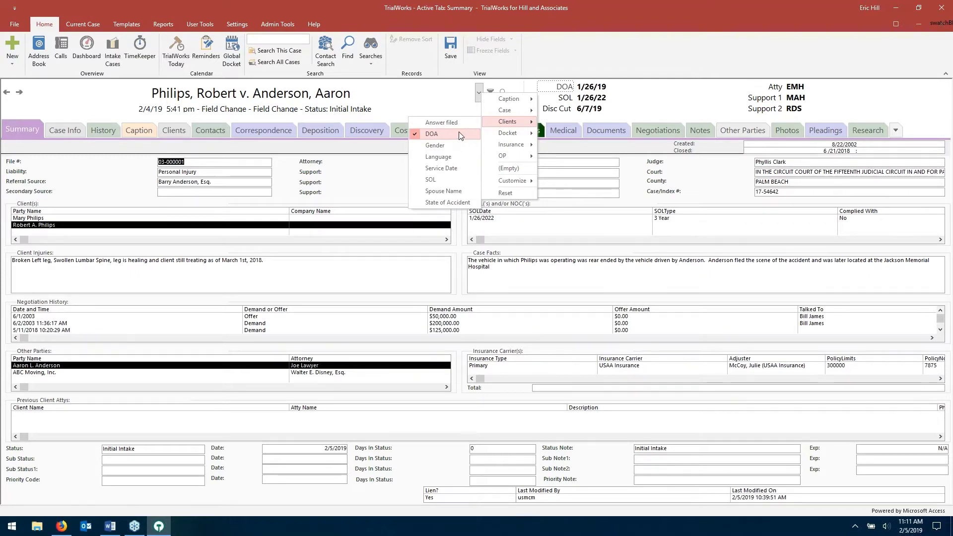
left_click(587, 69)
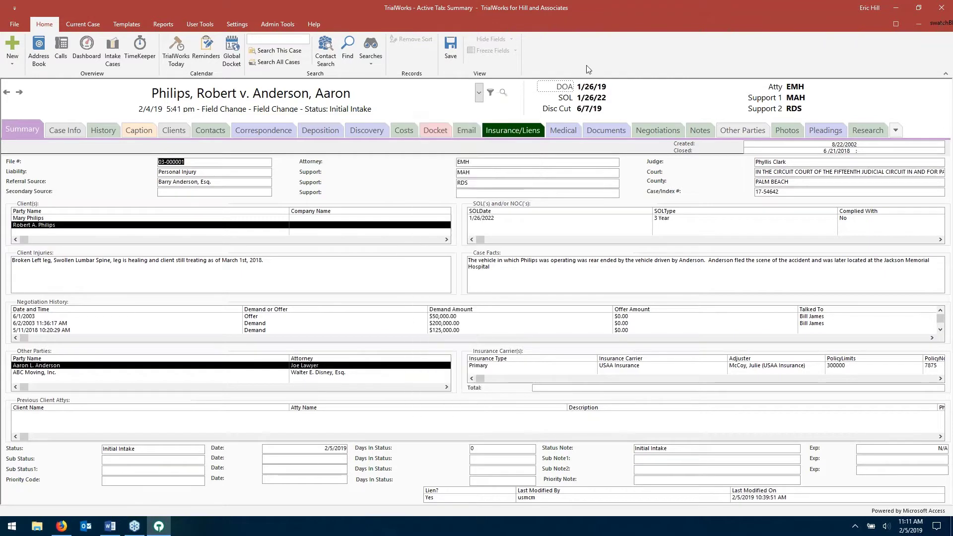
Set the case header to display 4 columns
left_click(543, 87)
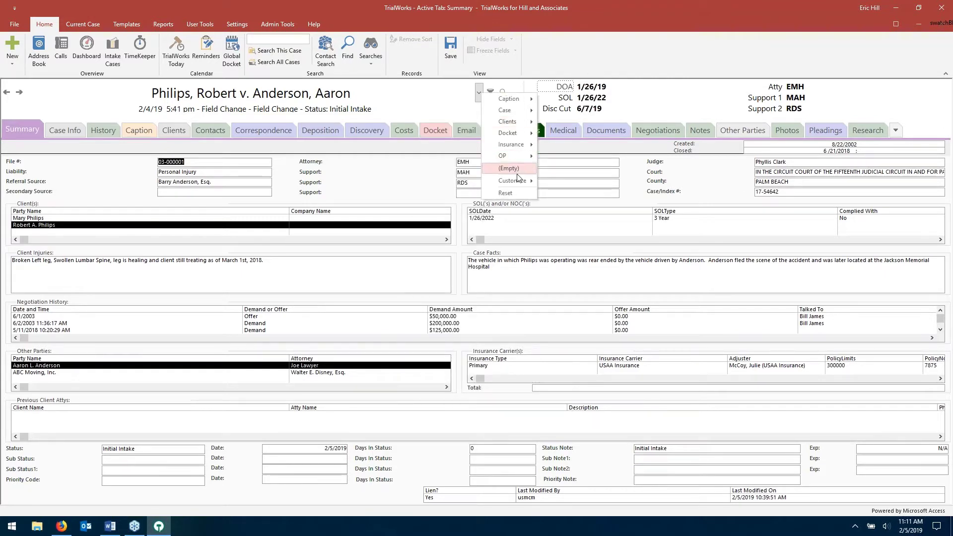
mouse_move(516, 180)
left_click(462, 213)
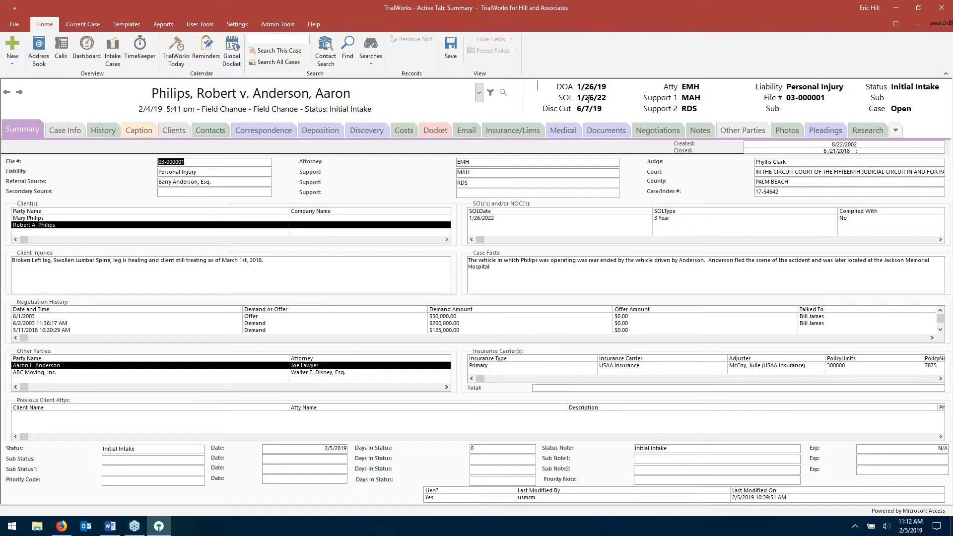
Examine the docket and caption fields that the DOA slot in the case header can show instead
left_click(491, 93)
mouse_move(511, 121)
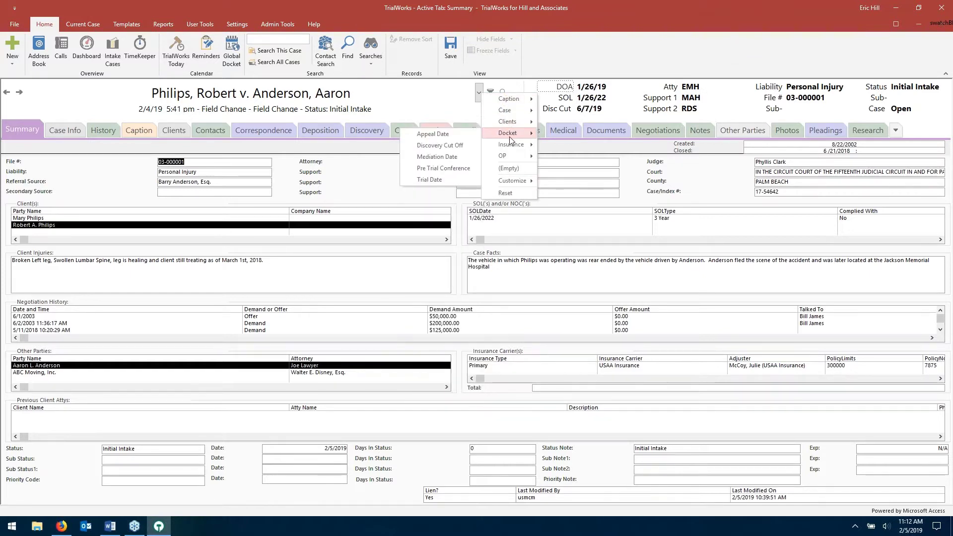
mouse_move(508, 99)
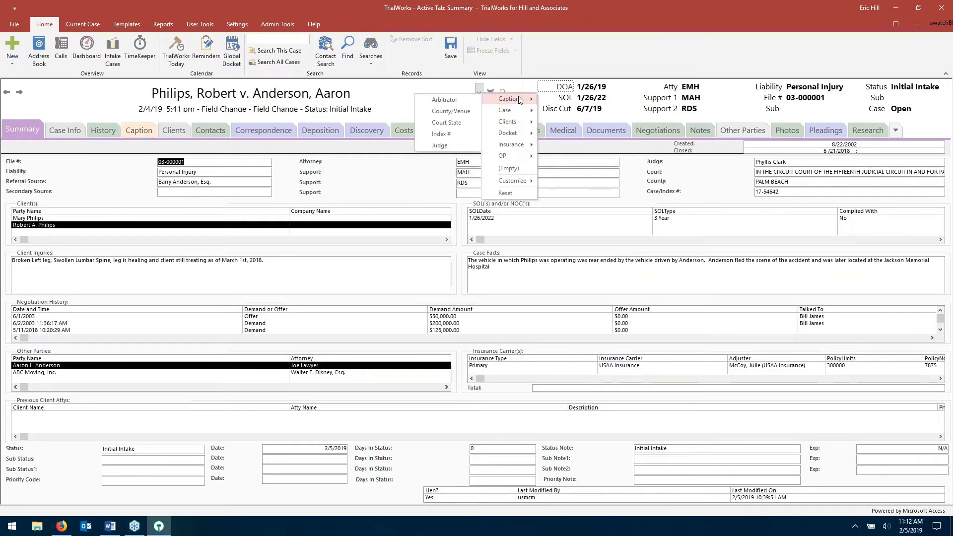
left_click(754, 21)
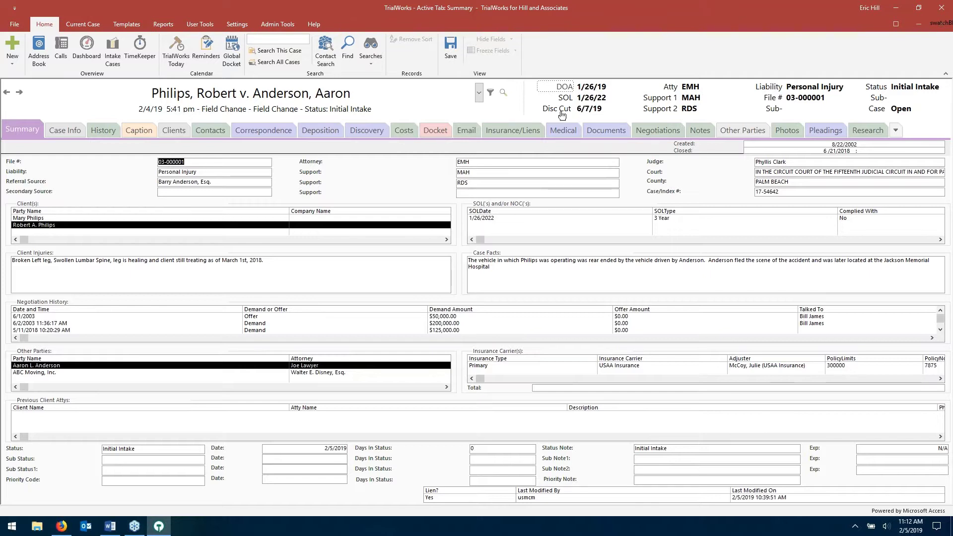
Examine the case fields available for the information line beneath the case name
left_click(181, 111)
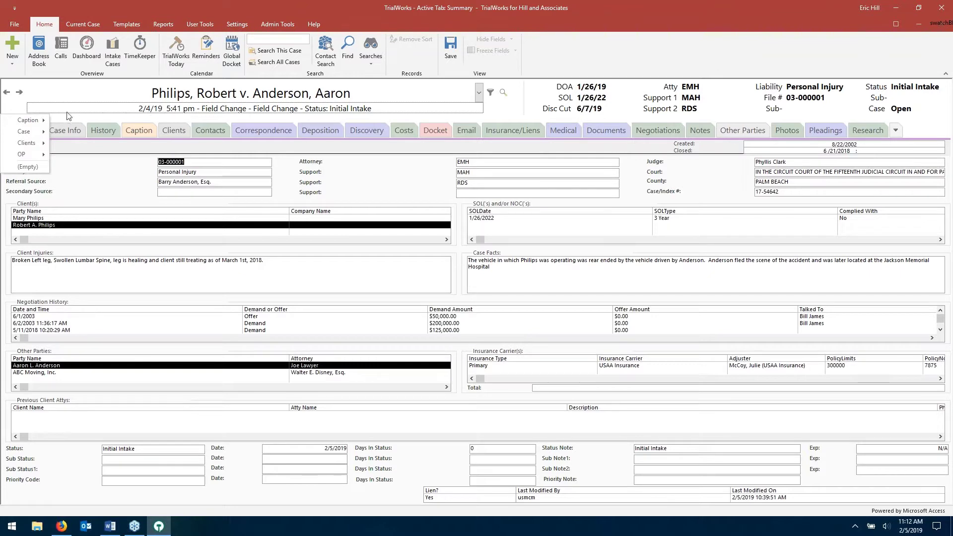
mouse_move(38, 132)
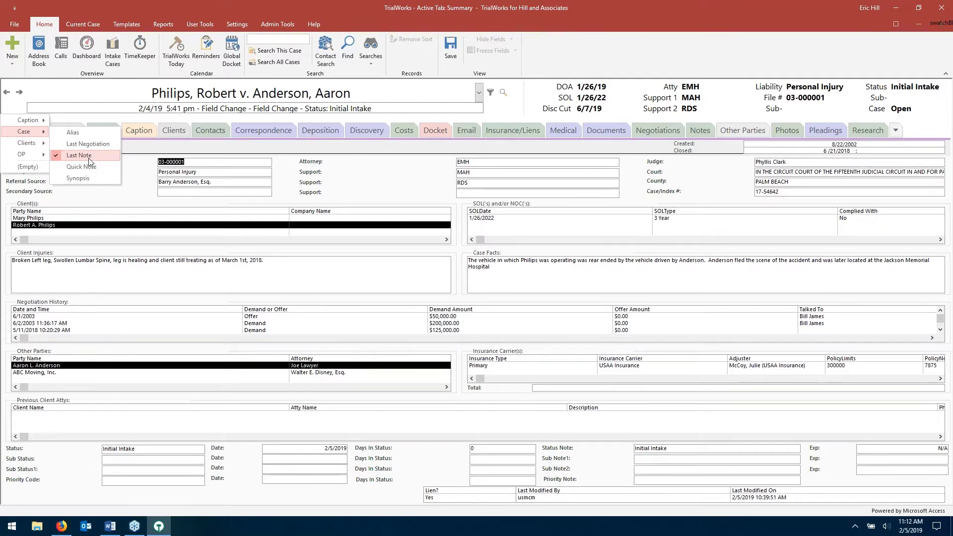
left_click(585, 69)
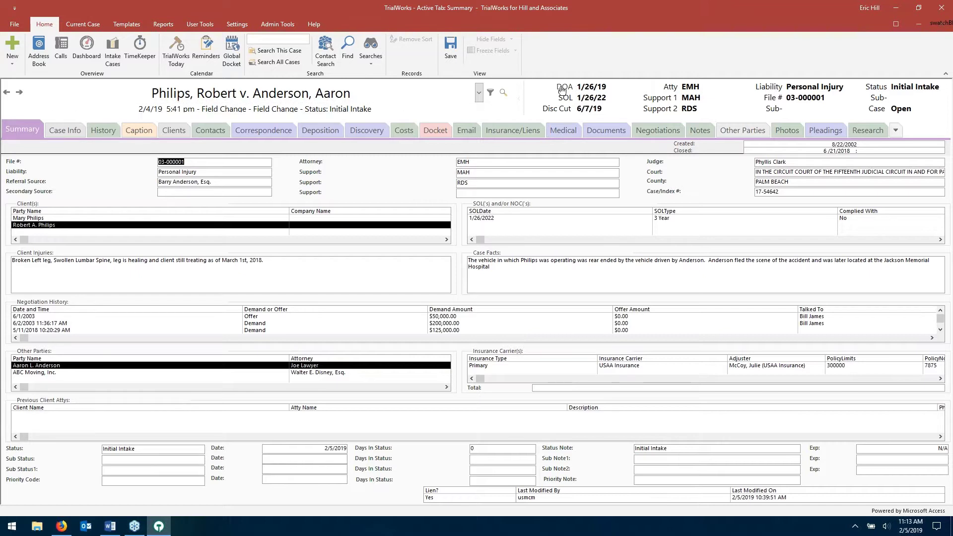
Review the client fields, from Answer filed to State of Accident, that can occupy the DOA slot in the case header
right_click(538, 94)
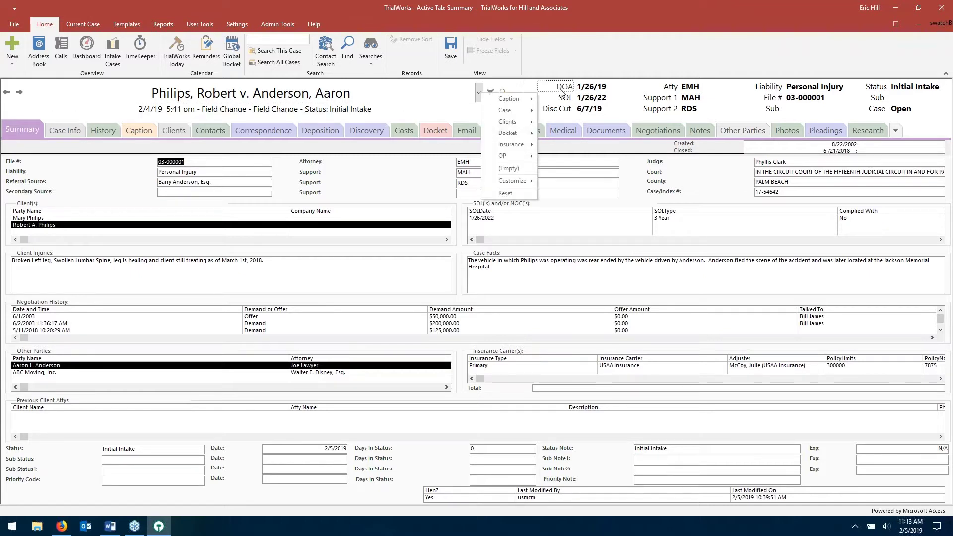
mouse_move(511, 123)
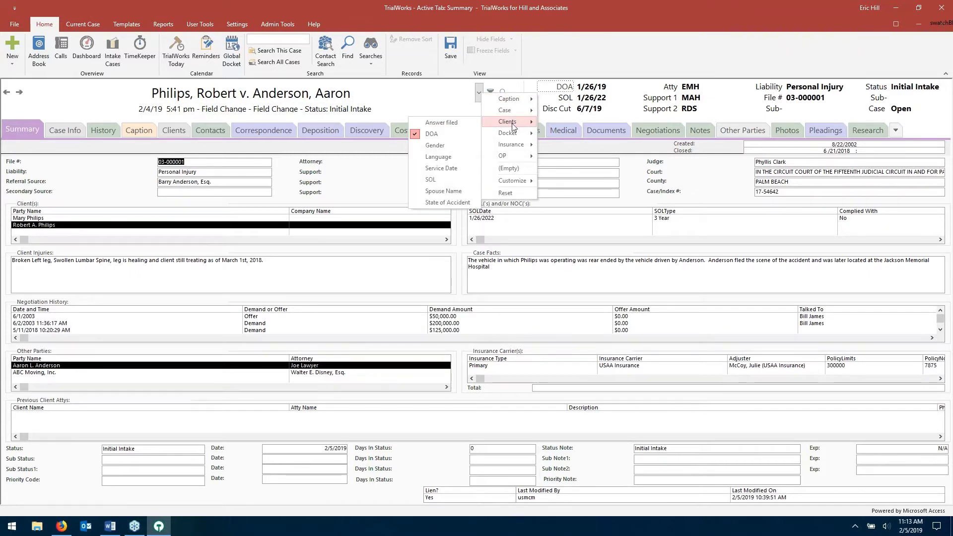
left_click(608, 60)
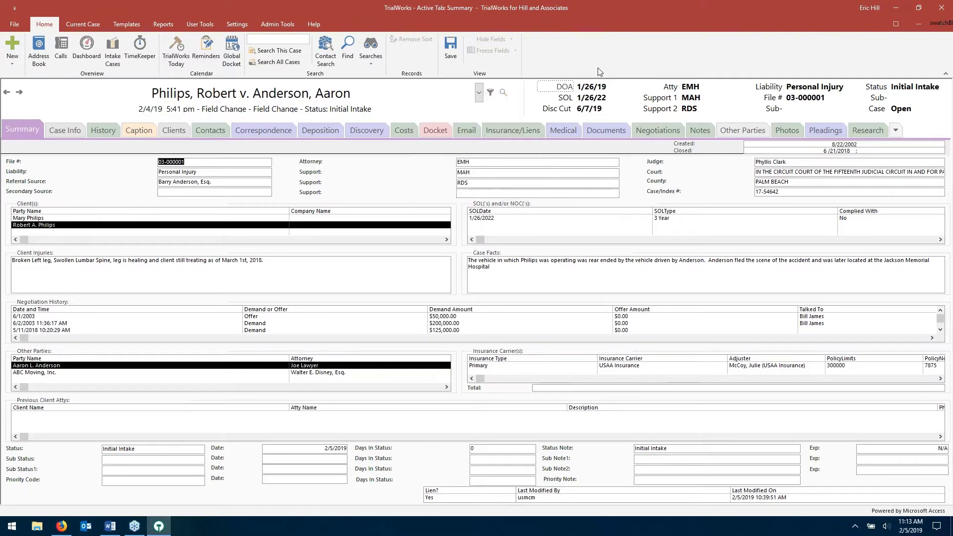
right_click(565, 89)
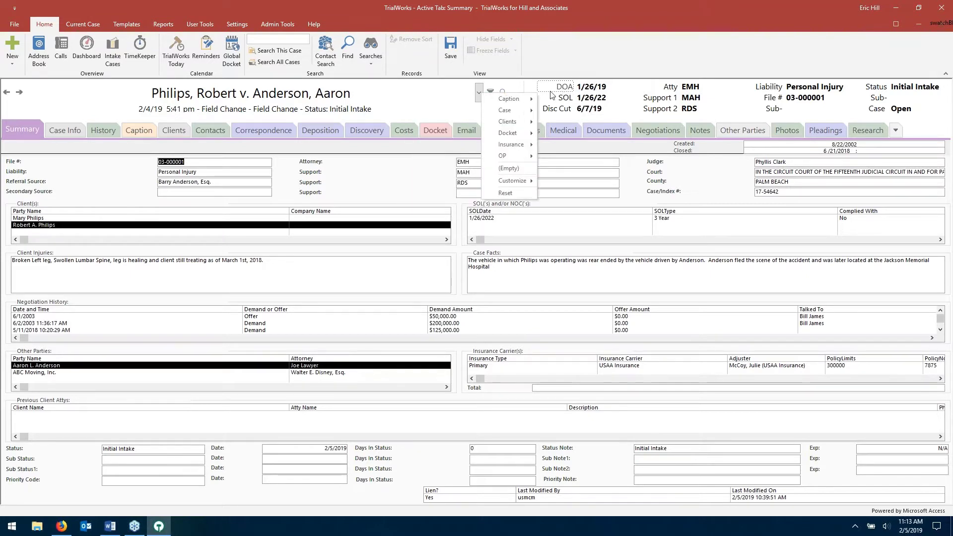
mouse_move(507, 121)
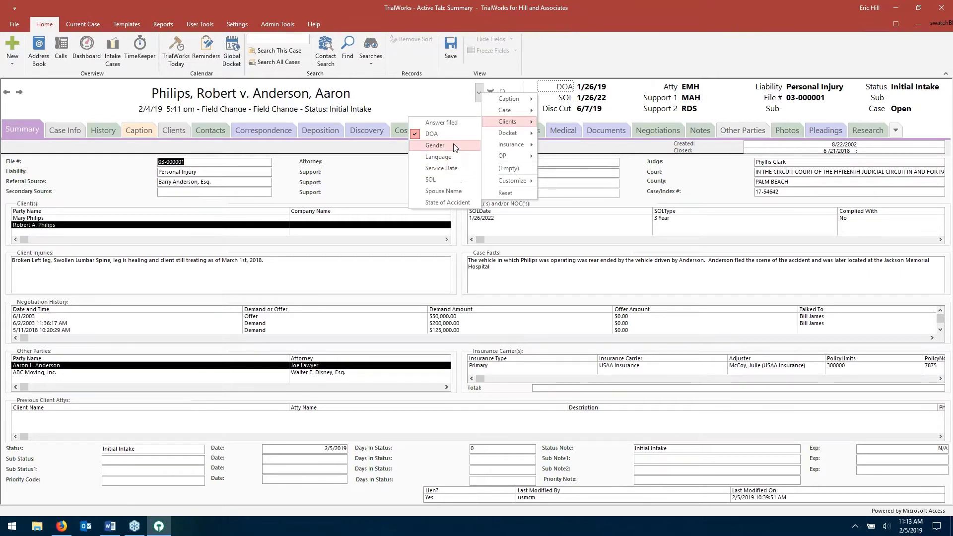
left_click(607, 58)
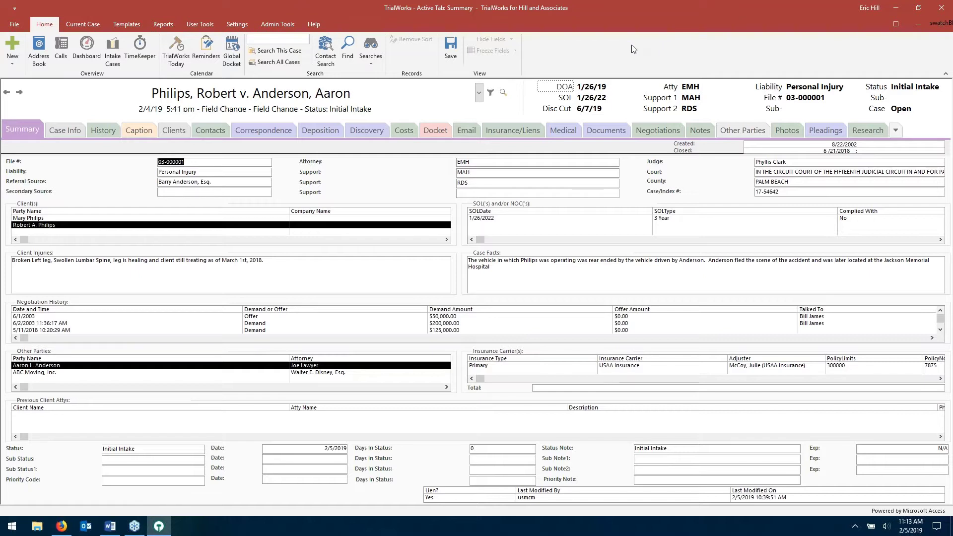
View the document transactions report for the Carrier Rejecting Offer record in the case's correspondence and close the preview
left_click(263, 130)
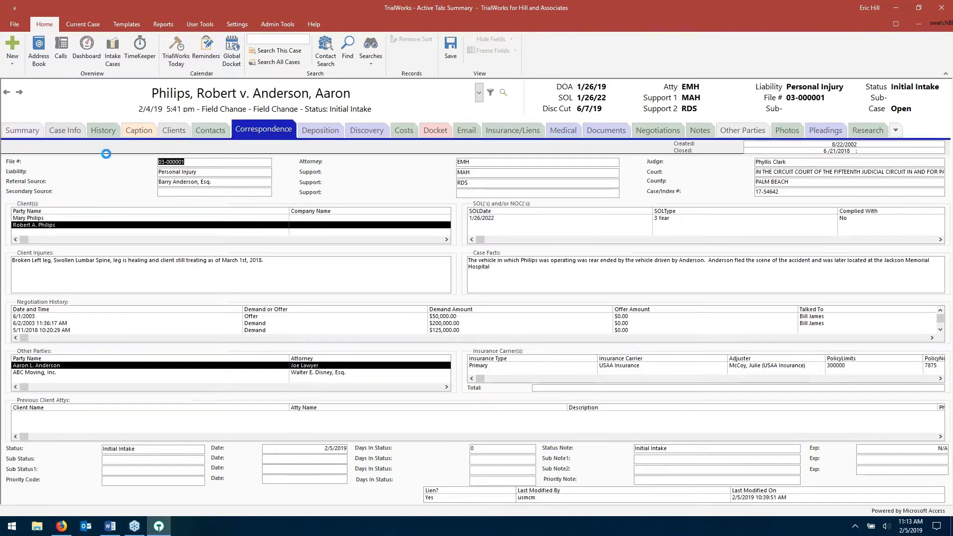
right_click(41, 161)
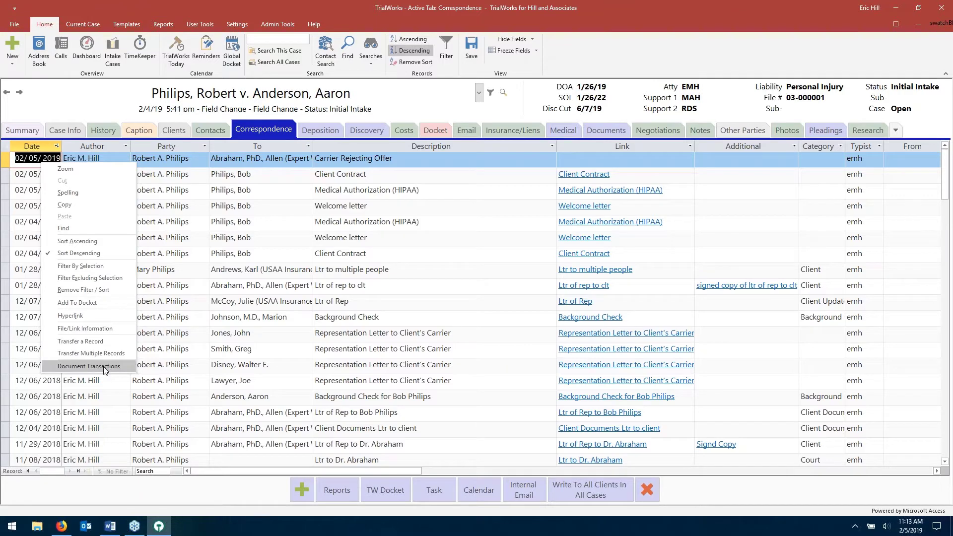
left_click(89, 366)
left_click(507, 175)
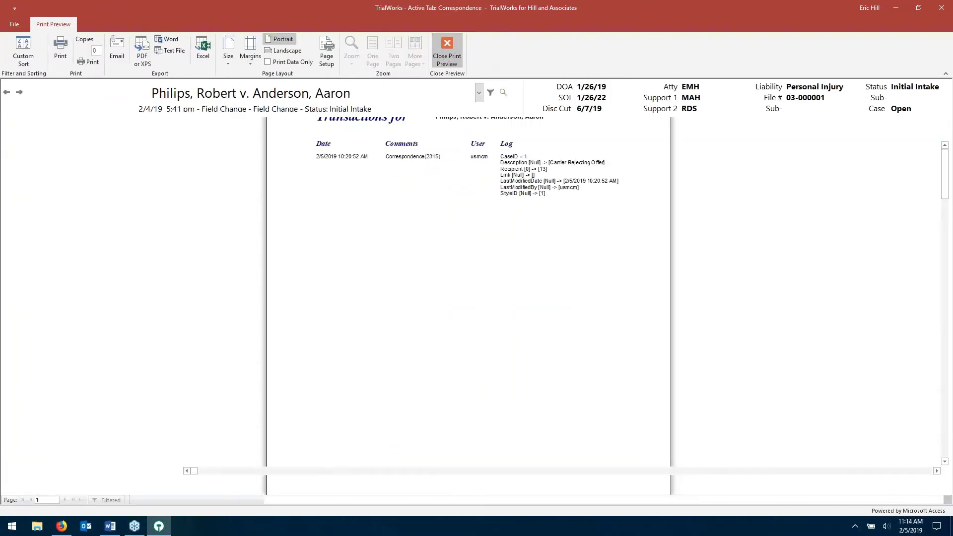
left_click(445, 49)
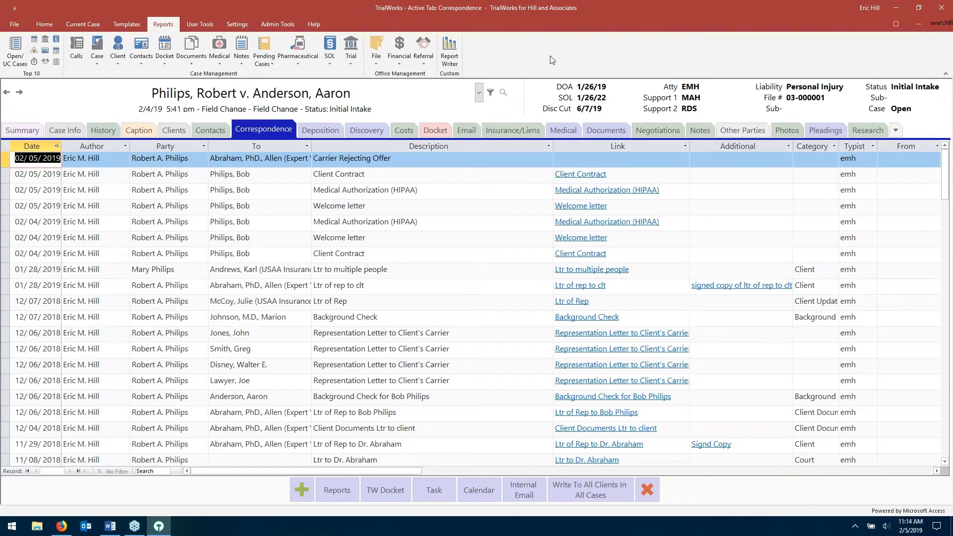
Check the installed software version and return to the main set of commands
left_click(316, 29)
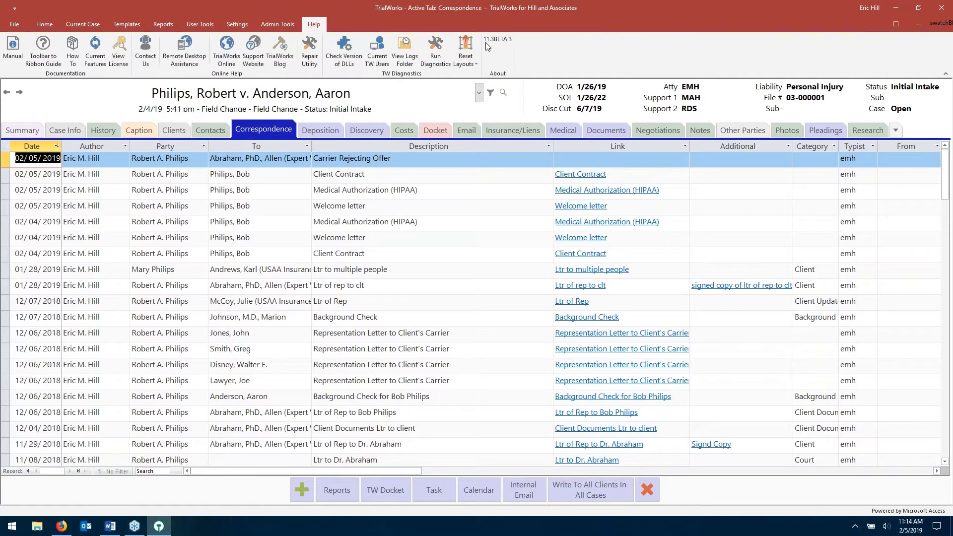
scroll(50, 21, "up", 7)
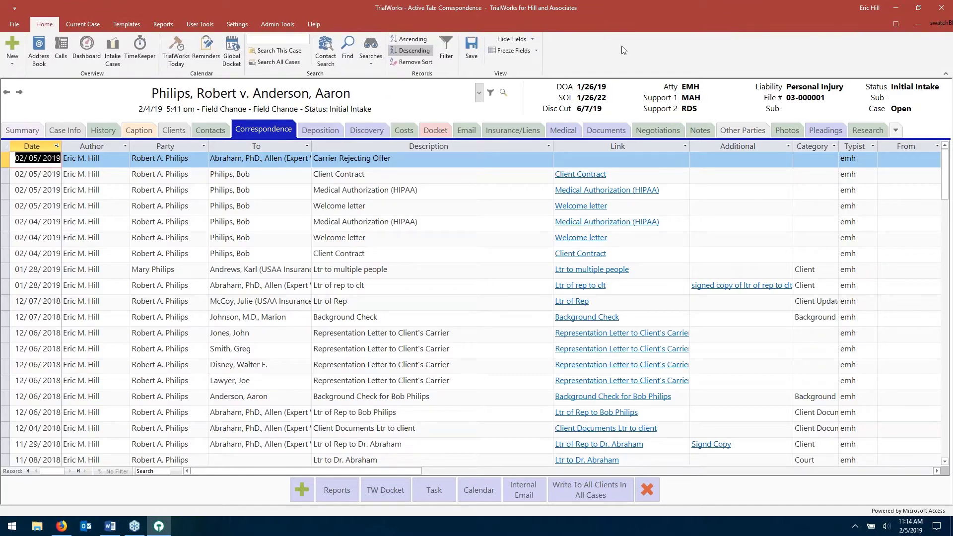
View the document transactions report for the 02/05/2019 Client Contract correspondence record and close the preview
right_click(50, 174)
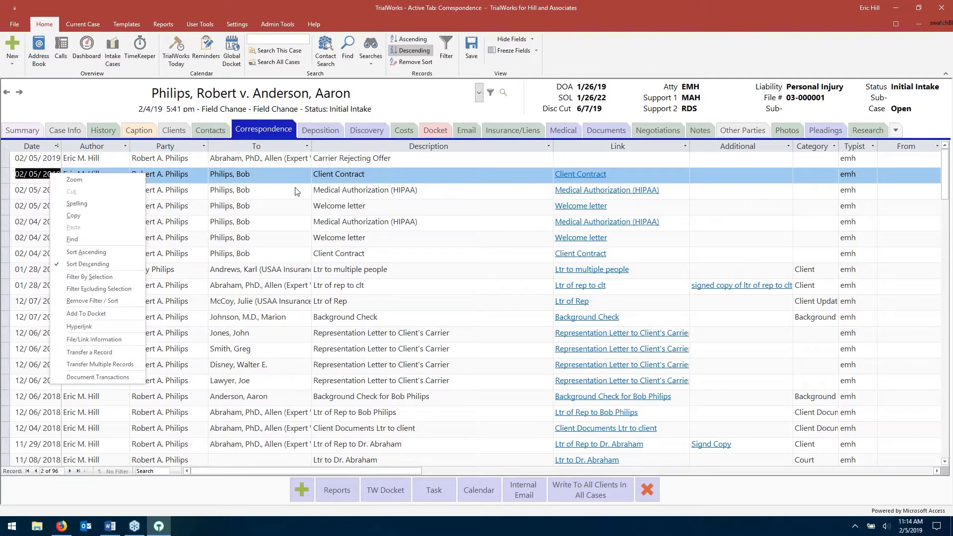
left_click(118, 380)
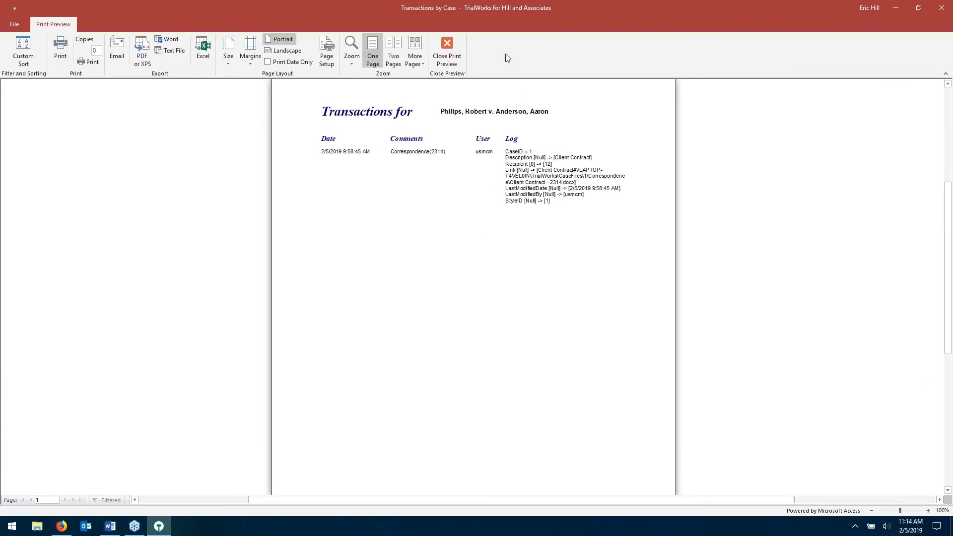
left_click(451, 49)
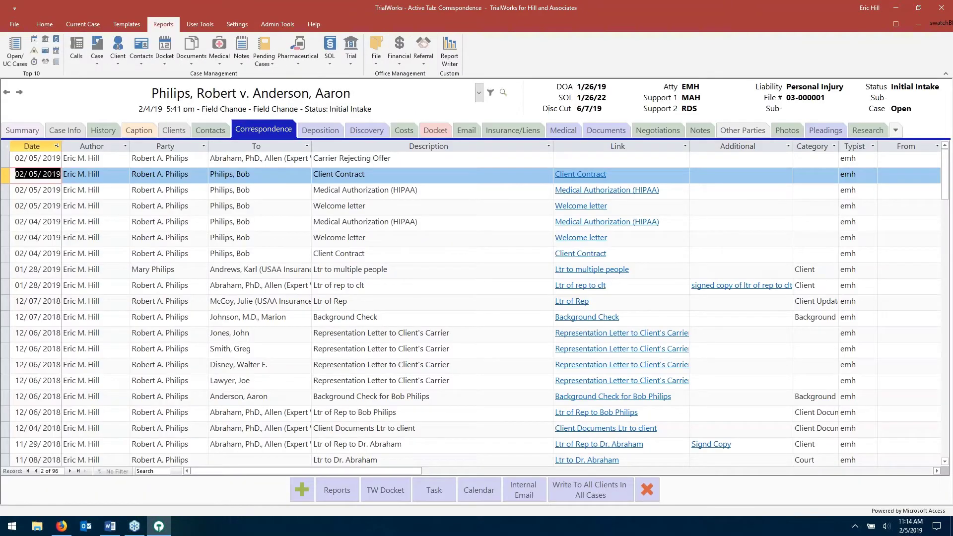
left_click(45, 24)
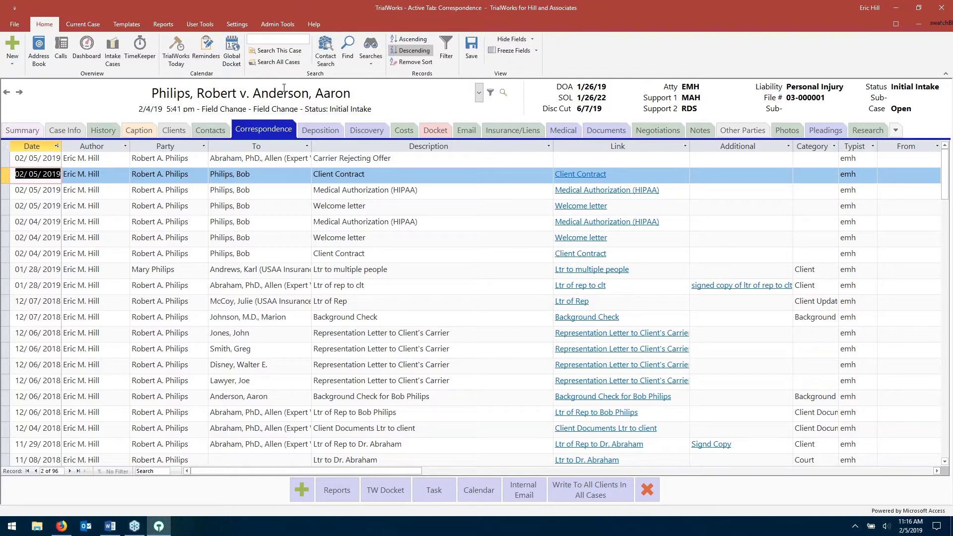
left_click(278, 40)
left_click(289, 37)
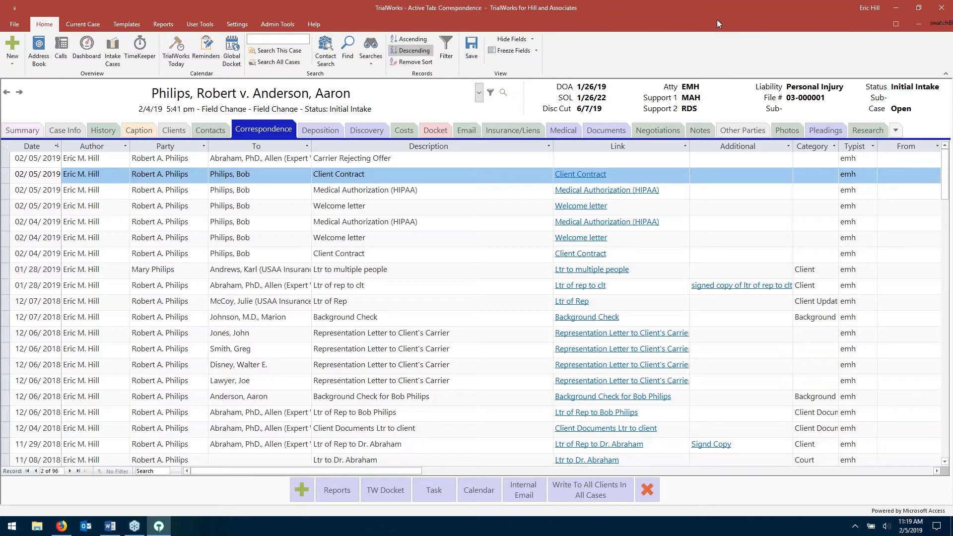
key("Tab")
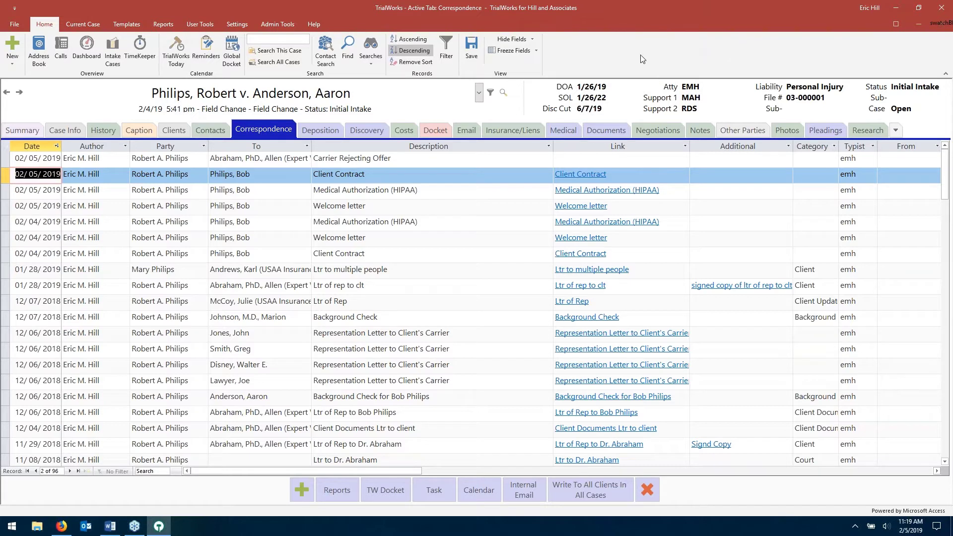
Add the quick note "Don't call at work!!" to the extra information of the open case and close the form
left_click(62, 128)
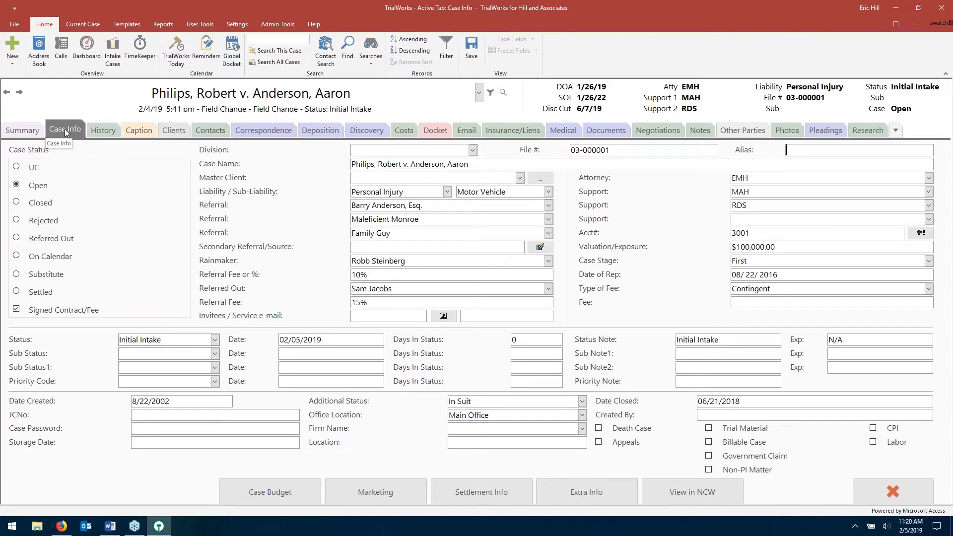
left_click(591, 500)
left_click(576, 195)
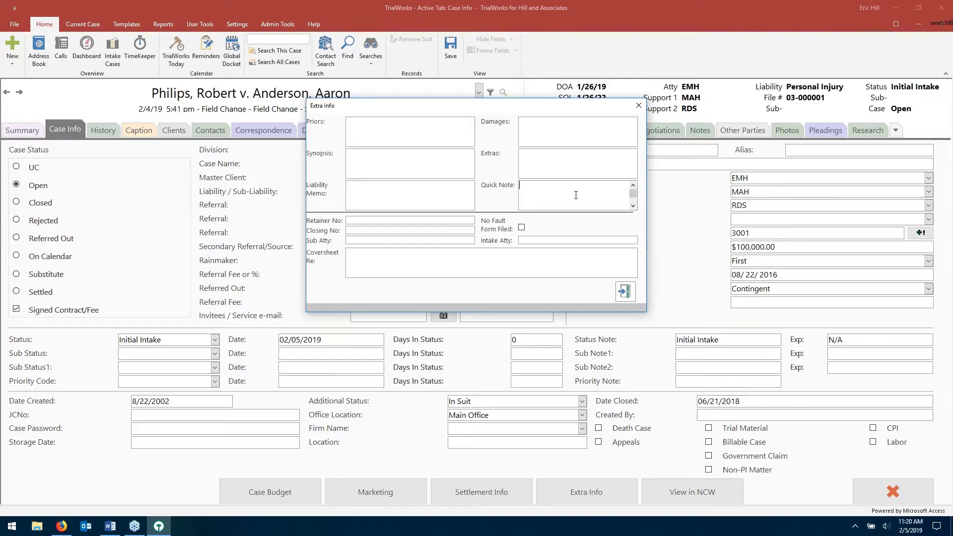
type("Don't call at work!!")
left_click(625, 291)
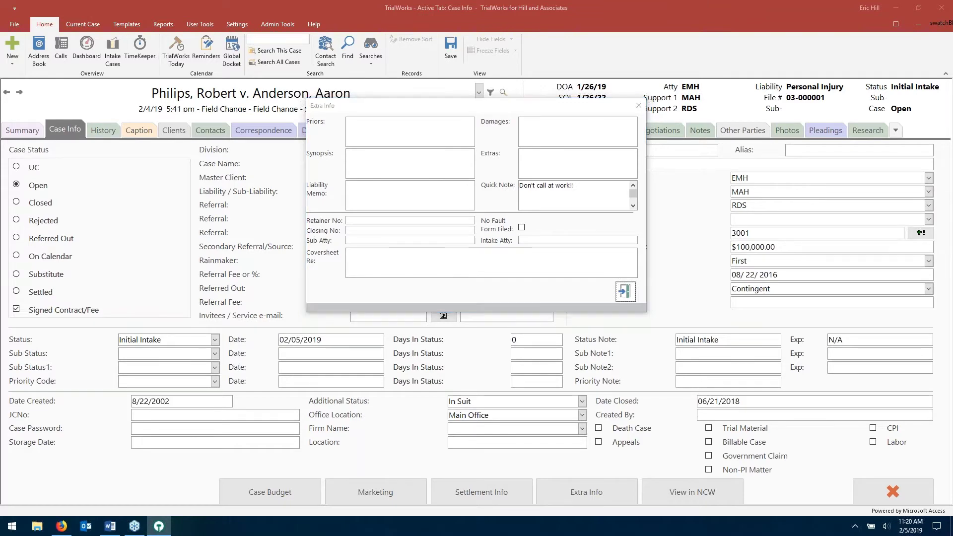
Switch to the Real Estate case and back to the previous case to trigger its quick note alert, dismissing the alert
left_click(480, 94)
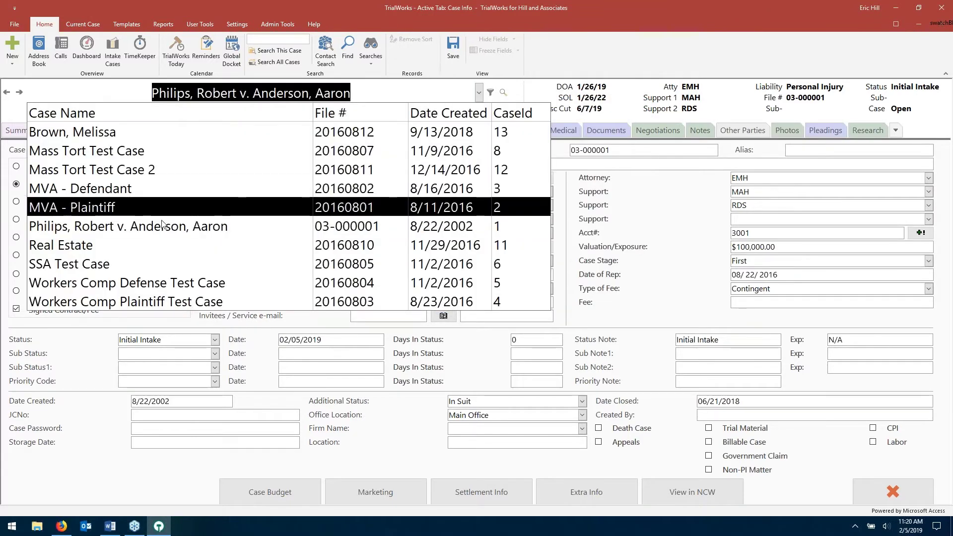
left_click(70, 254)
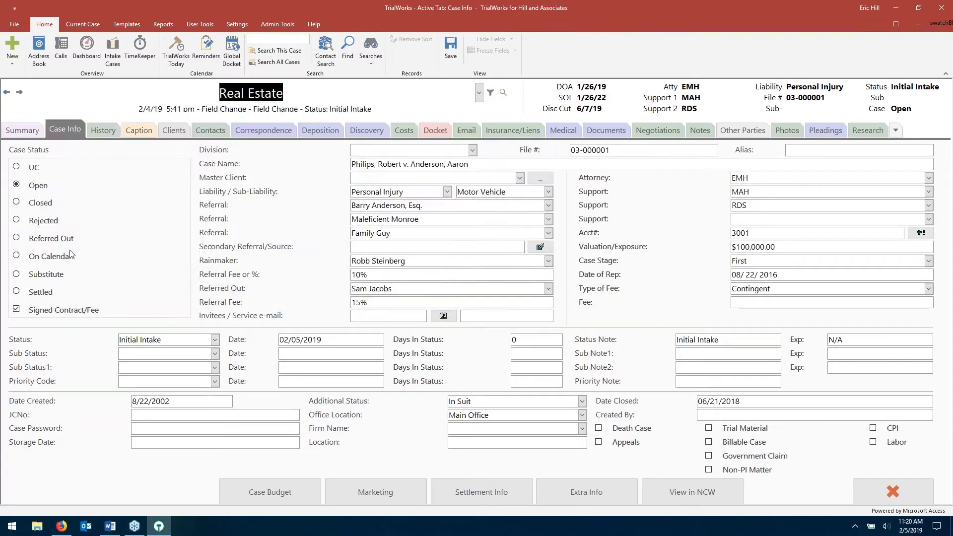
left_click(7, 93)
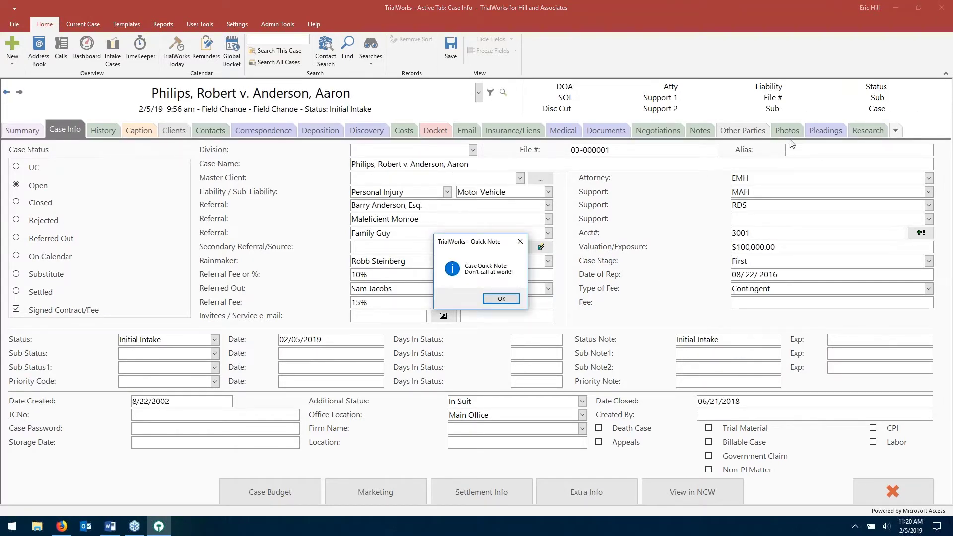
left_click(528, 30)
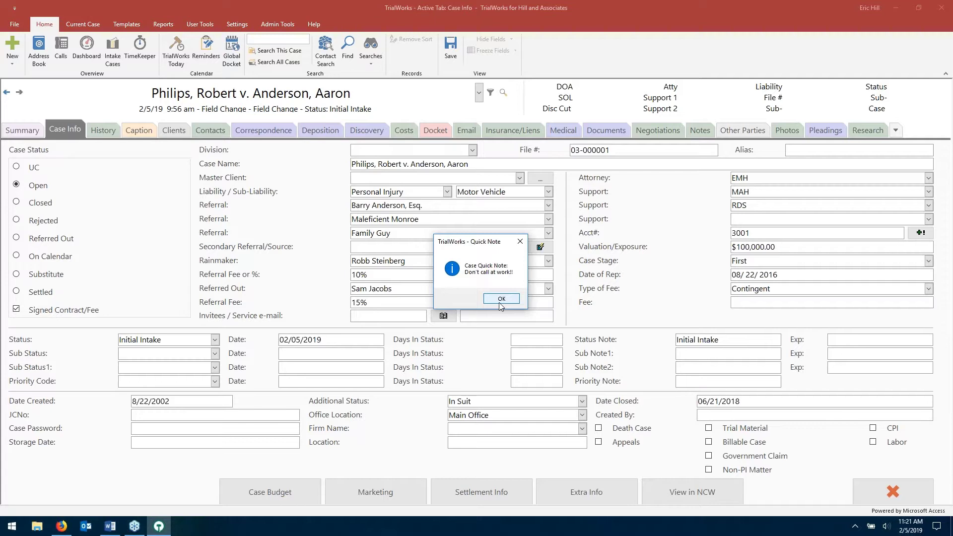
left_click(501, 299)
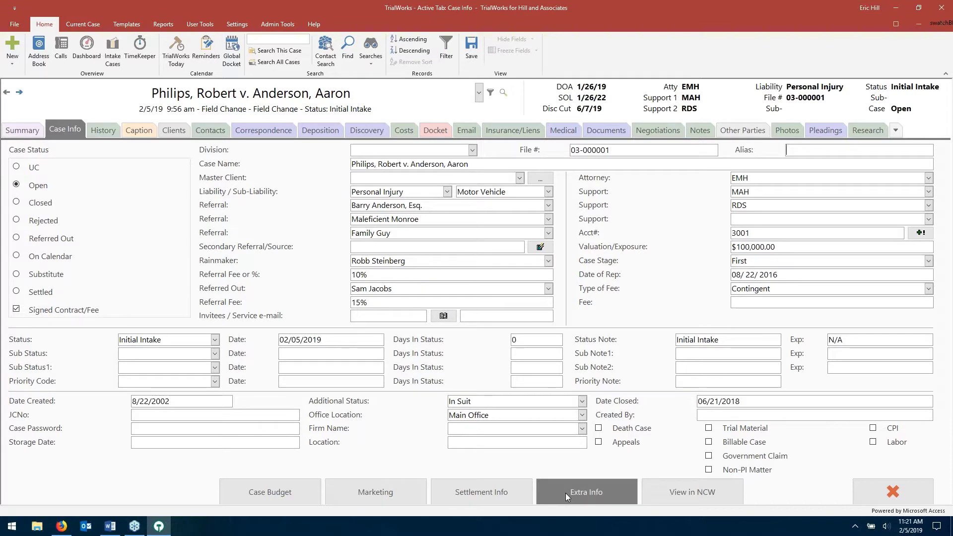
Delete the quick note text from the case's extra information and close the form
left_click(576, 496)
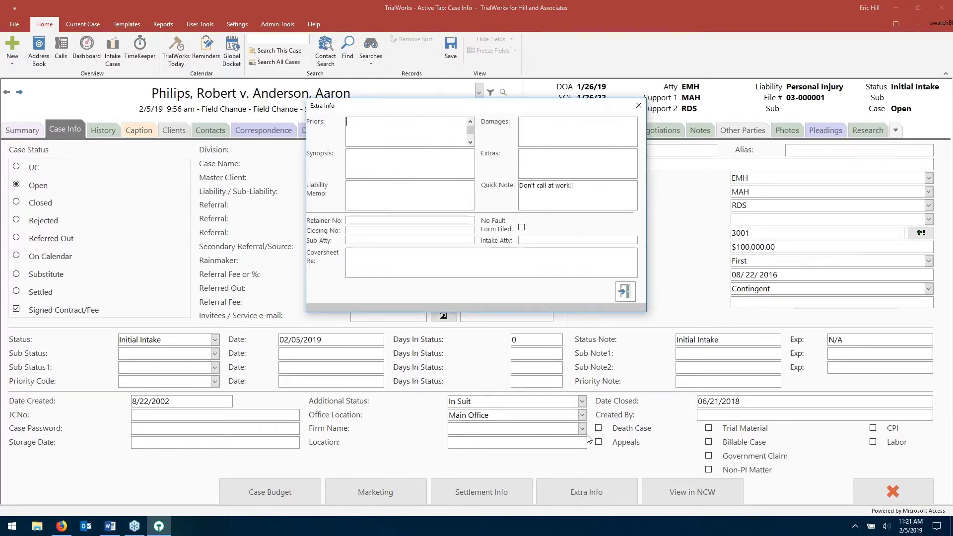
left_click_drag(574, 185, 519, 185)
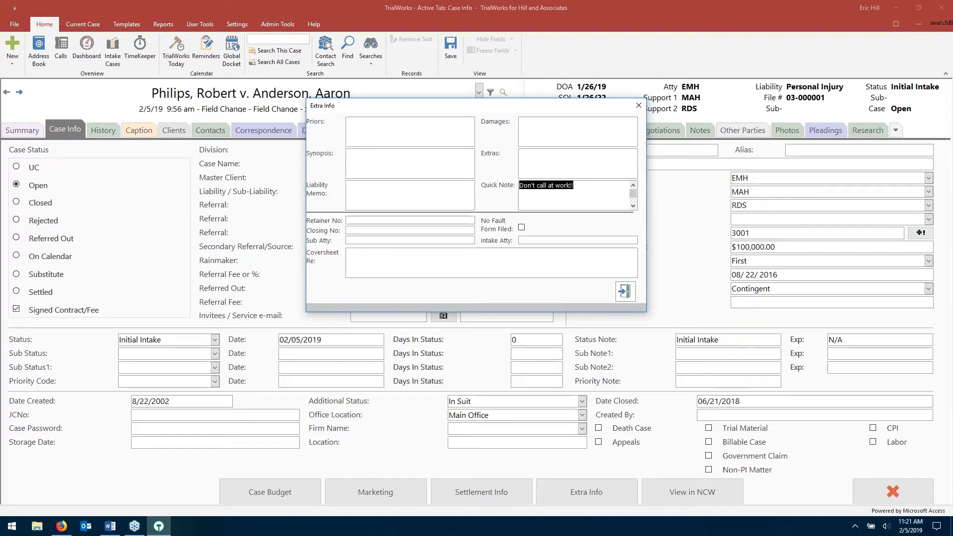
key("Delete")
left_click(624, 291)
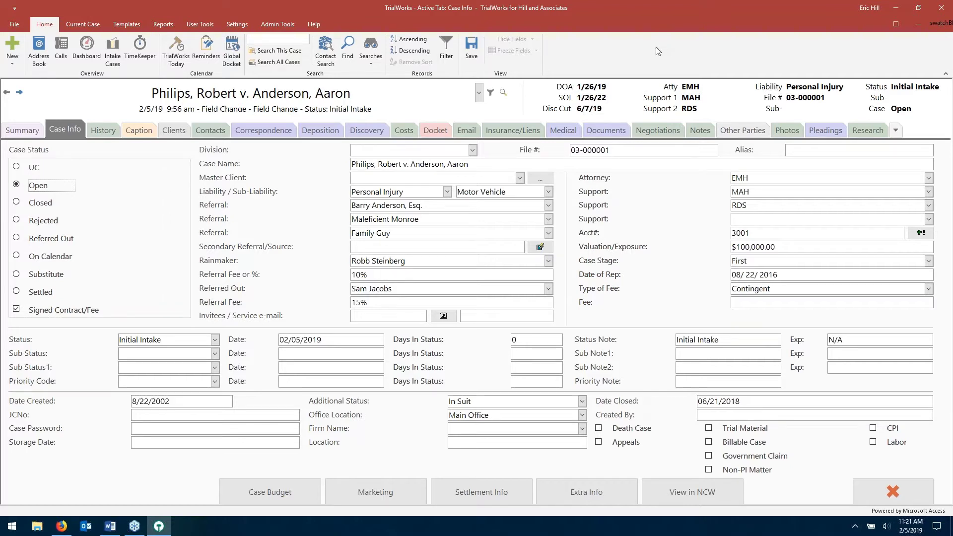
Open the dashboard and switch it to the Contacts Sample View
left_click(85, 49)
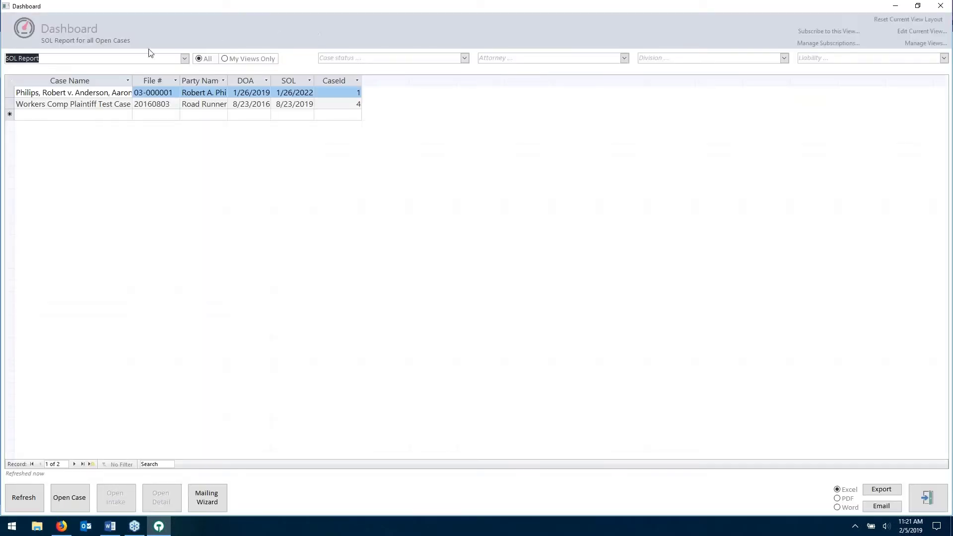
left_click(184, 58)
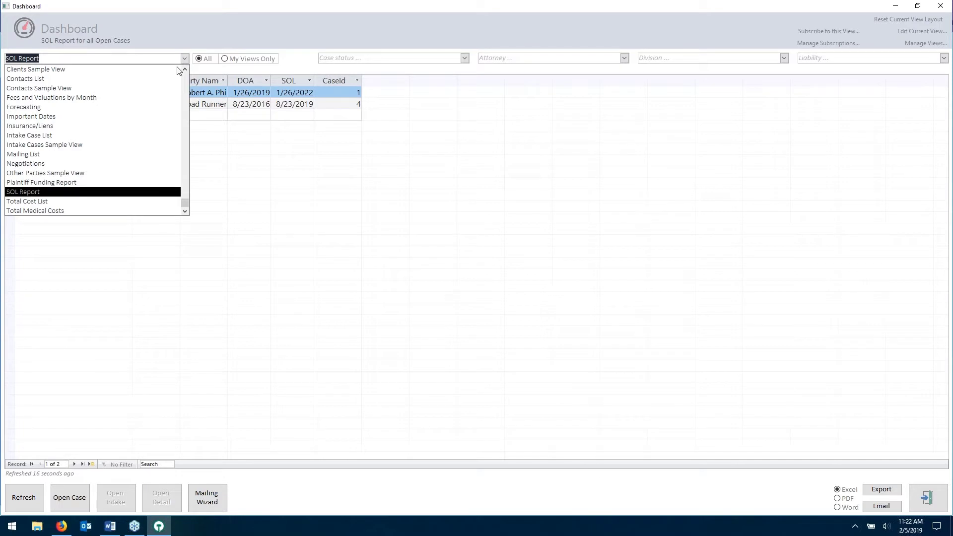
left_click(134, 89)
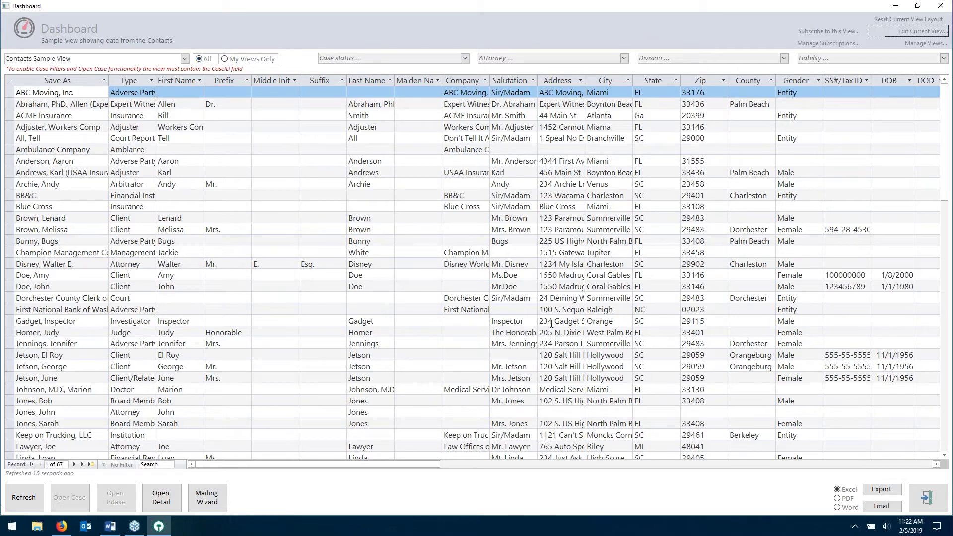
Examine the contact columns across to E-mail in the Contacts Sample View and open the E-mail filter options, applying none
left_click(935, 464)
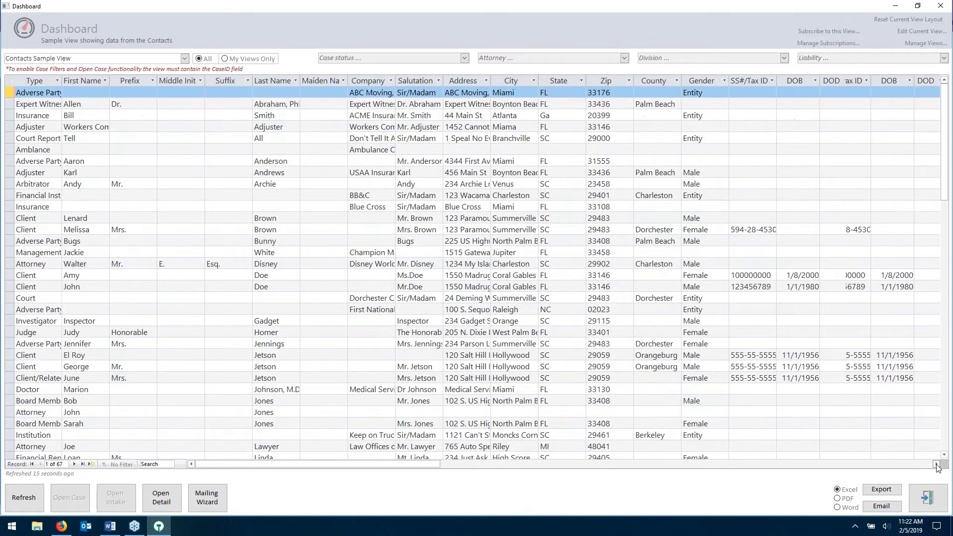
left_click(936, 464)
left_click(935, 463)
left_click(936, 464)
left_click(935, 464)
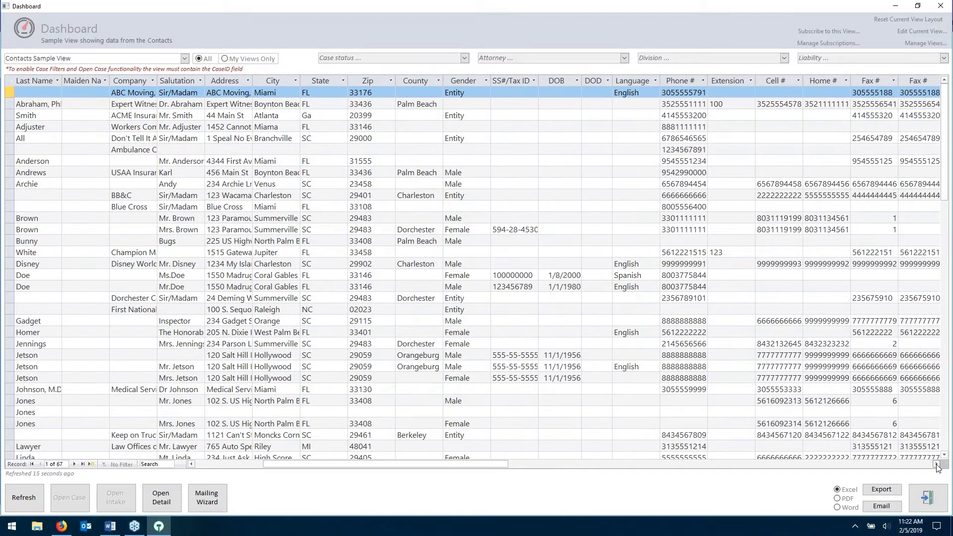
left_click(936, 463)
left_click(936, 464)
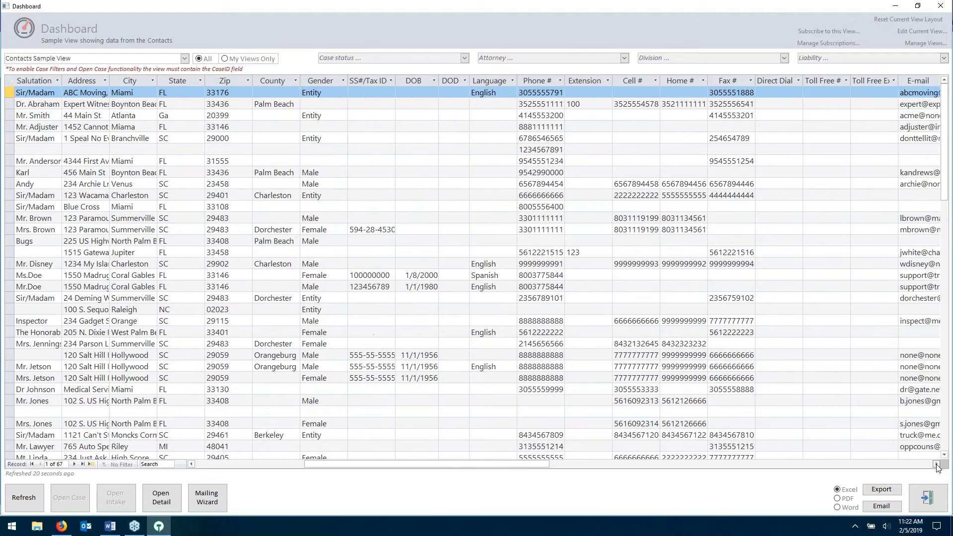
left_click(935, 464)
left_click(843, 81)
left_click(849, 80)
left_click(849, 80)
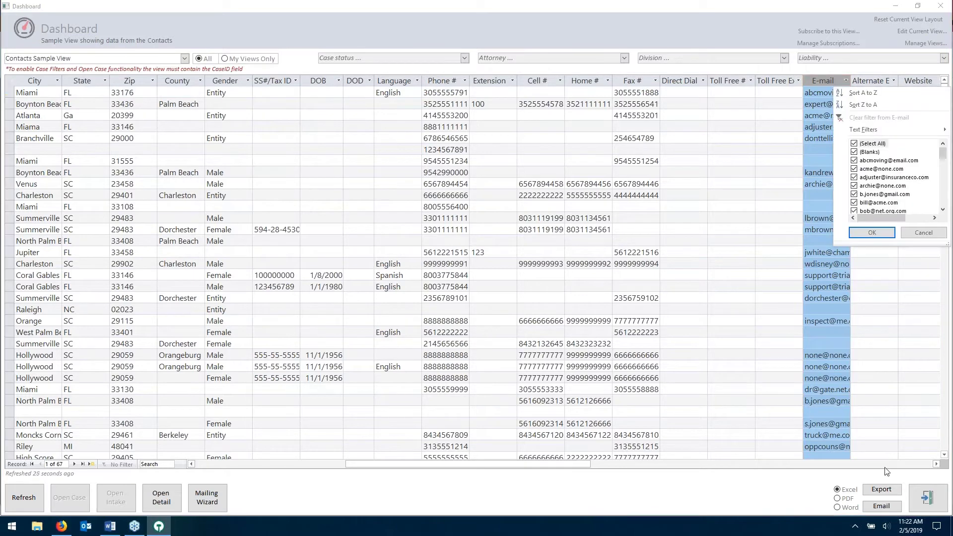
left_click(886, 493)
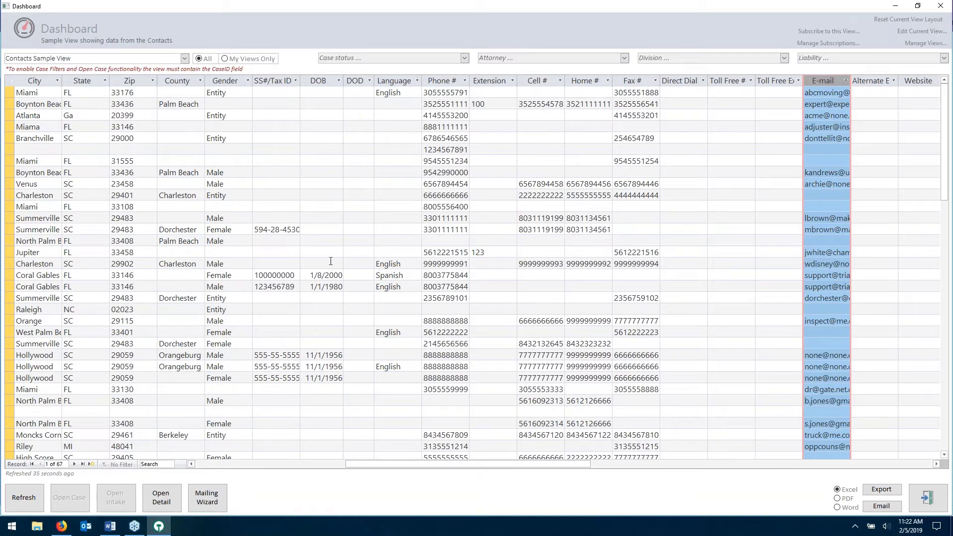
Export the Contacts Sample View to Excel and close the exported workbook
left_click(227, 464)
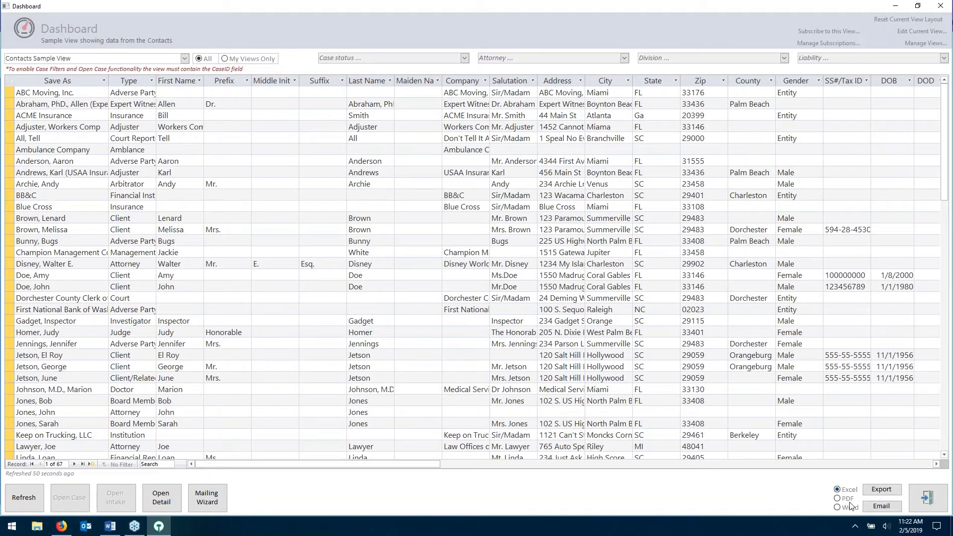
left_click(882, 490)
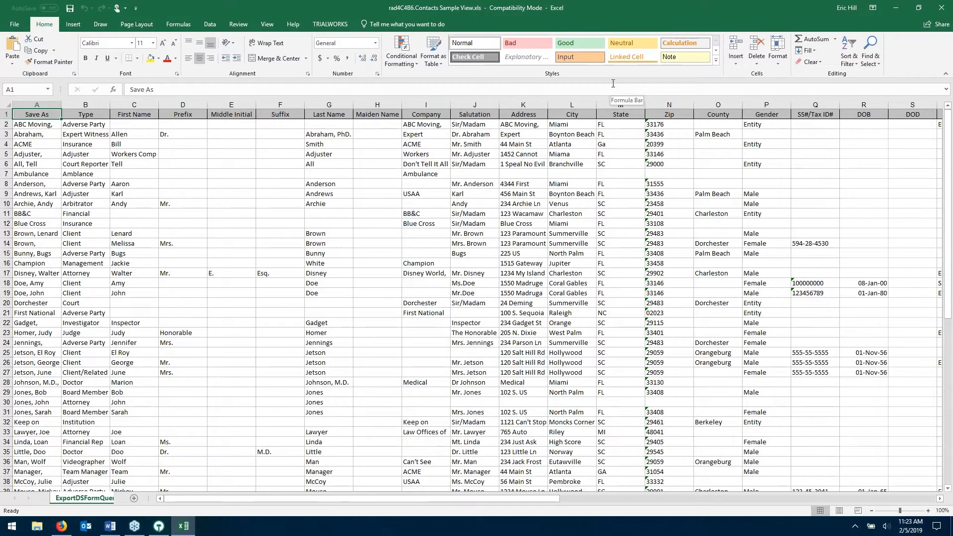
left_click(941, 7)
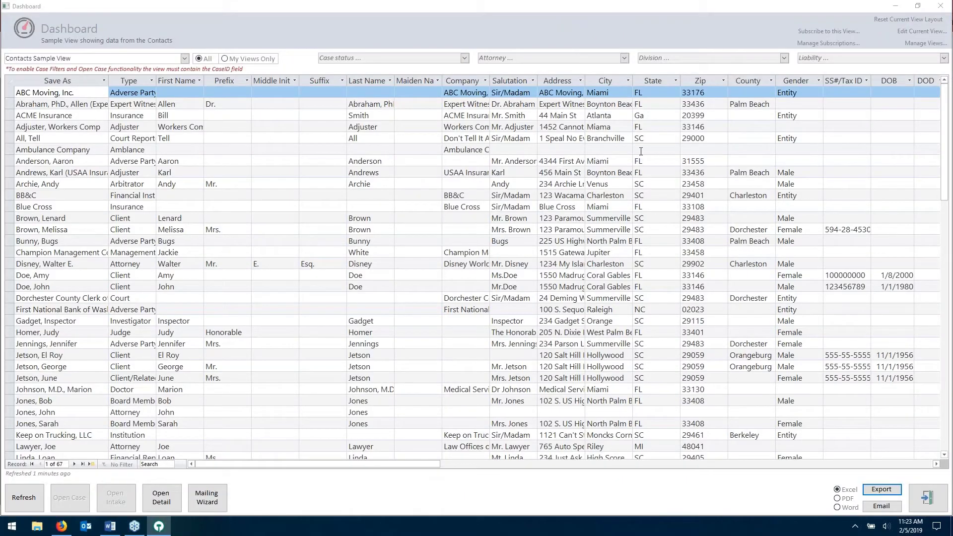
Close and reopen the dashboard, and look through the list of available views without changing the selection
left_click(926, 498)
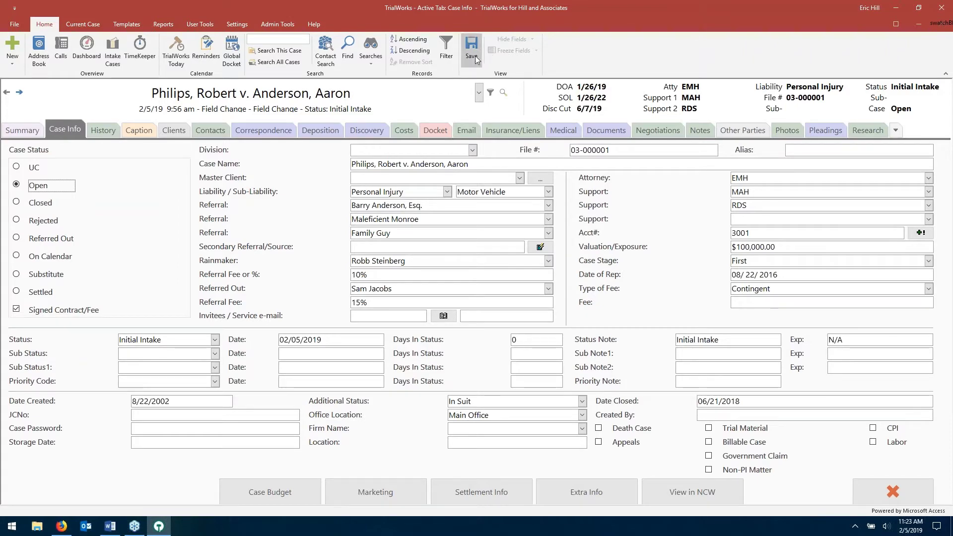
left_click(91, 57)
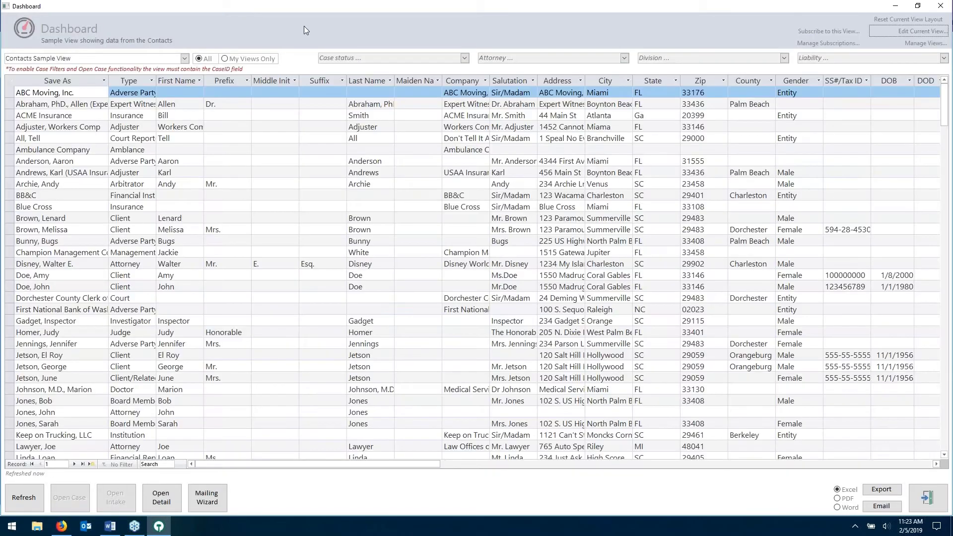
left_click(184, 59)
left_click(237, 31)
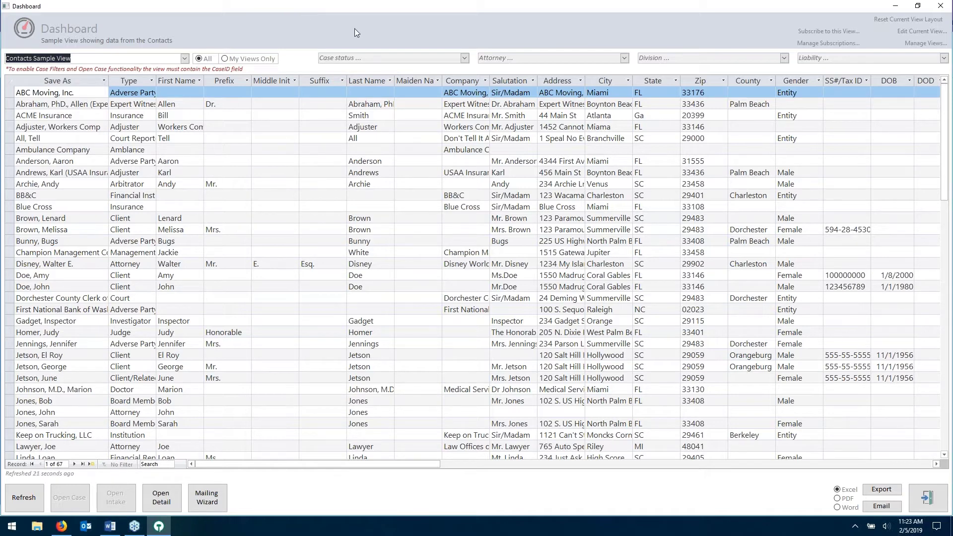
Open a subscription definition for the Contacts Sample View, dismiss it without saving and close the dashboard
left_click(828, 32)
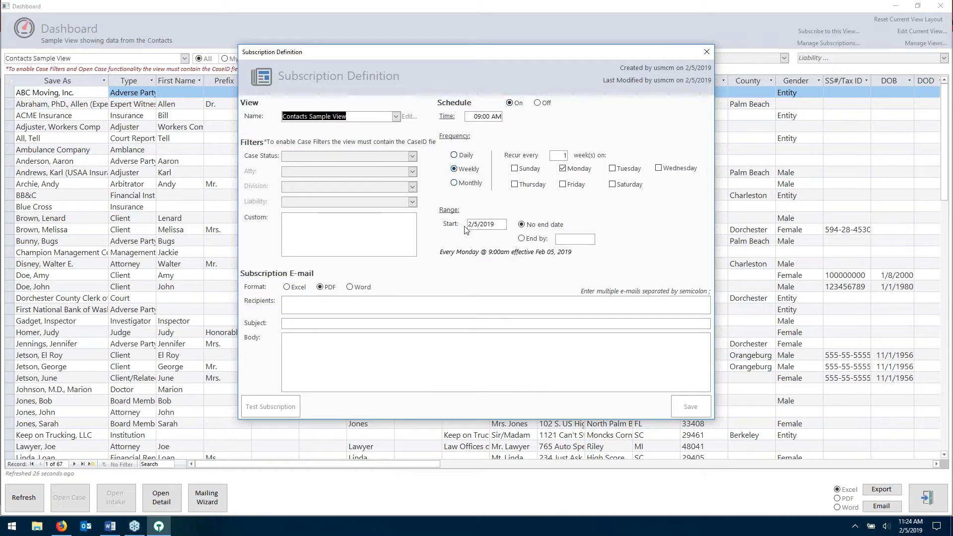
left_click(395, 361)
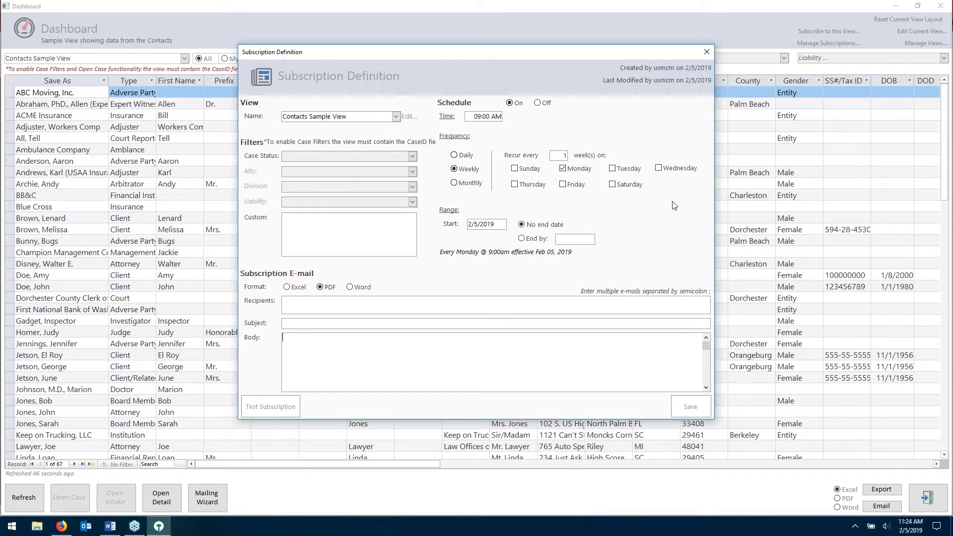
left_click(707, 54)
left_click(515, 298)
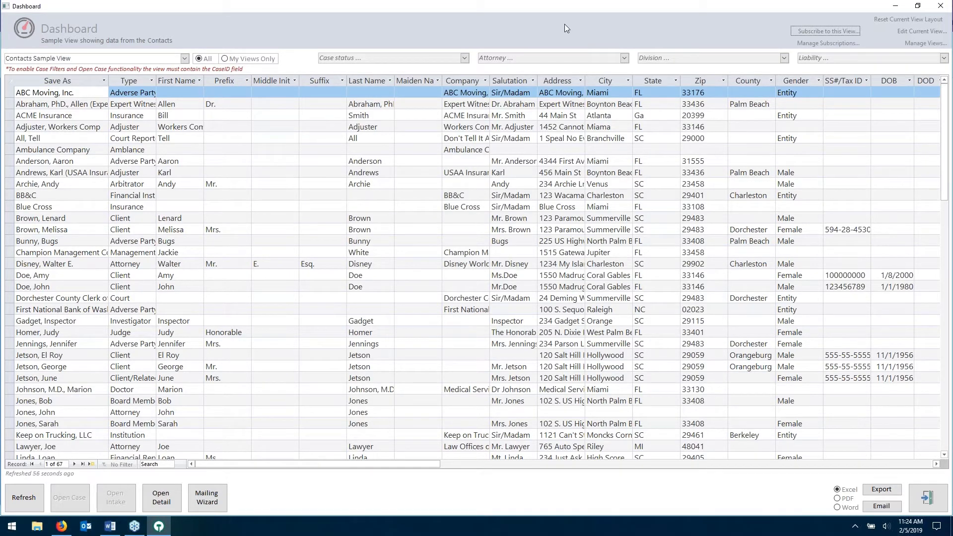
left_click(927, 498)
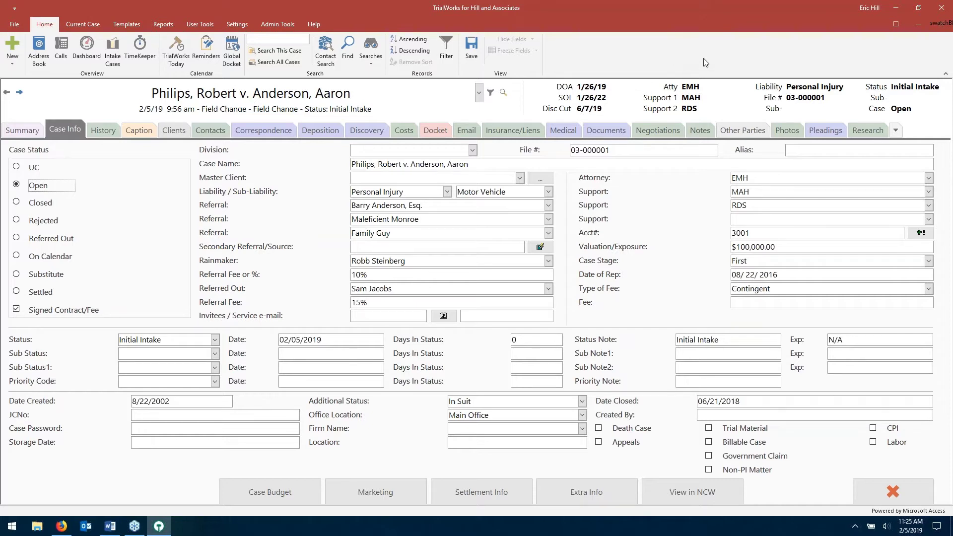
Switch to FileIt, load the documents from the Things for FILE IT folder and clear the document list
left_click(891, 9)
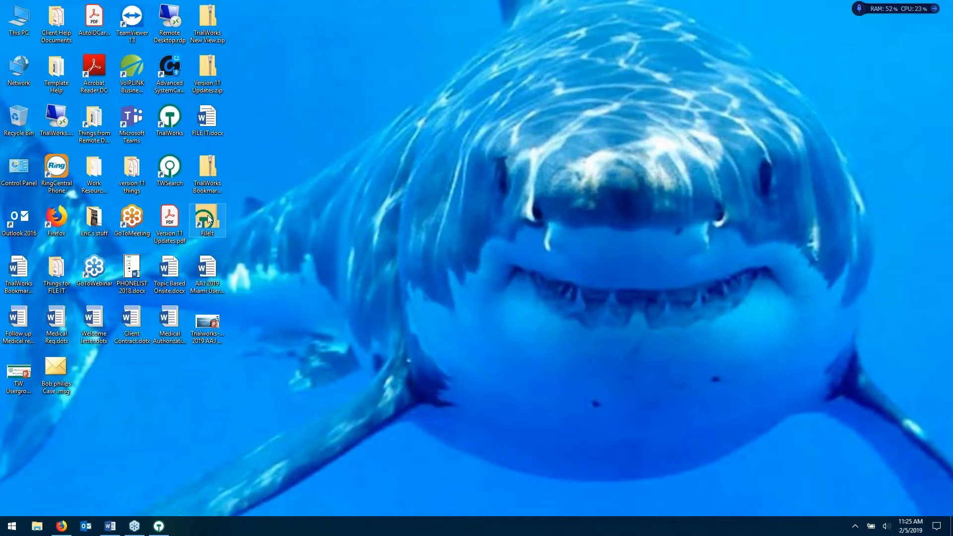
double_click(208, 217)
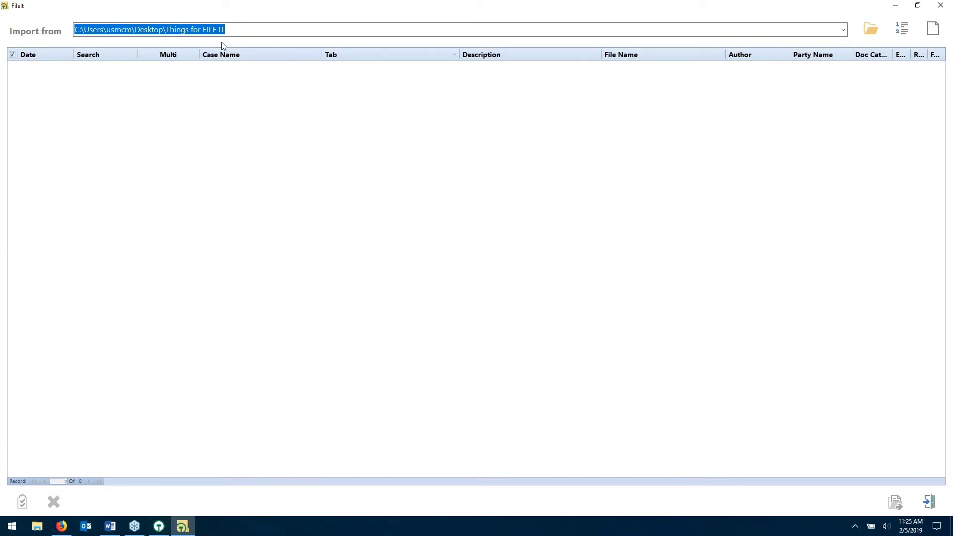
left_click(902, 28)
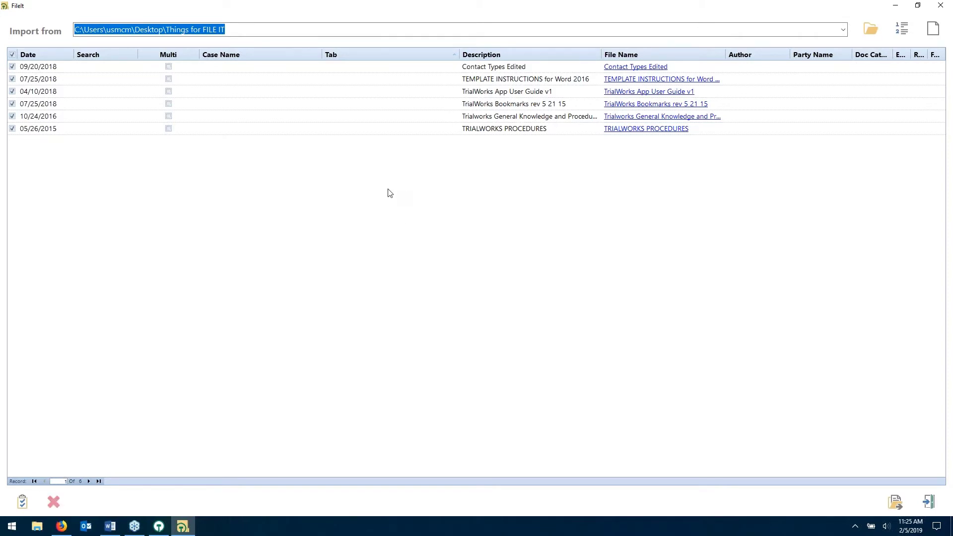
left_click(58, 499)
left_click(490, 301)
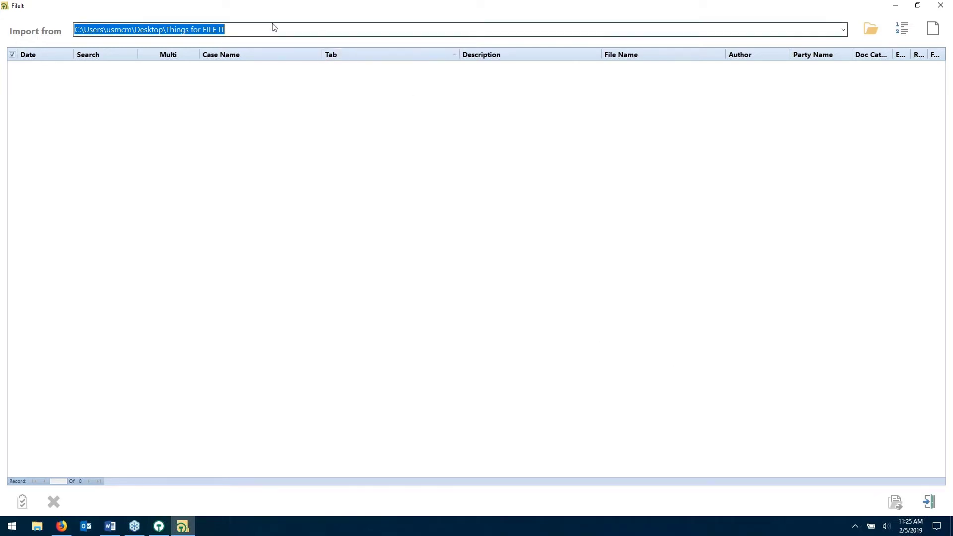
Choose the desktop folder Things for FILE IT as the import source, list its documents and close FileIt
left_click(868, 31)
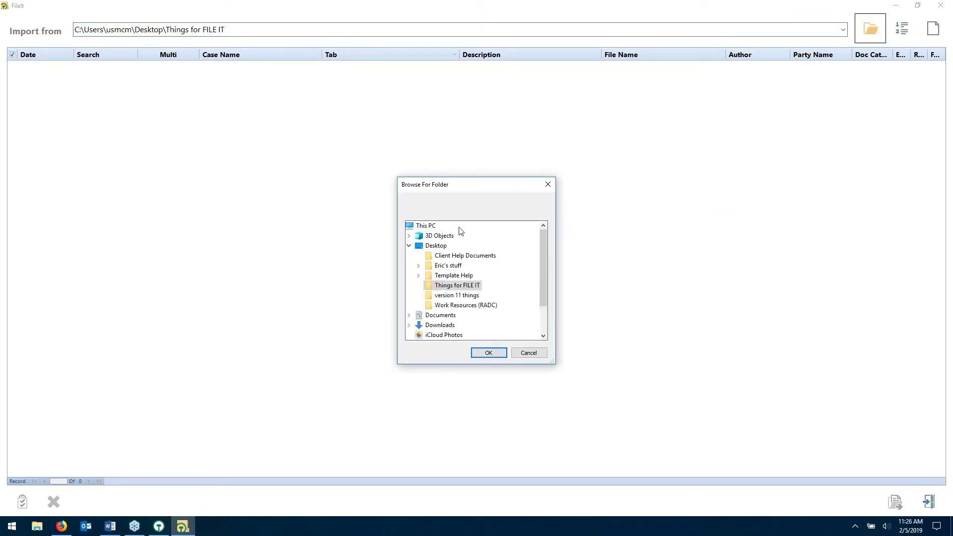
left_click(457, 285)
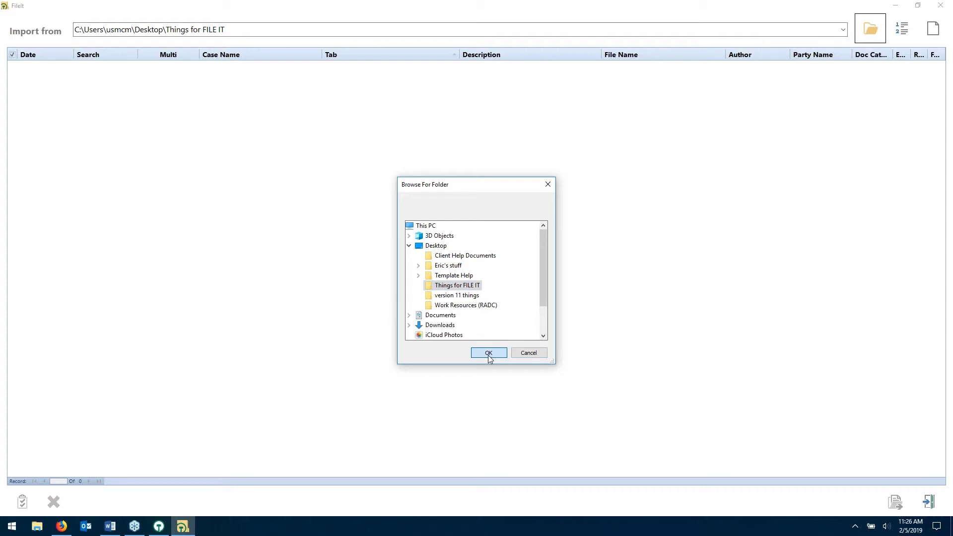
left_click(488, 353)
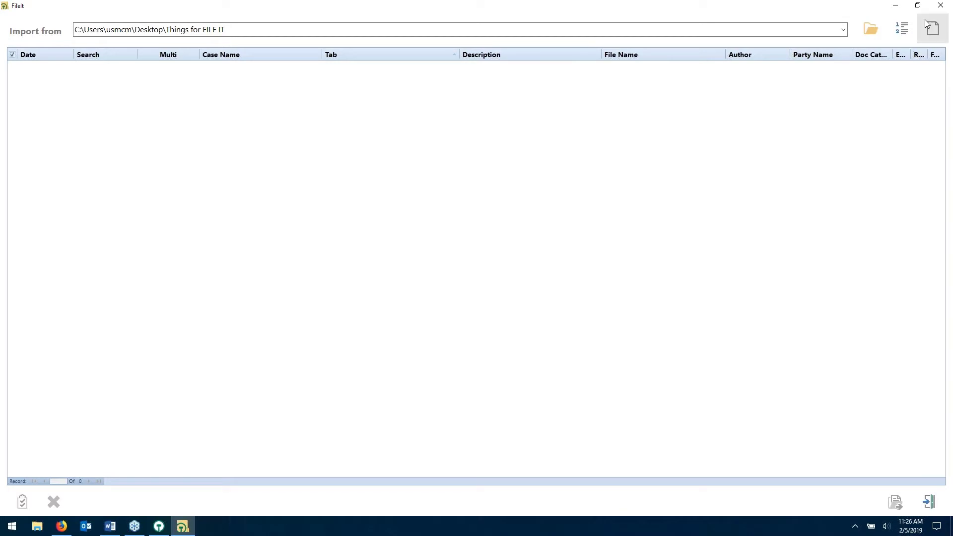
left_click(901, 31)
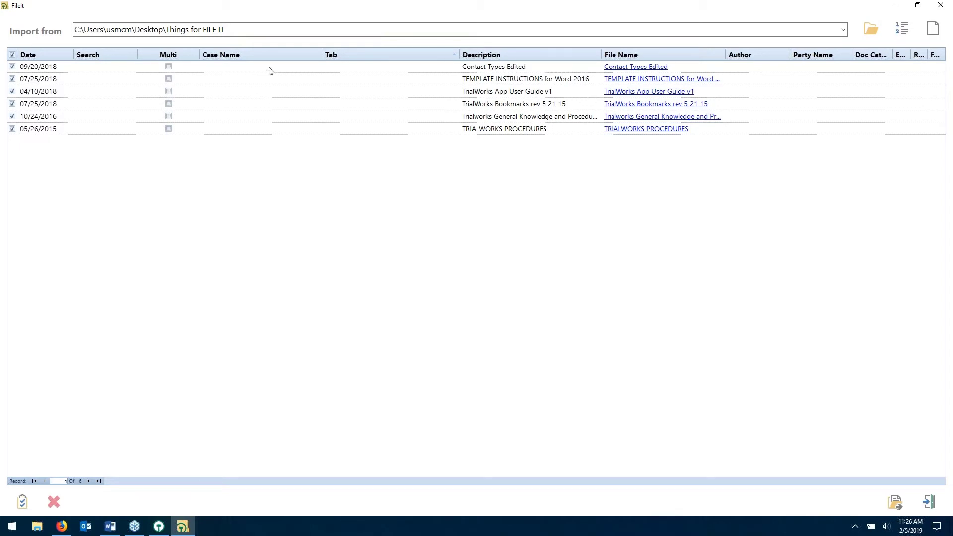
left_click(367, 67)
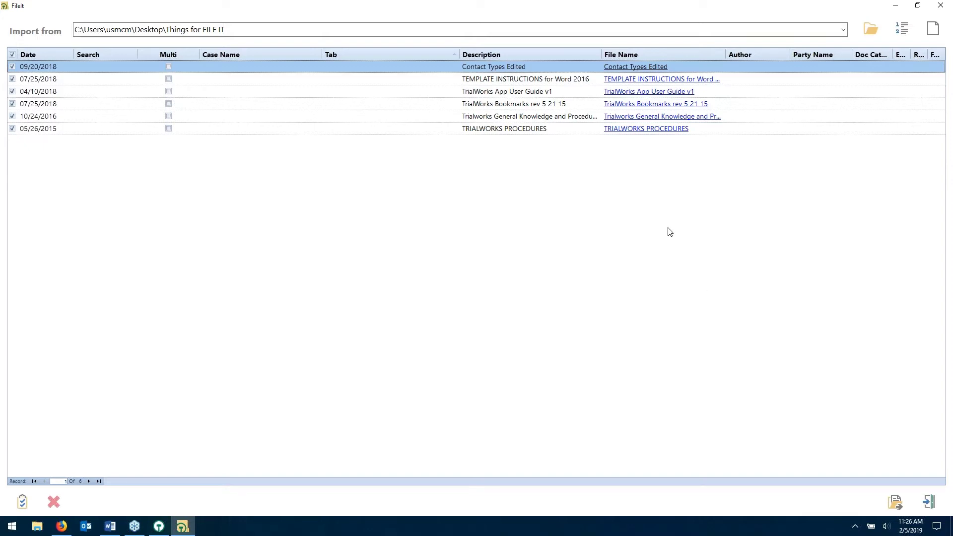
left_click(929, 503)
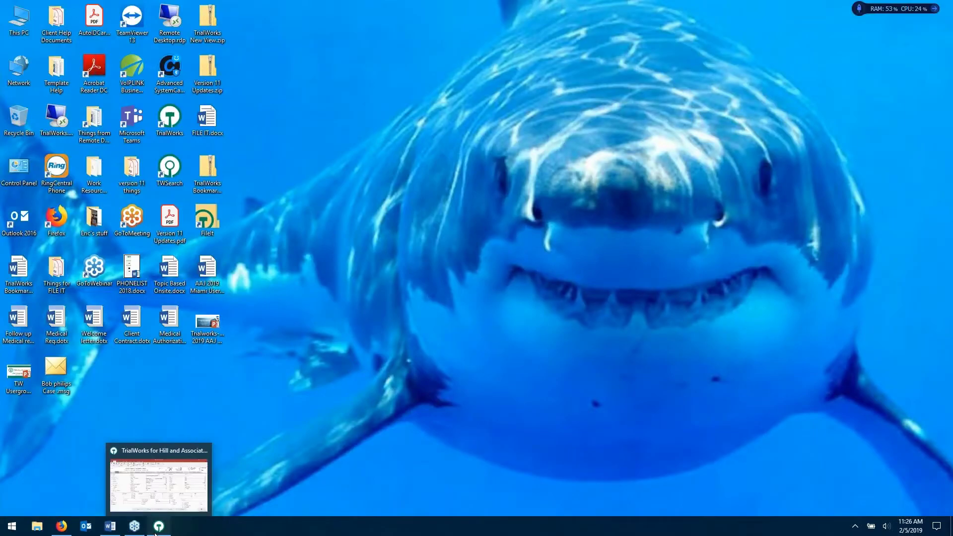
Switch back to TrialWorks and open the contact detail of the expert witness in the case's contacts
left_click(155, 526)
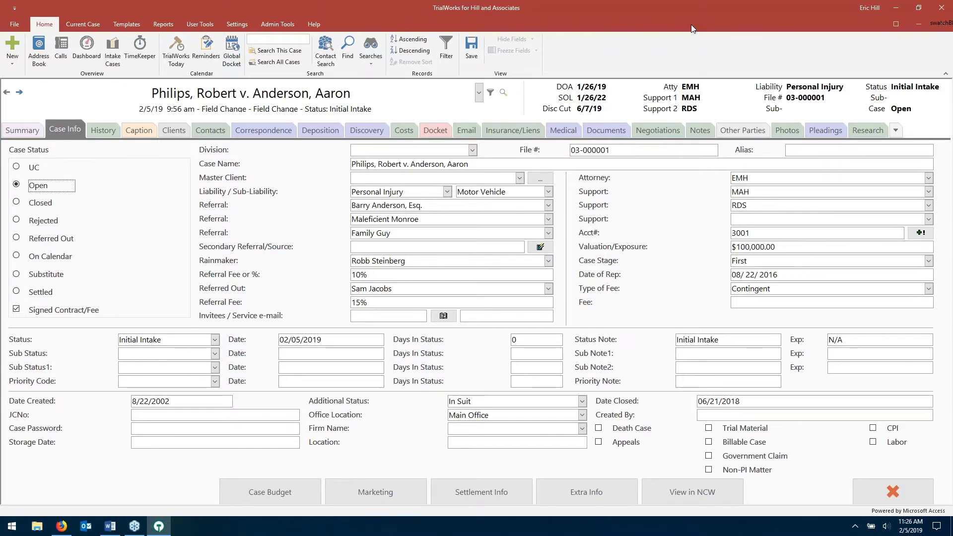
left_click(210, 129)
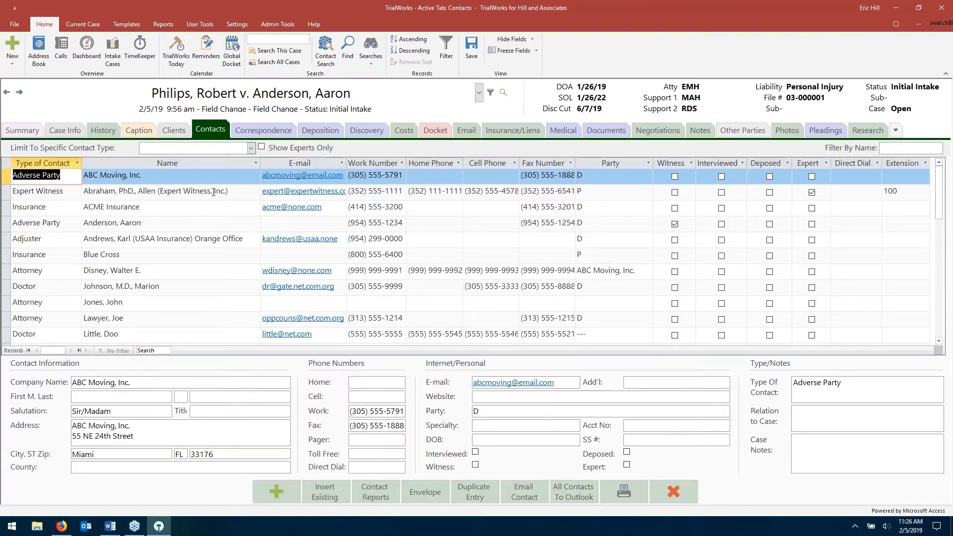
left_click(213, 191)
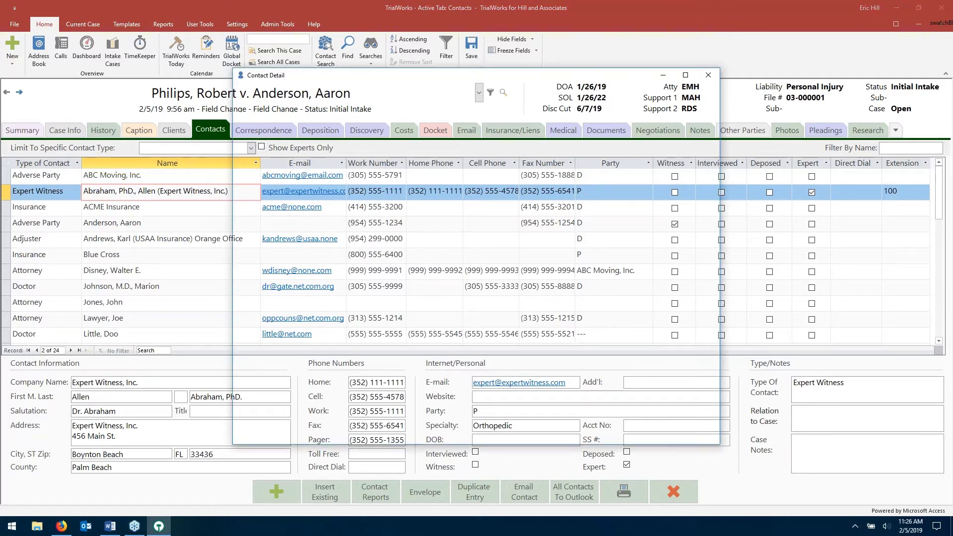
double_click(213, 192)
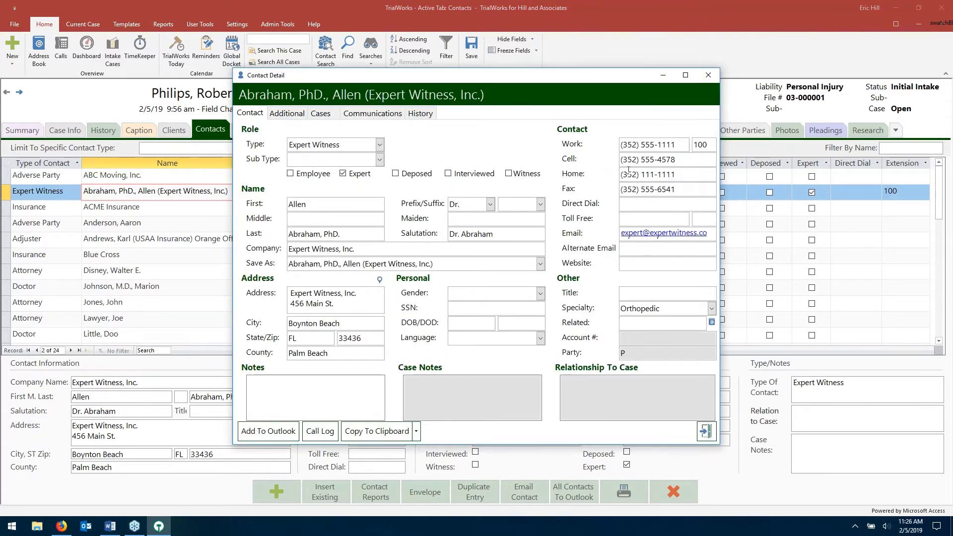
Open an SMS message to the expert witness's cell number, discard it unsent and close the contact detail
left_click(693, 164)
left_click(695, 164)
left_click(711, 160)
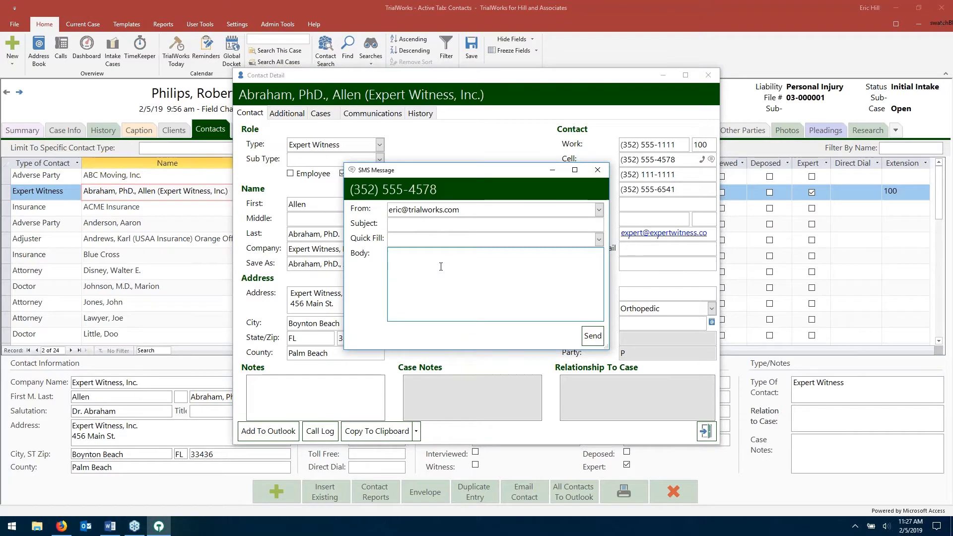
left_click(596, 169)
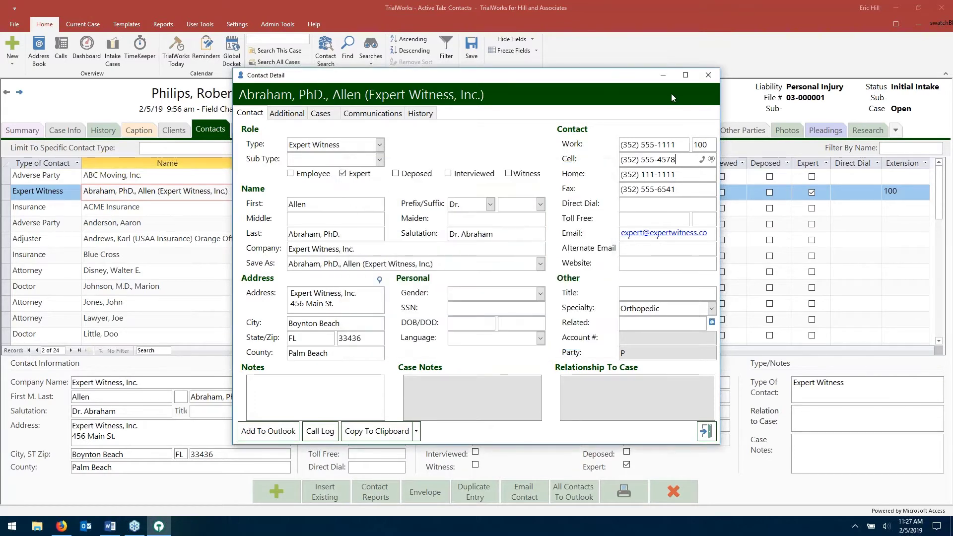
left_click(708, 75)
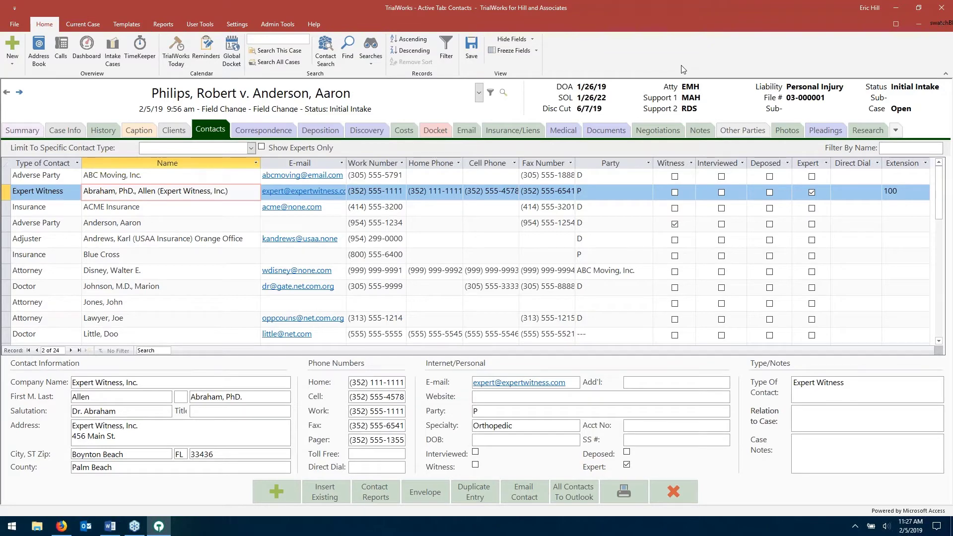
Open the case's insurance and liens records and select the adjuster of the primary USAA Insurance entry
left_click(263, 130)
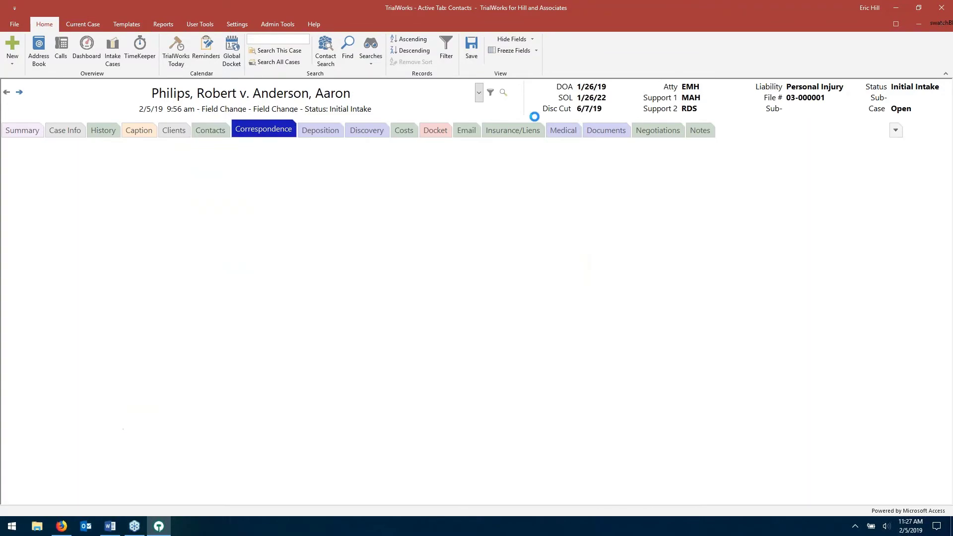
left_click(527, 129)
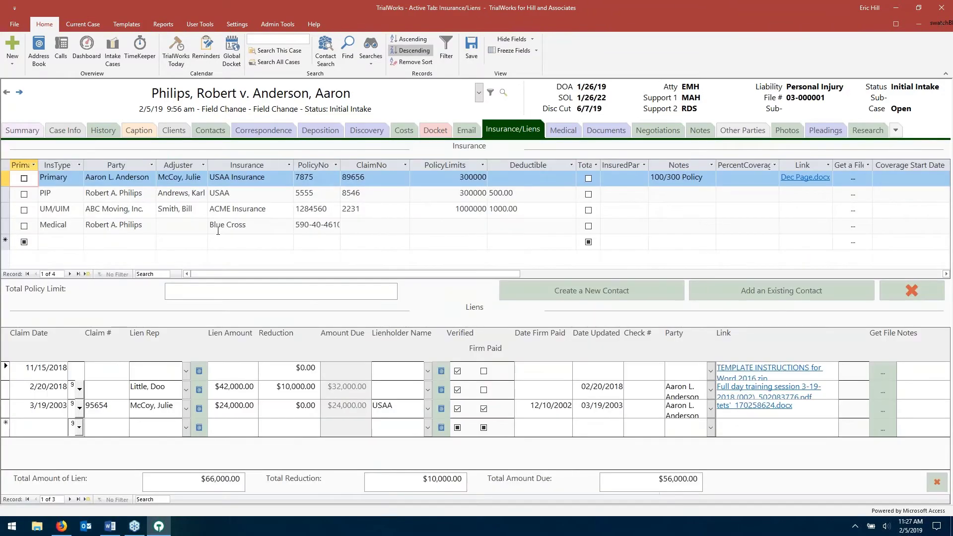
left_click(199, 179)
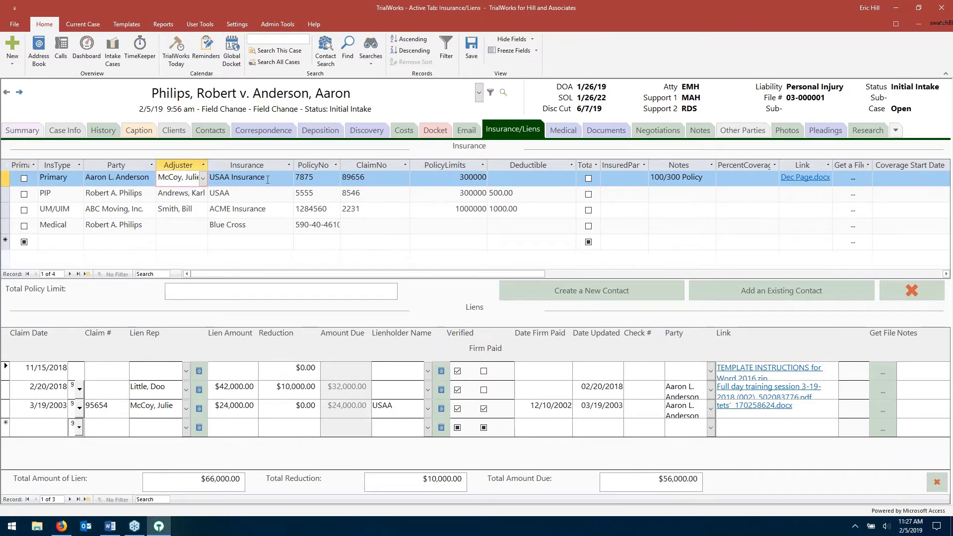
Show the quick contact info of the primary insurance entry's adjuster, followed by that of the PhD expert witness
left_click(87, 25)
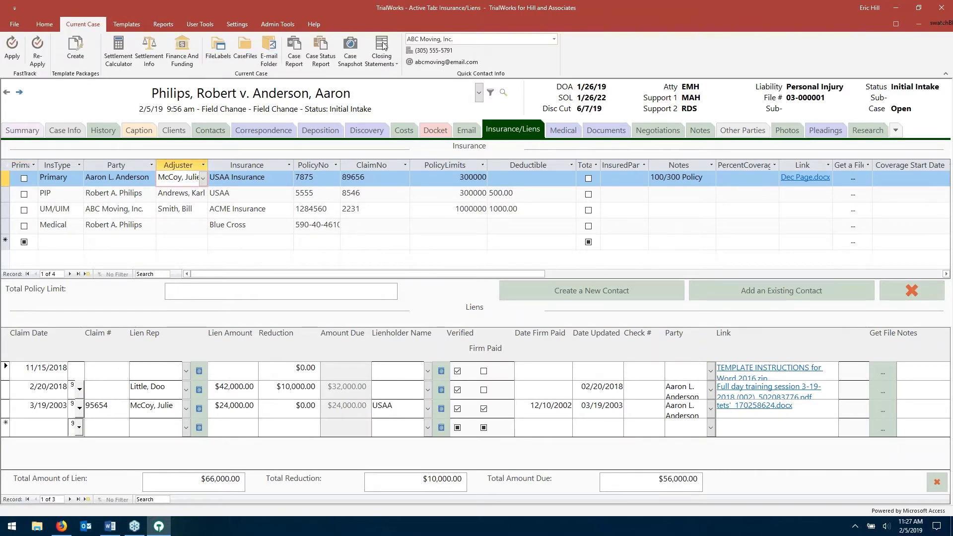
left_click(553, 39)
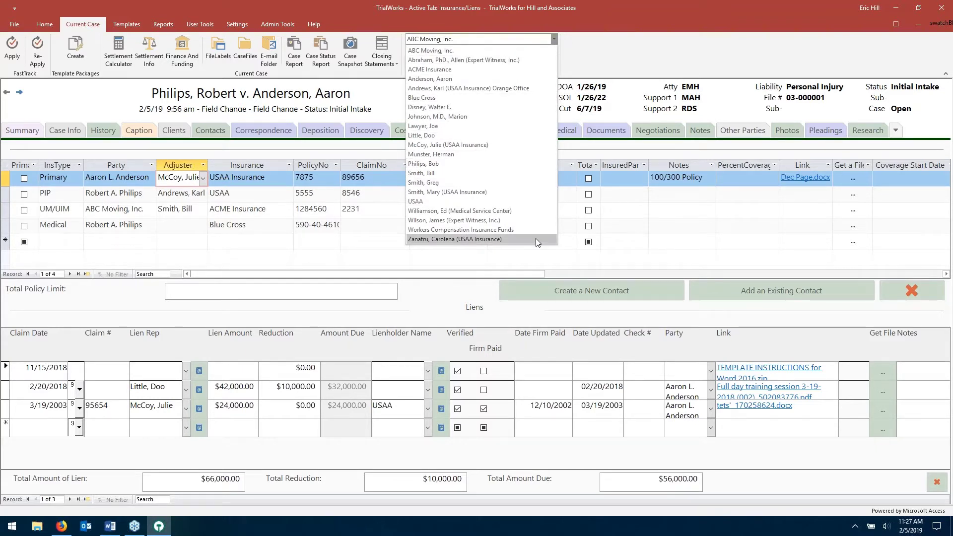
left_click(520, 146)
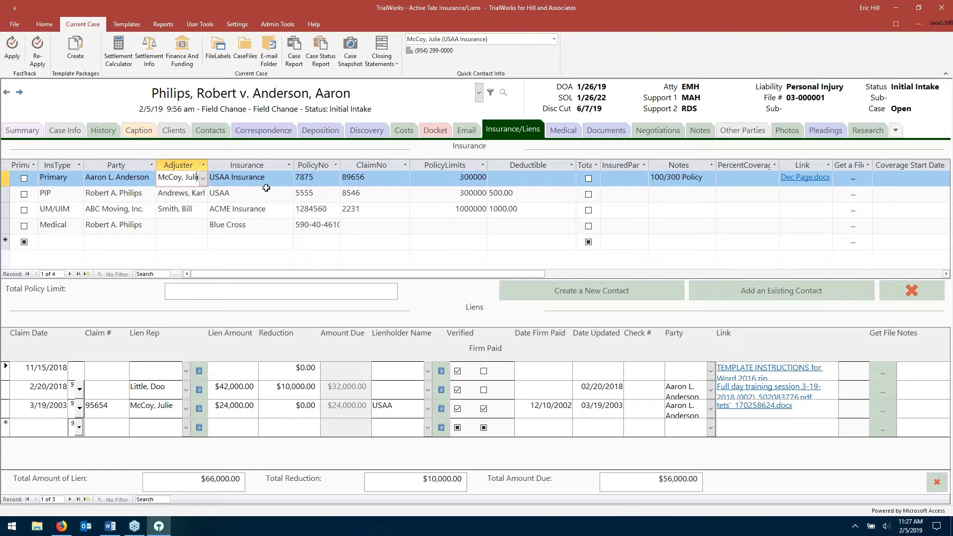
left_click(553, 38)
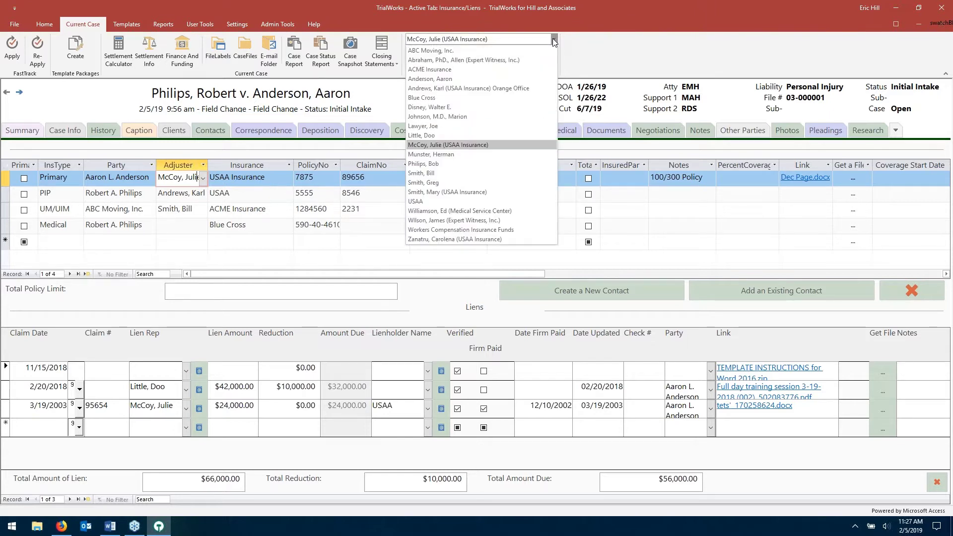
left_click(535, 61)
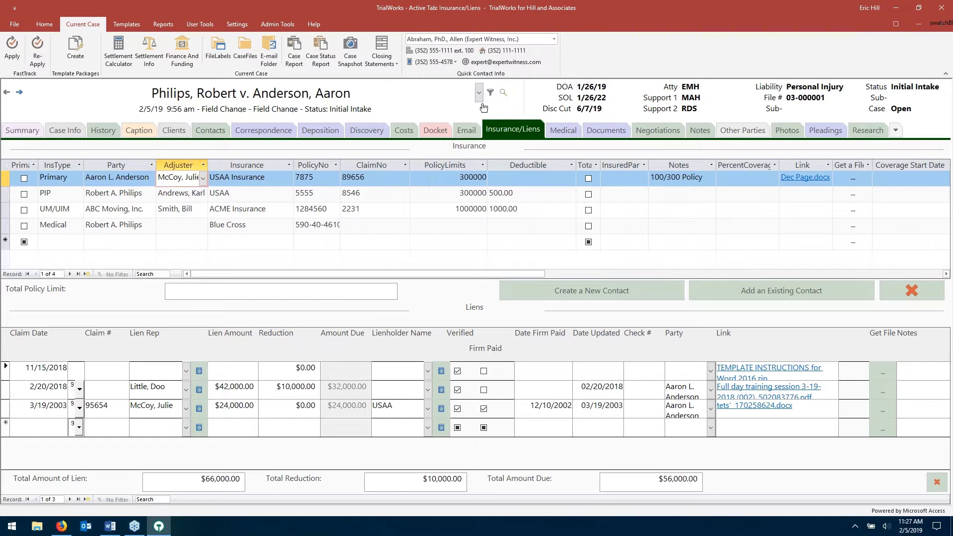
Open an SMS message to the expert witness from the quick contact info and discard it unsent
left_click(455, 63)
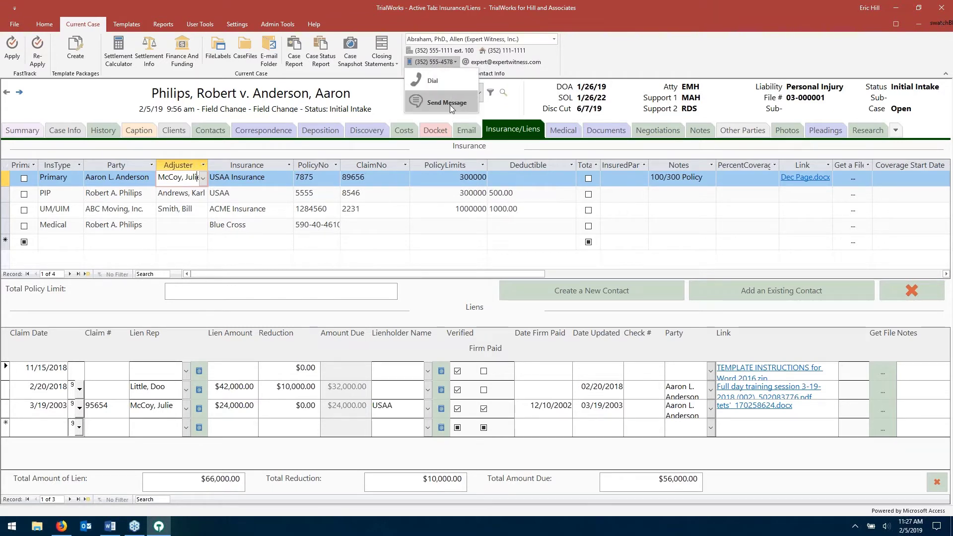
left_click(449, 105)
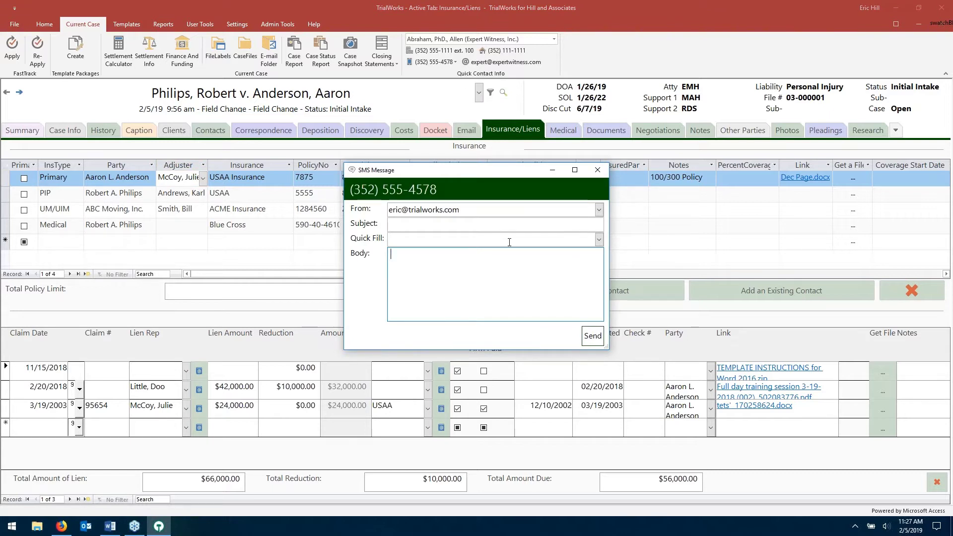
left_click(597, 172)
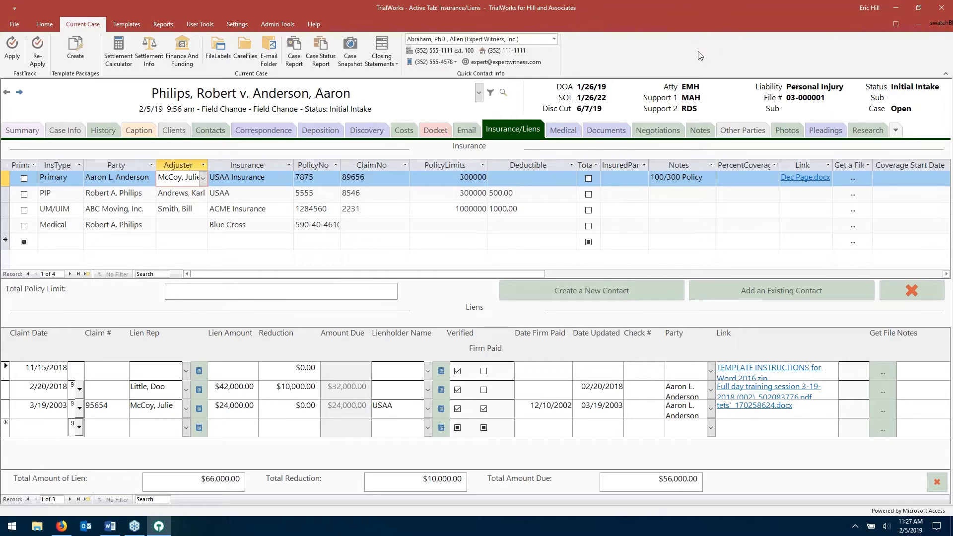
Switch to FileIt and inspect the individual Case Name and Tab fields of the Contact Types Edited document
left_click(895, 8)
double_click(217, 221)
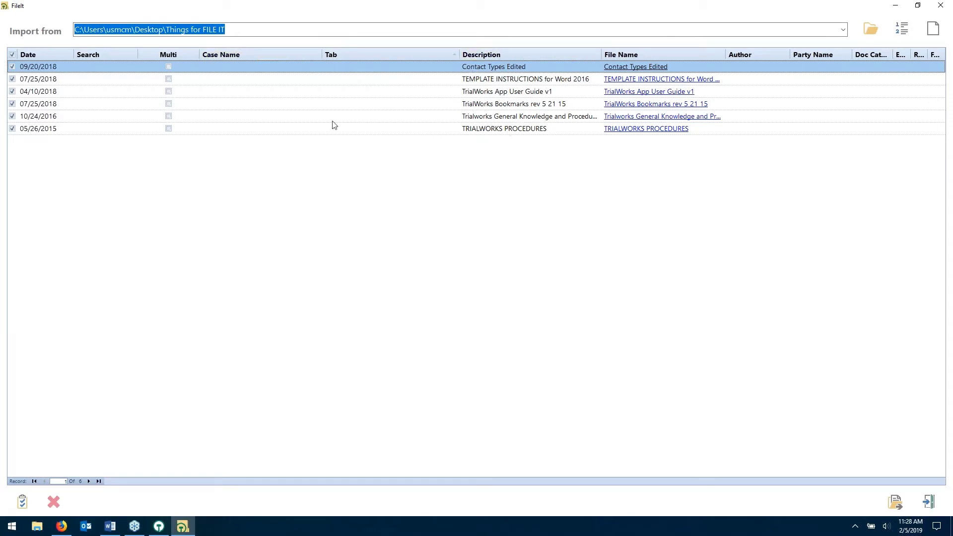
left_click(293, 66)
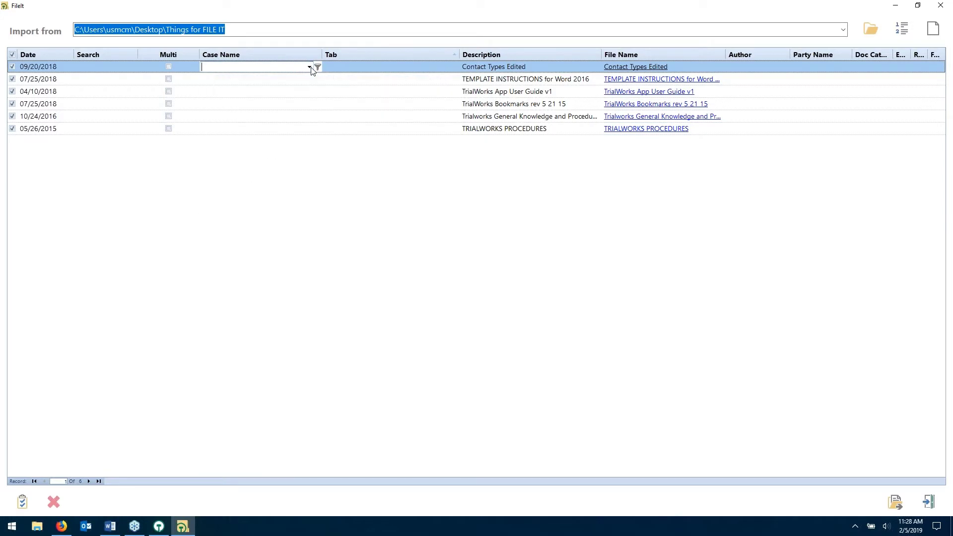
key("Tab")
key("Tab")
left_click(457, 70)
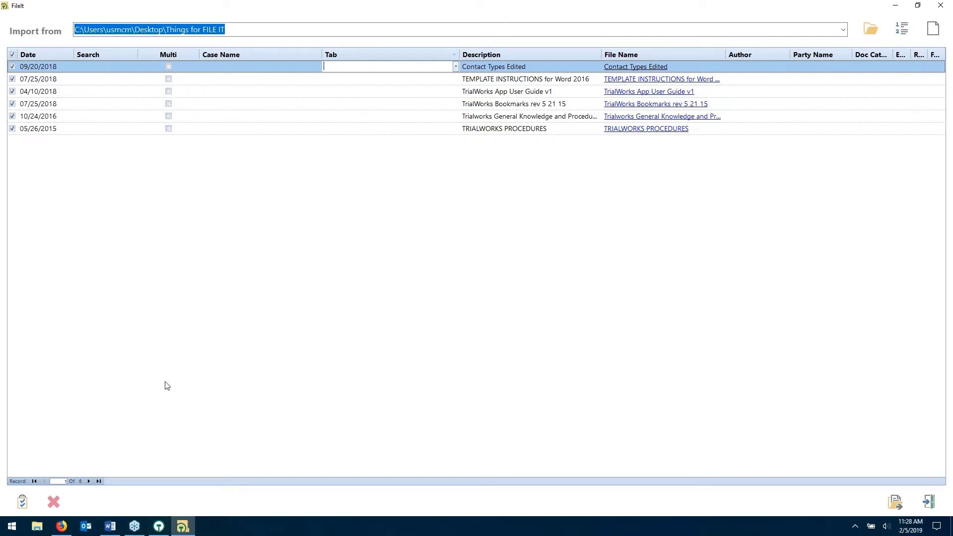
Assign all listed documents to the personal injury case open in TrialWorks, under the Correspondence tab
left_click(22, 502)
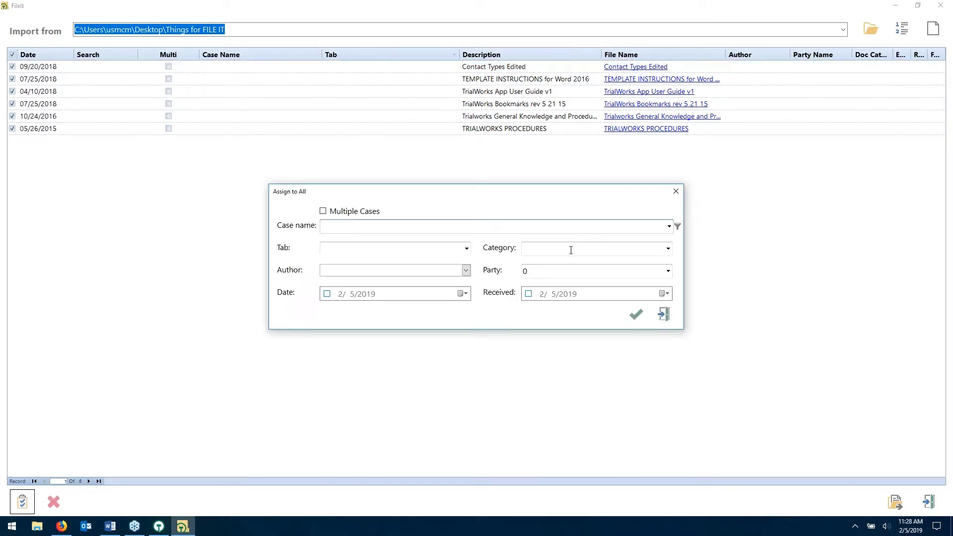
left_click(669, 227)
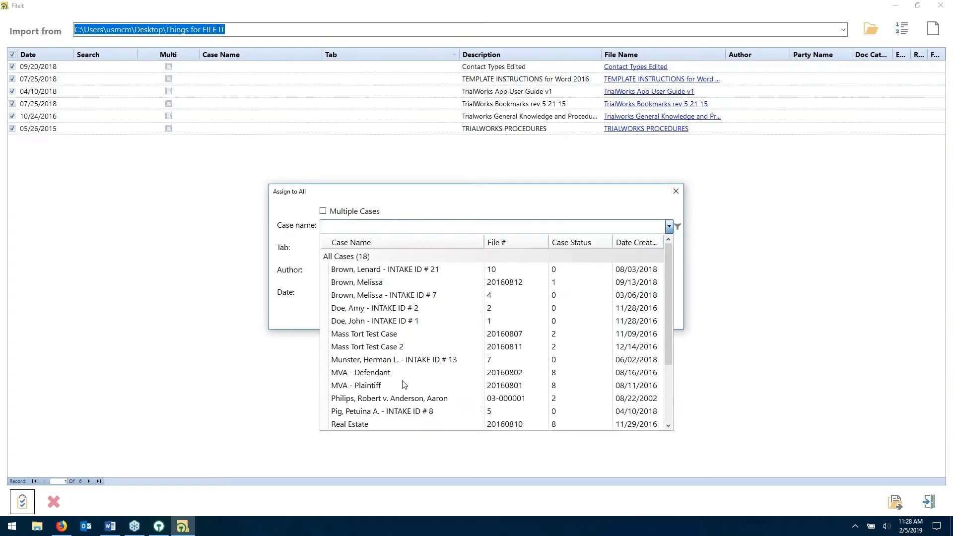
left_click(379, 399)
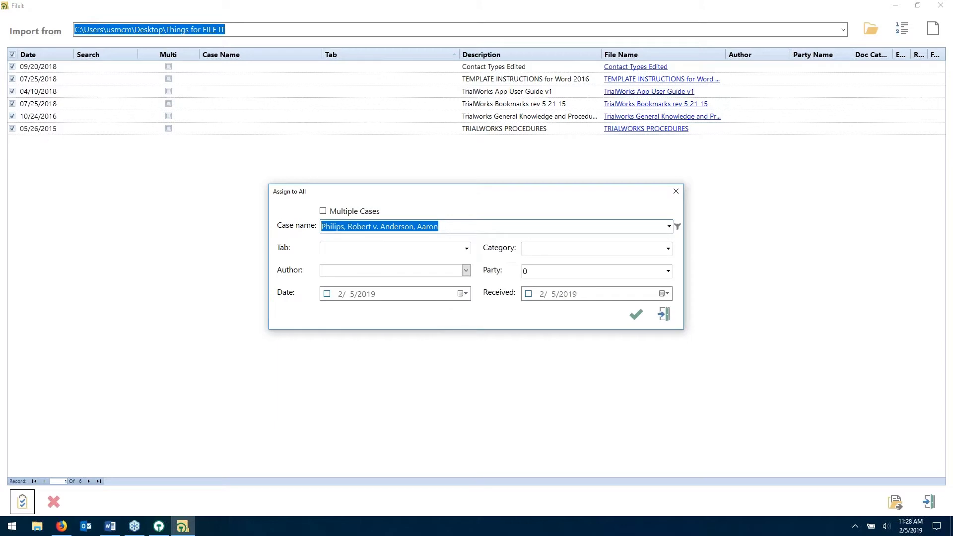
left_click(466, 248)
left_click(361, 290)
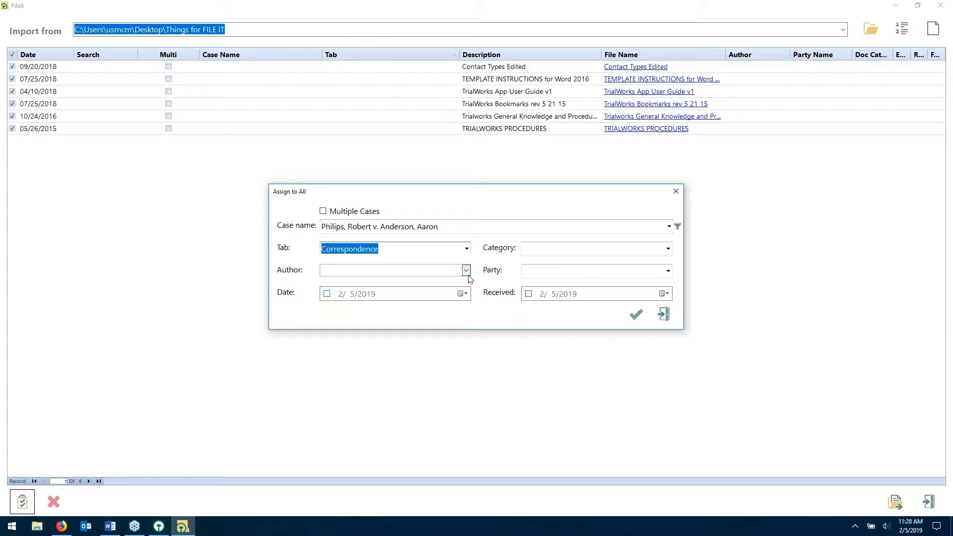
left_click(634, 316)
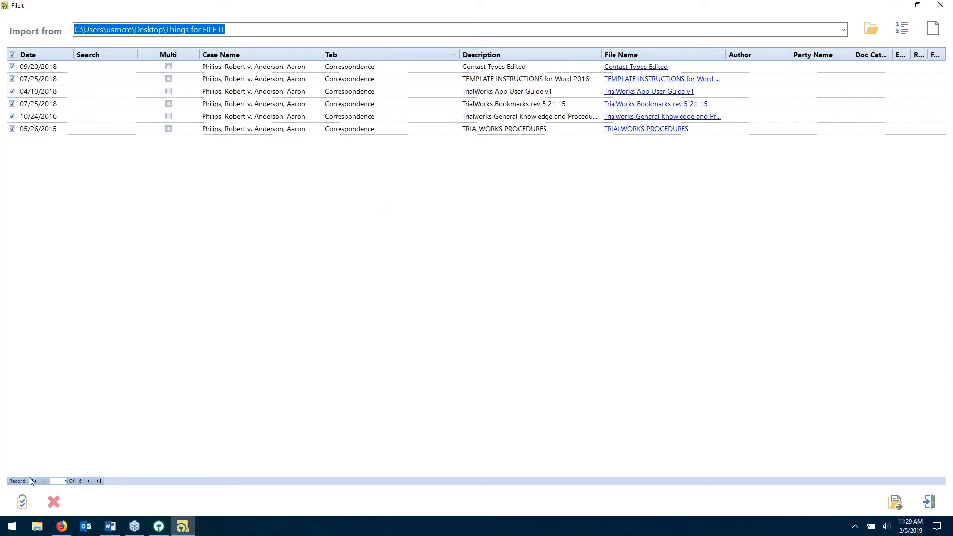
Review the Assign to All options for category, party and dates, and leave them unapplied
left_click(28, 498)
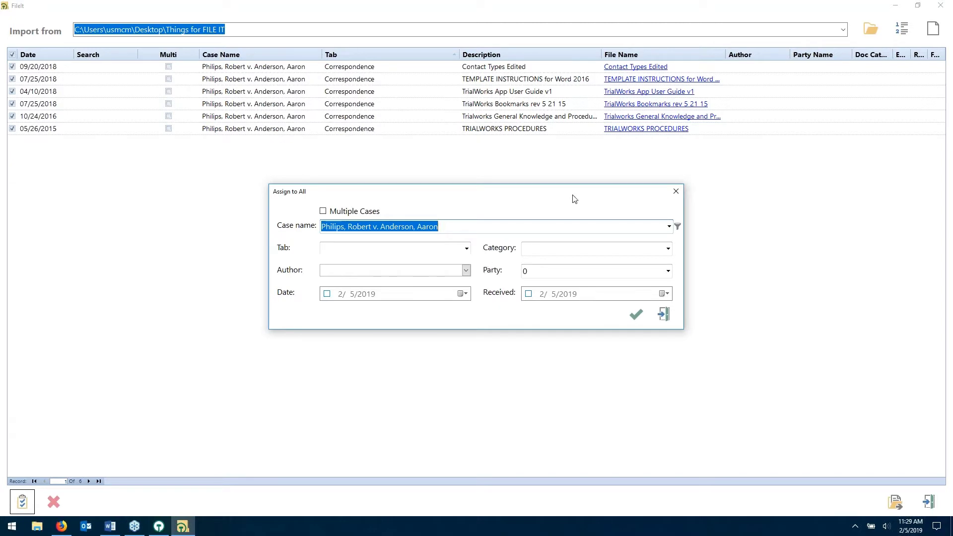
left_click_drag(572, 193, 575, 155)
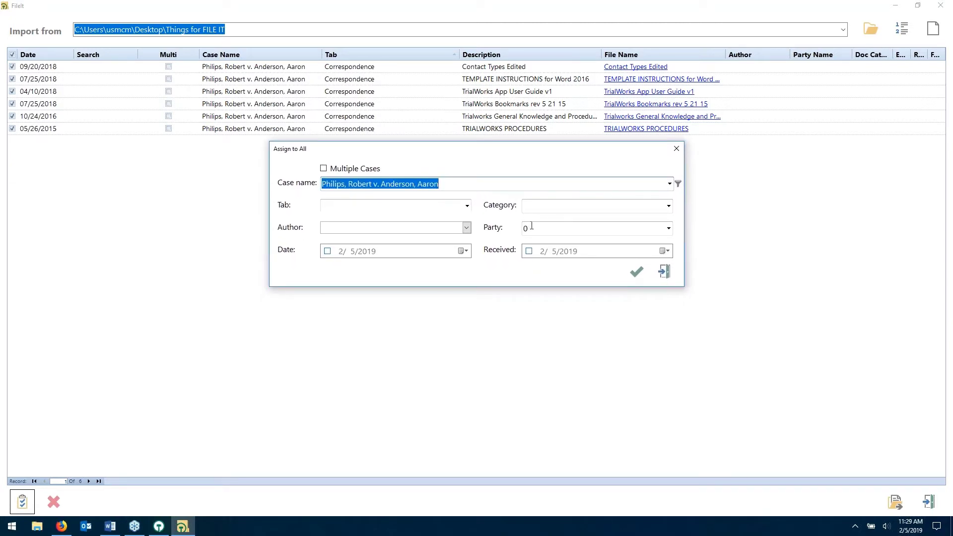
left_click(664, 272)
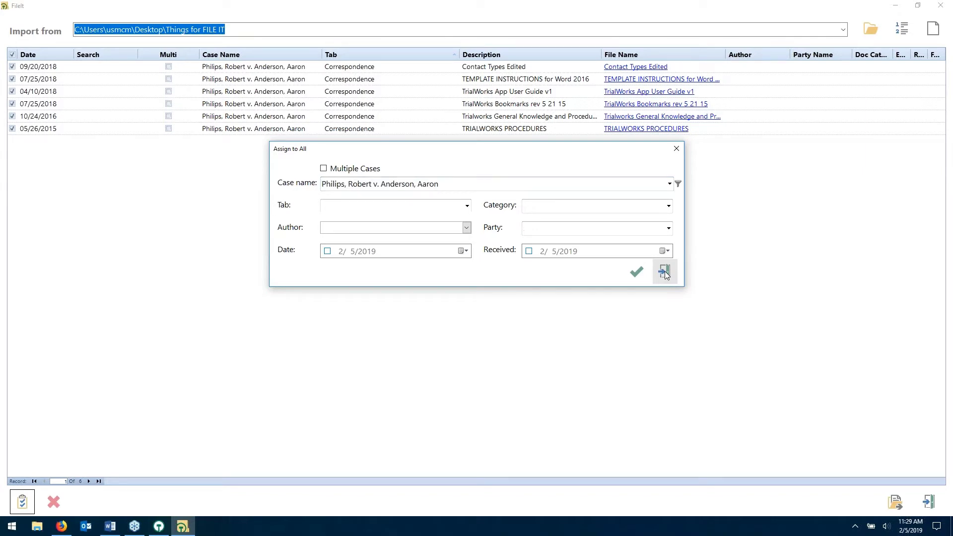
Assign TEMPLATE INSTRUCTIONS for Word 2016 to Pleadings and TrialWorks Bookmarks rev 5 21 15 to Documents, and close FileIt without importing
left_click(410, 84)
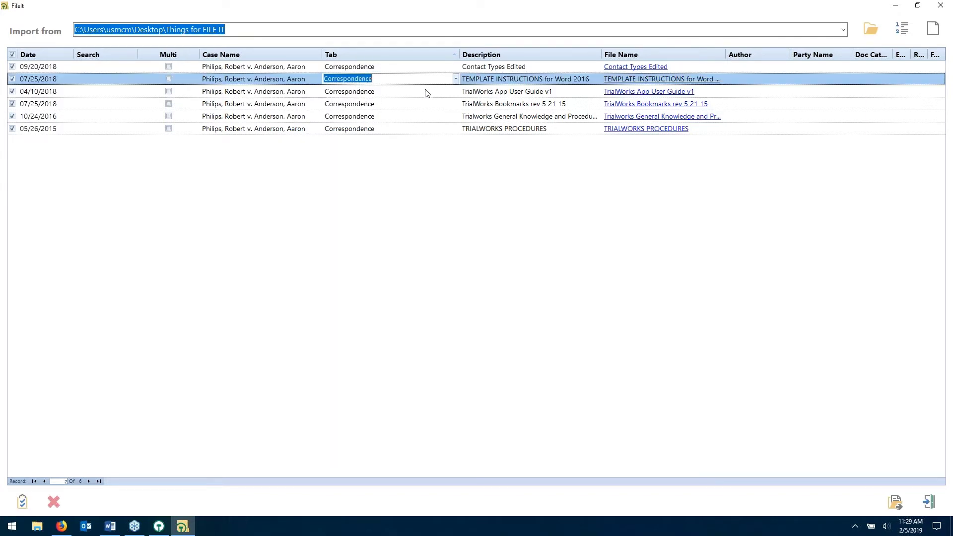
left_click(455, 79)
scroll(398, 283, "down", 4)
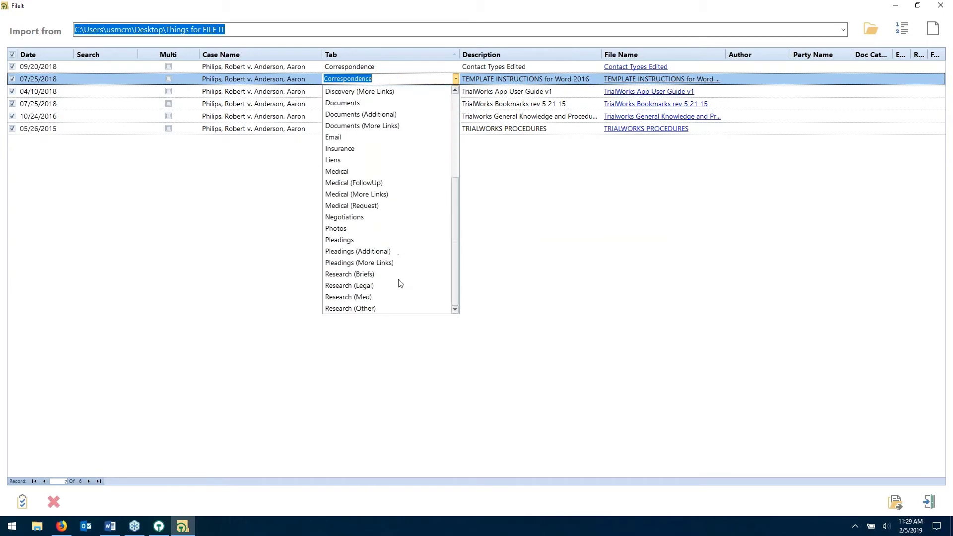
left_click(350, 240)
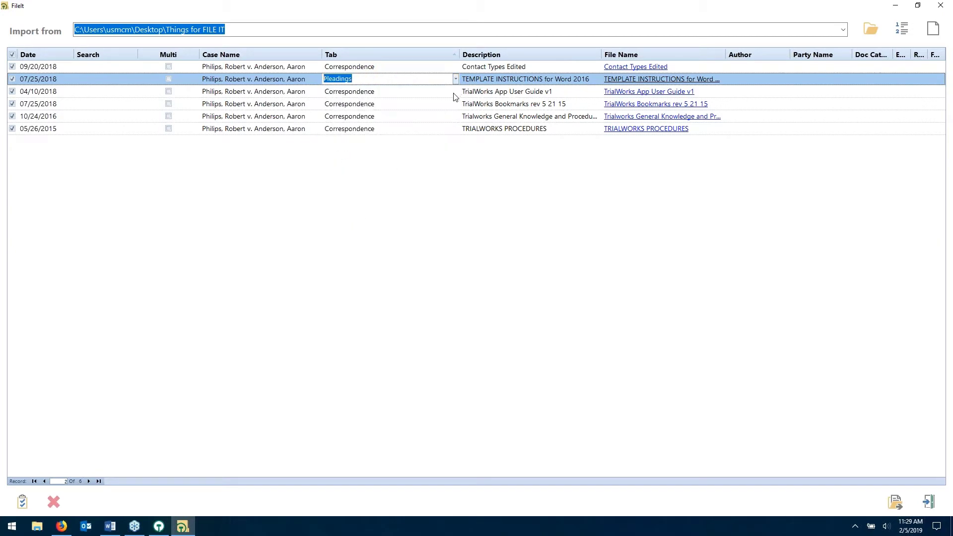
left_click(453, 92)
left_click(454, 92)
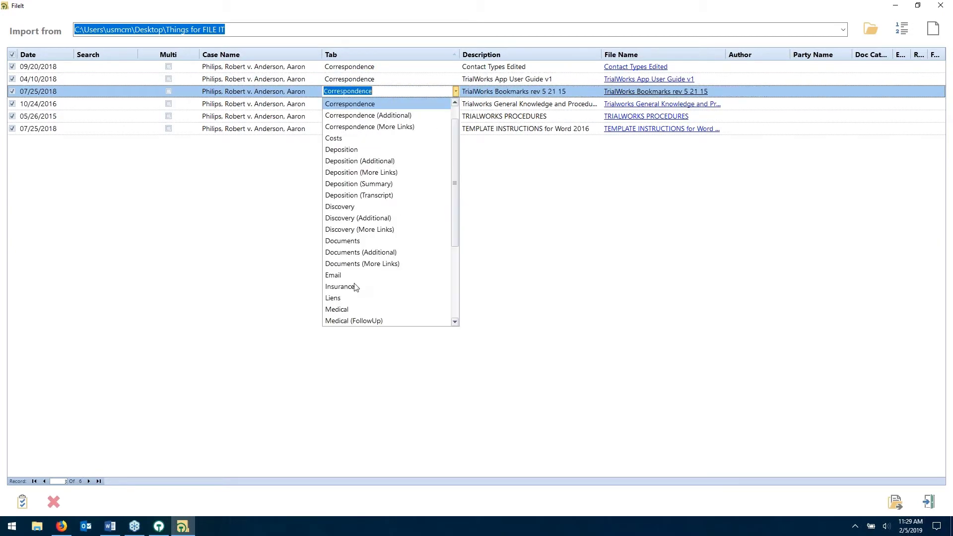
left_click(350, 241)
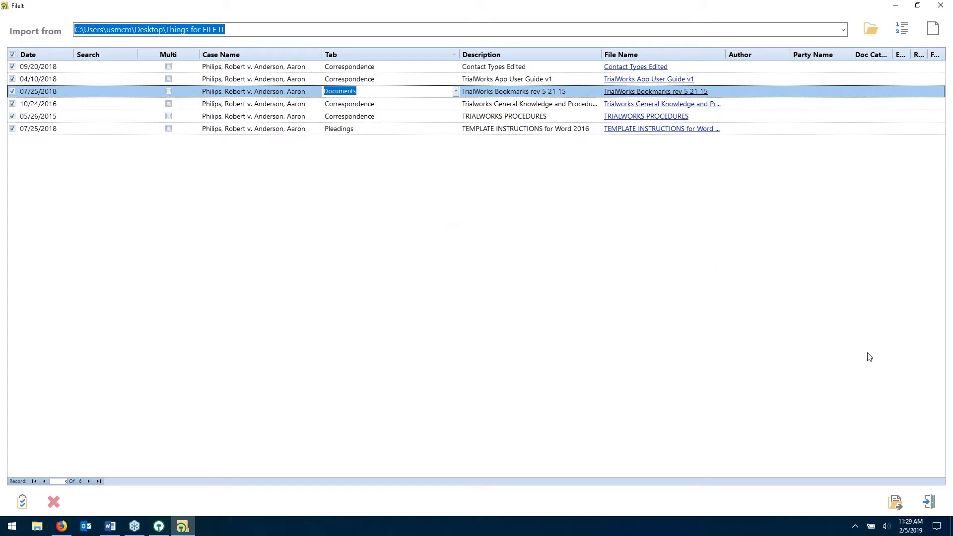
left_click(924, 508)
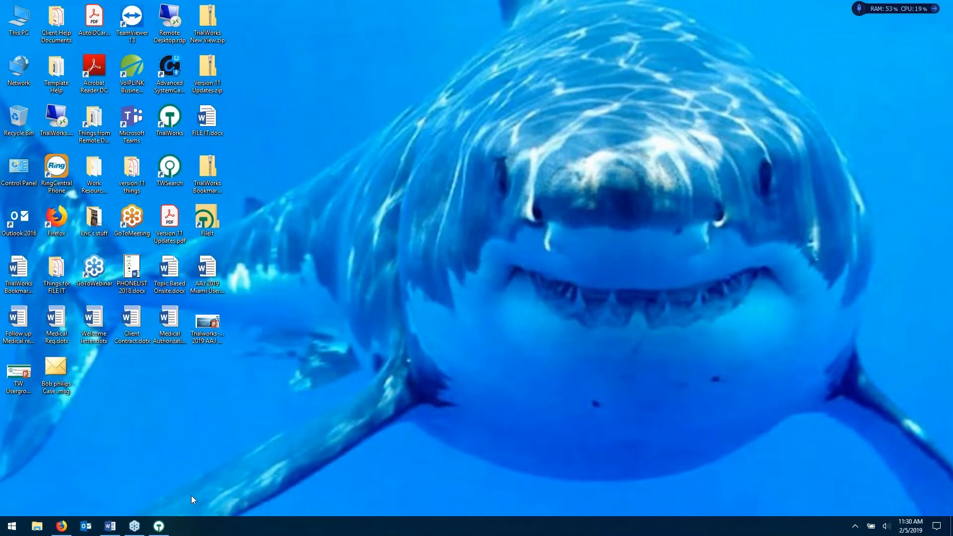
Switch to TrialWorks, show the case's correspondence and start transferring the first 02/05/2019 Client Contract record
left_click(159, 527)
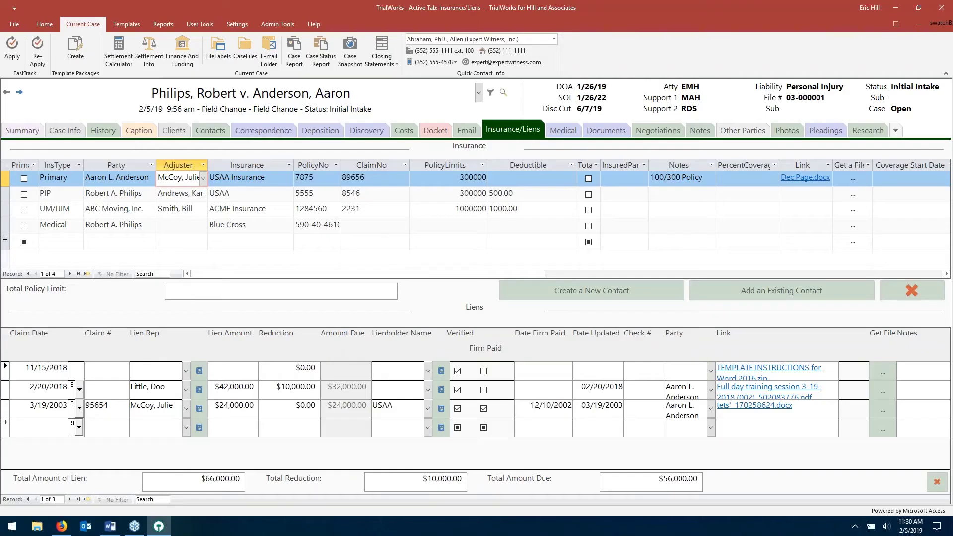
left_click(264, 130)
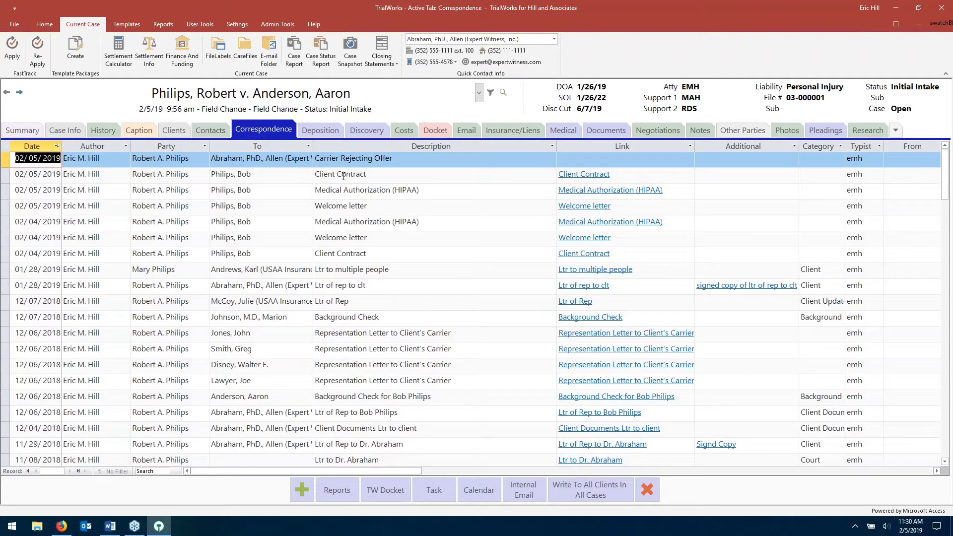
left_click(338, 174)
right_click(339, 177)
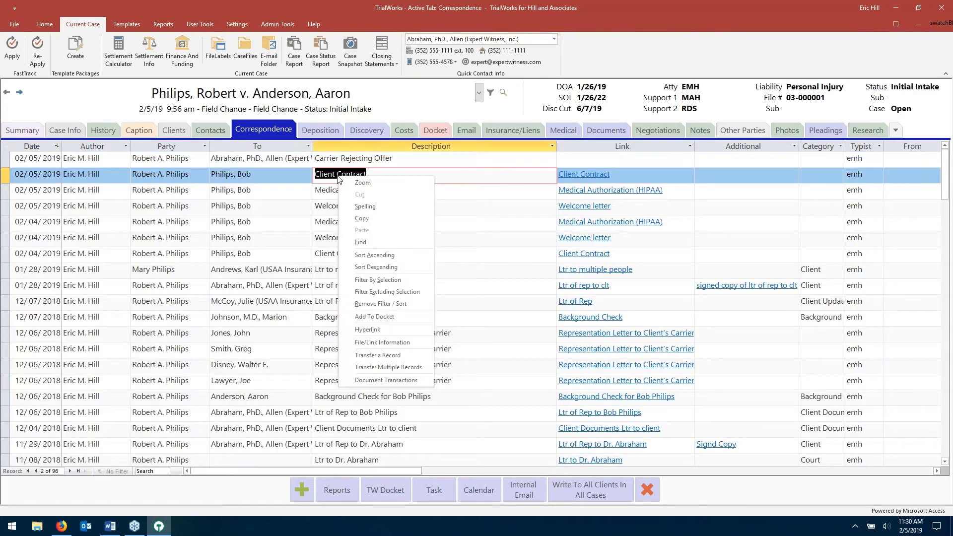
left_click(378, 355)
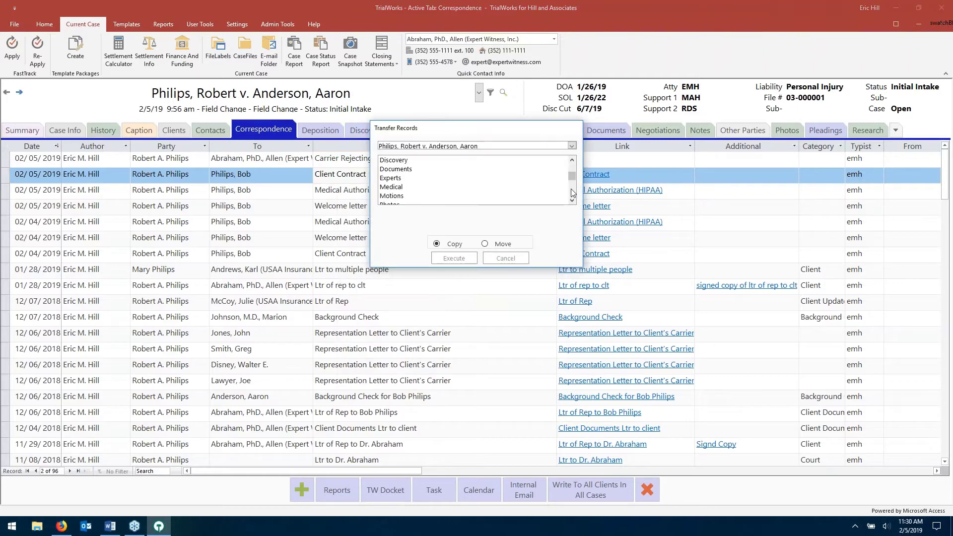
Set the transfer to move the record to Pleadings, change it to a copy into the Real Estate case, and dismiss the transfer
scroll(402, 178, "down", 2)
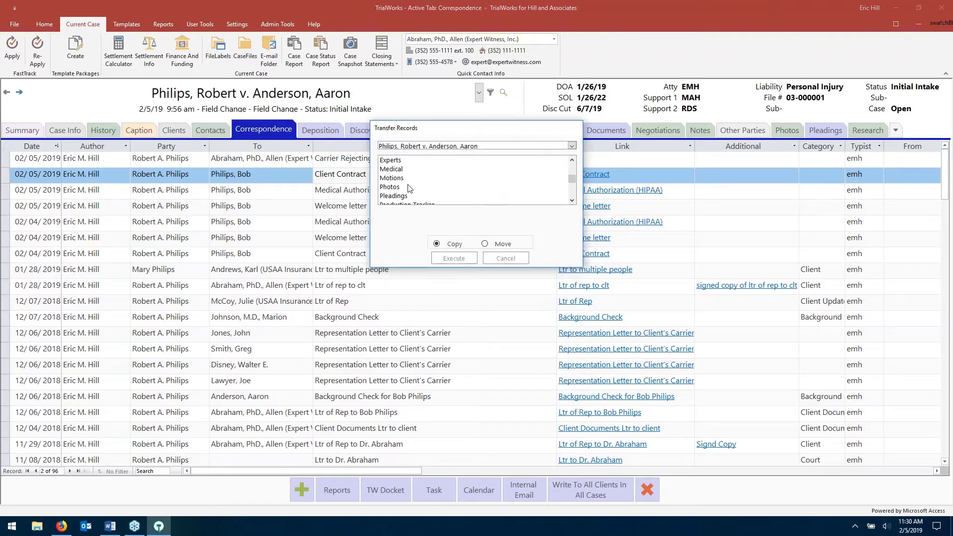
left_click(395, 197)
left_click(485, 244)
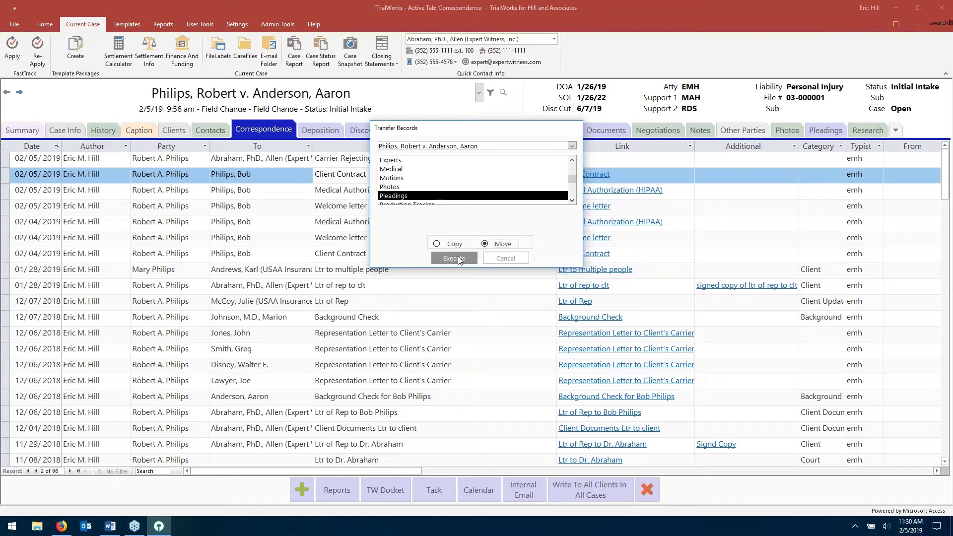
left_click(572, 145)
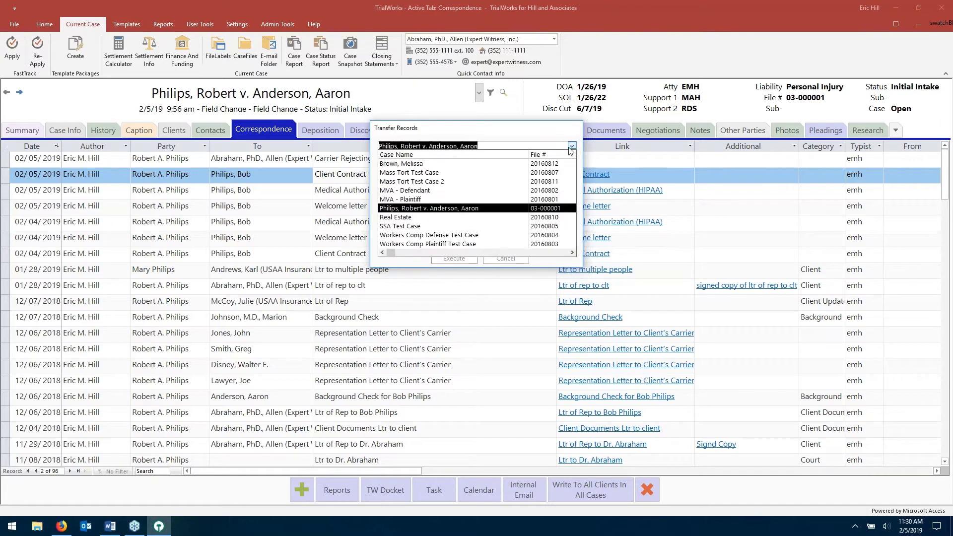
left_click(415, 218)
left_click(451, 245)
left_click(452, 259)
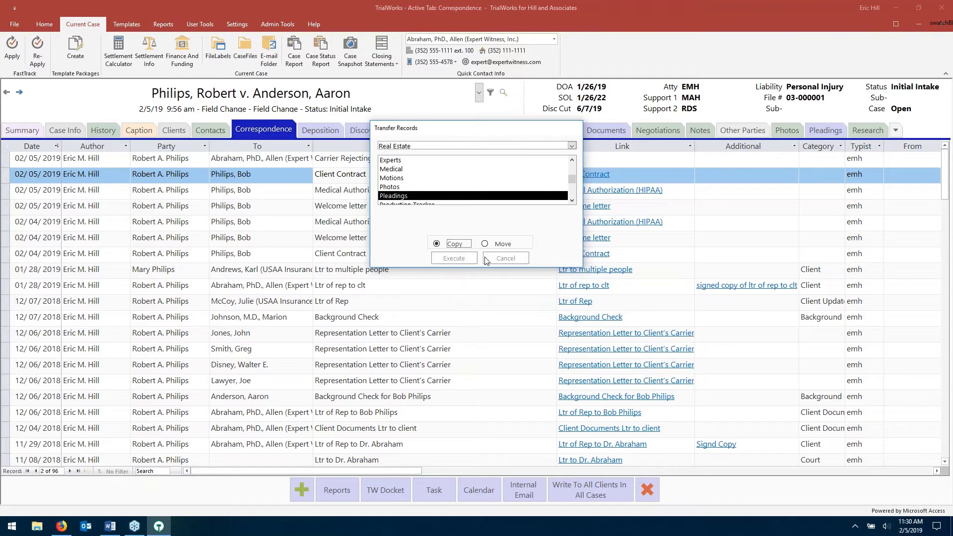
Delete the Carrier Rejecting Offer record from the case's correspondence
left_click(391, 159)
left_click(647, 490)
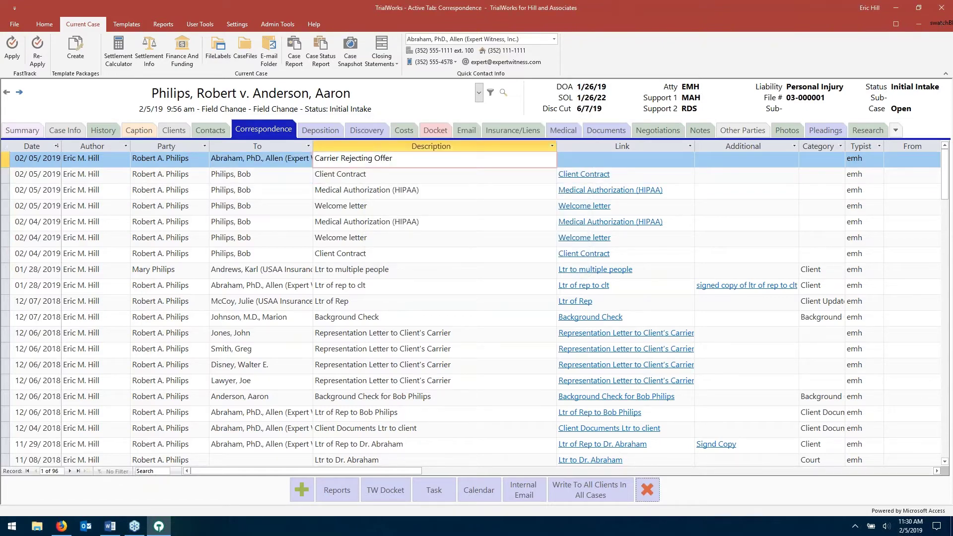
left_click(502, 299)
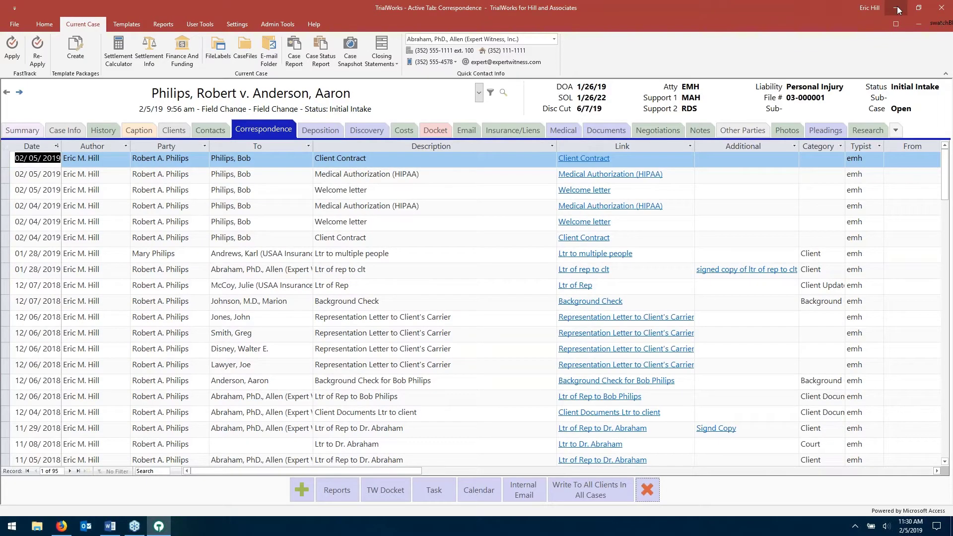
Minimise TrialWorks, open FileIt and assign Contact Types Edited to three cases: the current client's case, Real Estate and MVA - Plaintiff
left_click(897, 7)
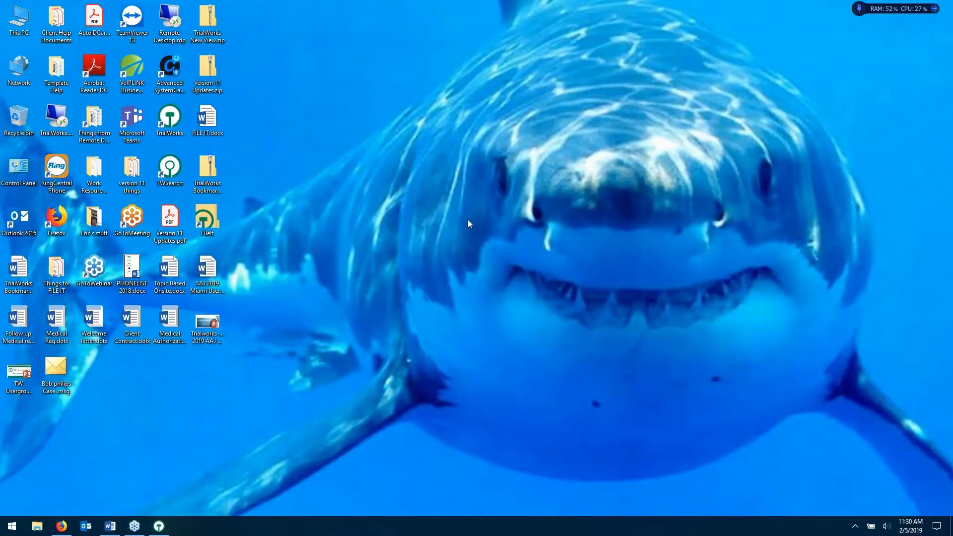
double_click(206, 222)
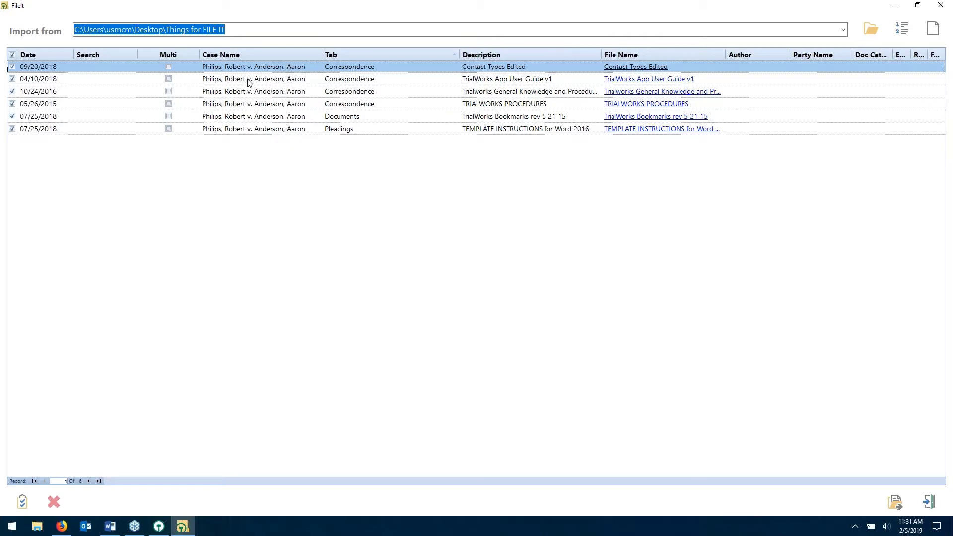
left_click(168, 68)
left_click(288, 191)
left_click(289, 177)
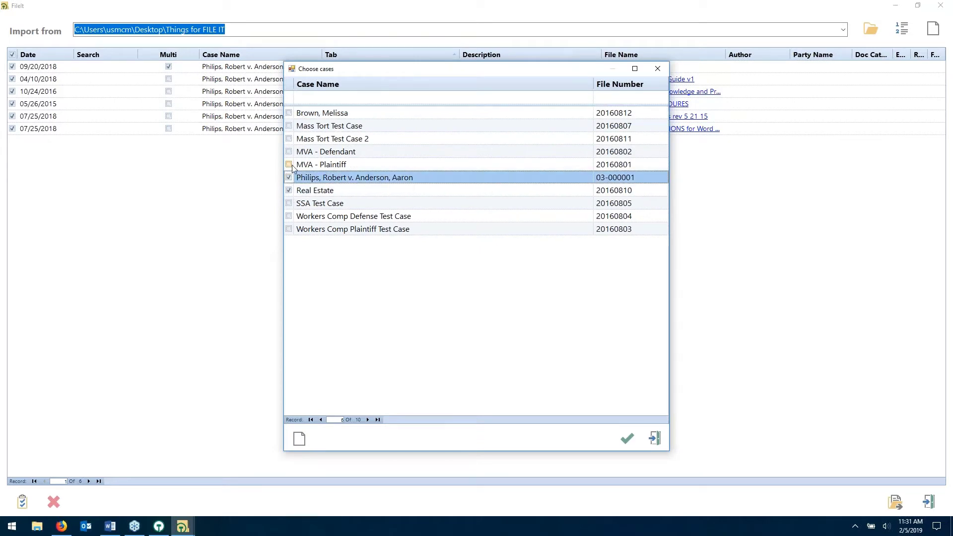
left_click(288, 164)
left_click(632, 439)
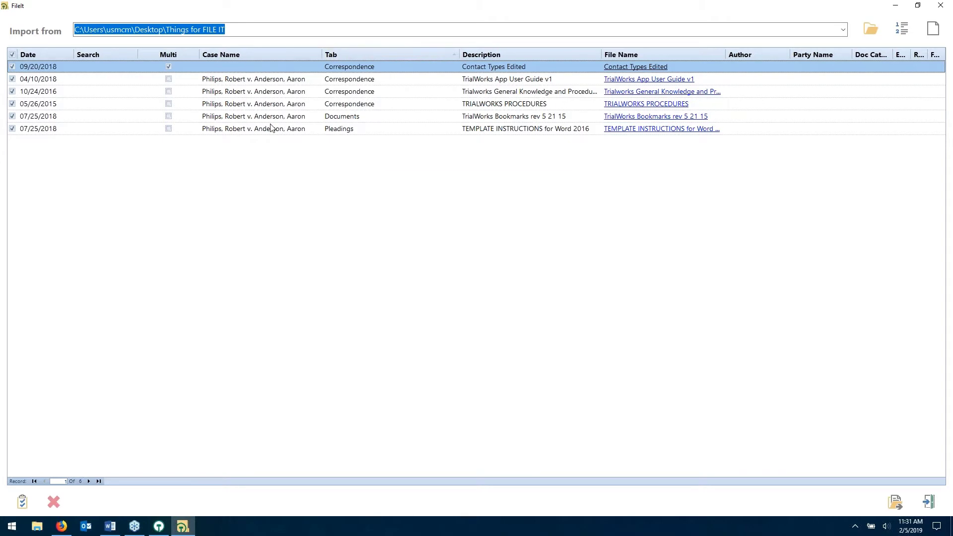
Remove all listed documents from FileIt, bring up and dismiss the import folder selection, and exit FileIt
left_click(54, 502)
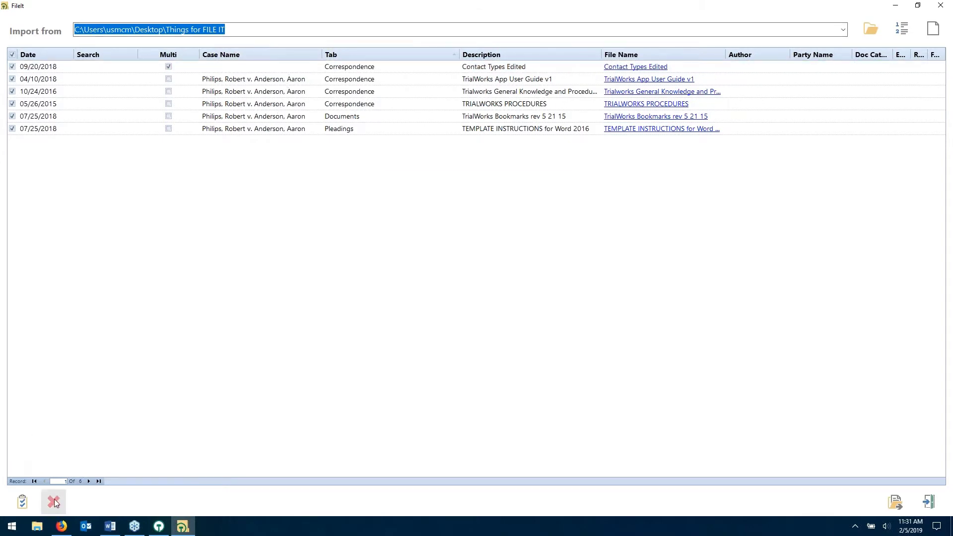
left_click(490, 299)
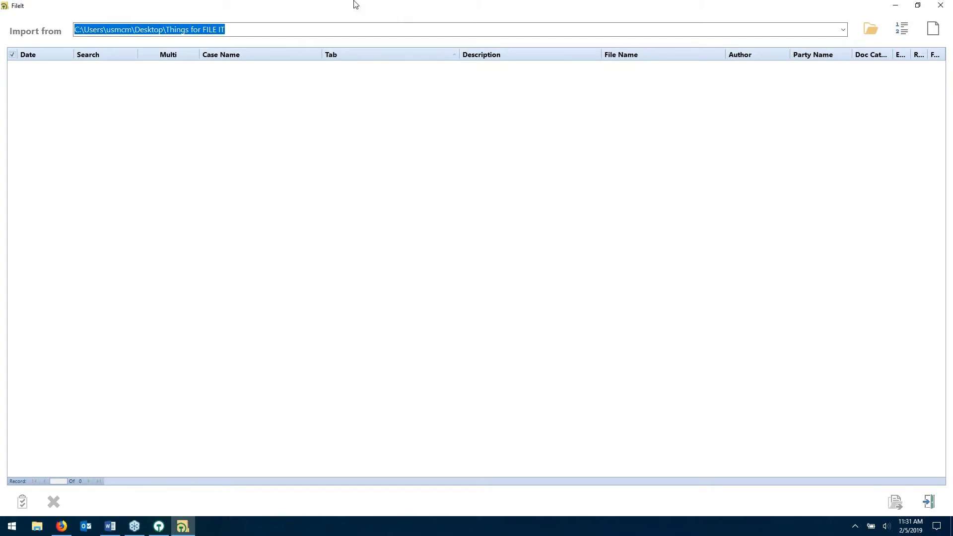
left_click(871, 32)
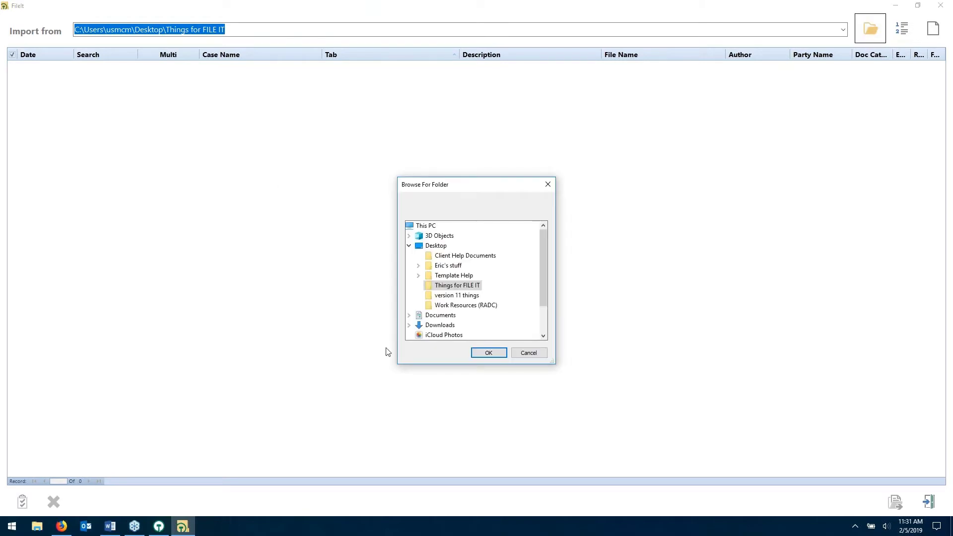
left_click(529, 352)
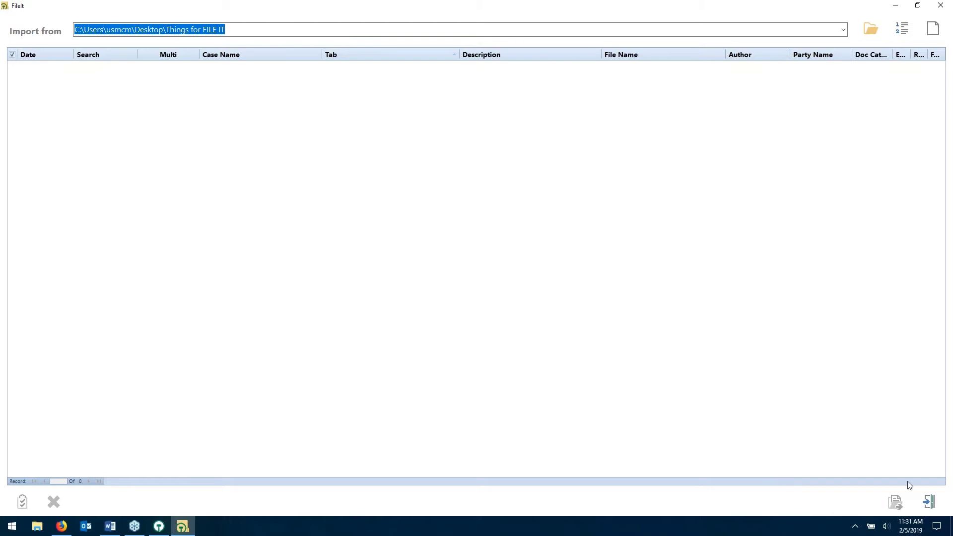
left_click(930, 502)
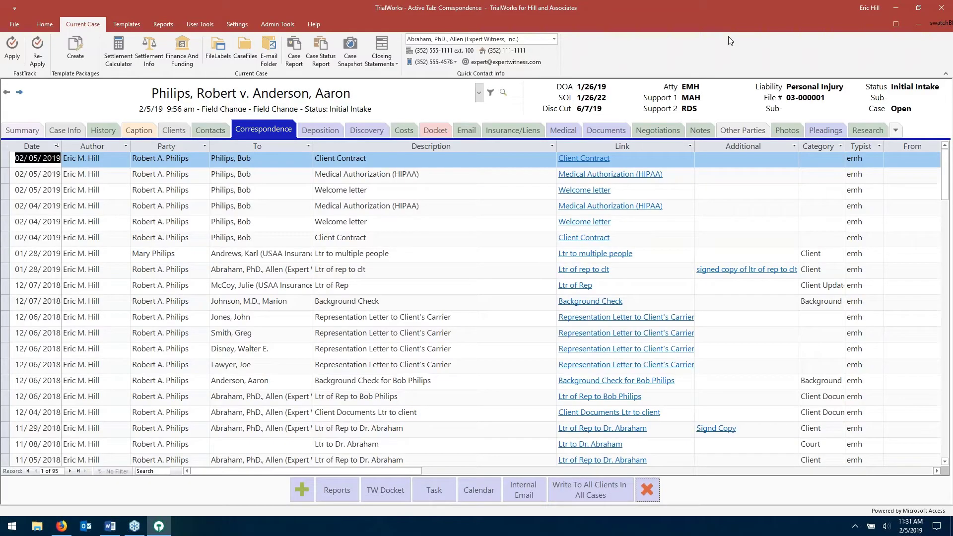
Show the Quick Note field in the case's Extra Info and close it without entering anything
left_click(44, 24)
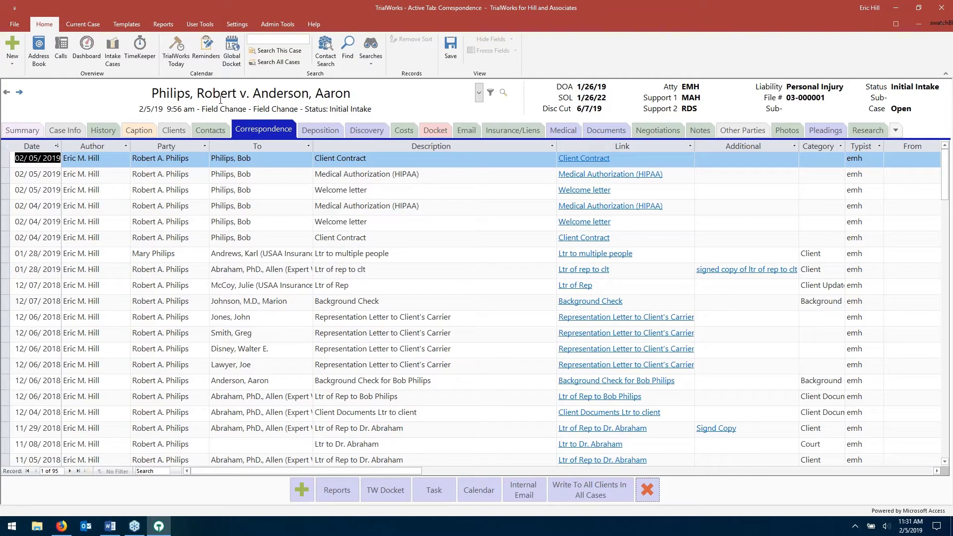
left_click(70, 132)
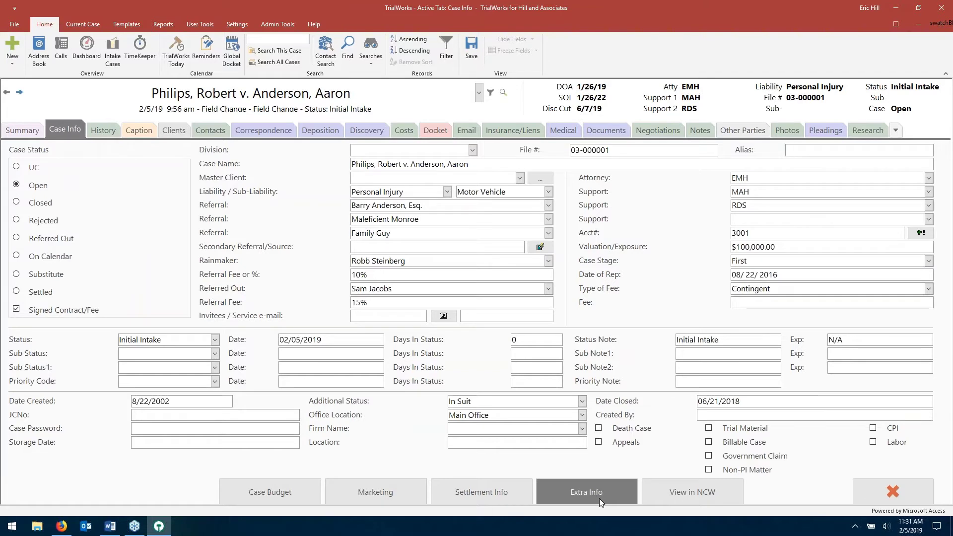
left_click(599, 498)
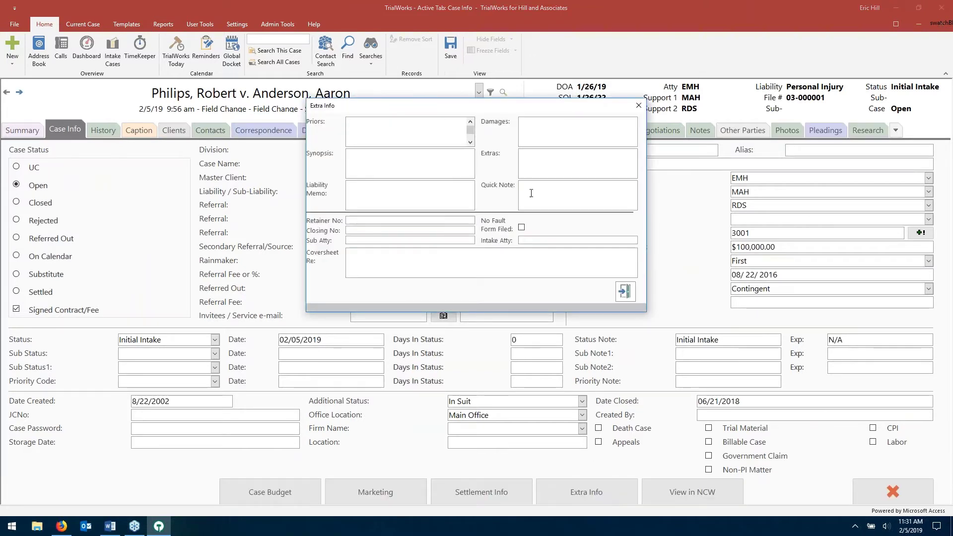
left_click(595, 195)
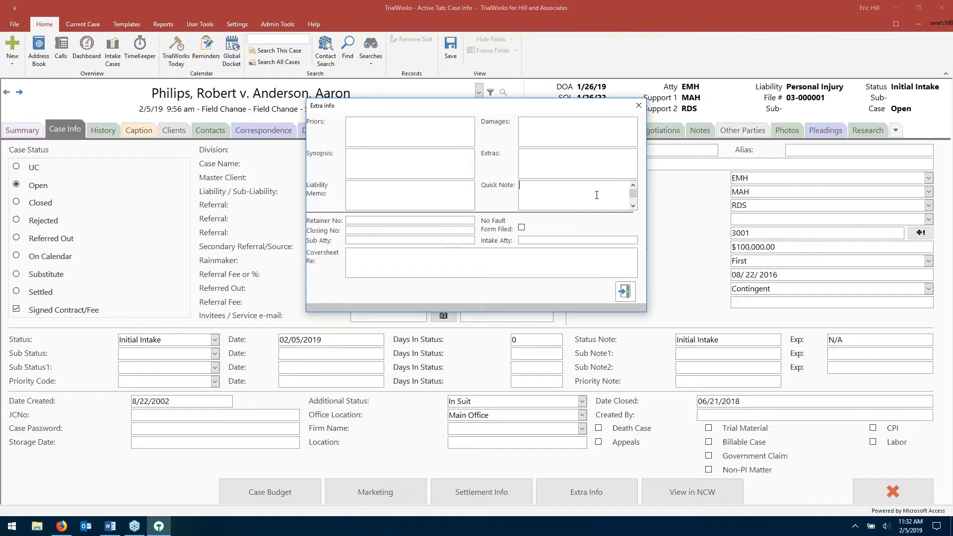
left_click(624, 292)
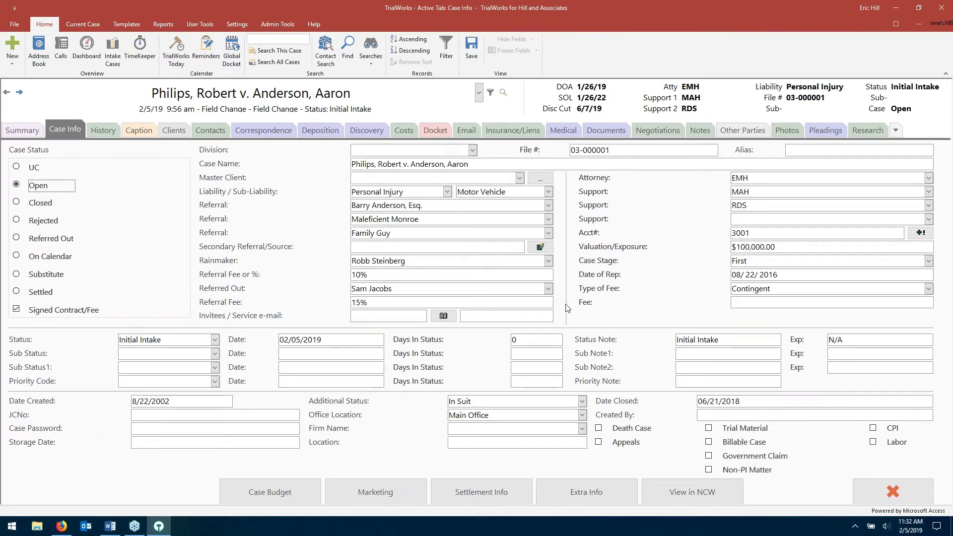
View the expert witness's contact details from the case's contacts and close them
left_click(209, 130)
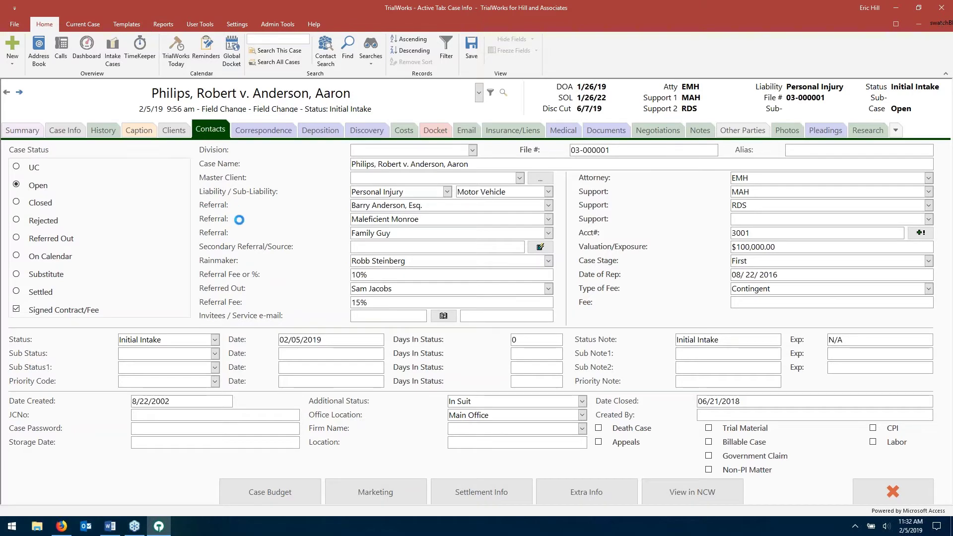
left_click(215, 190)
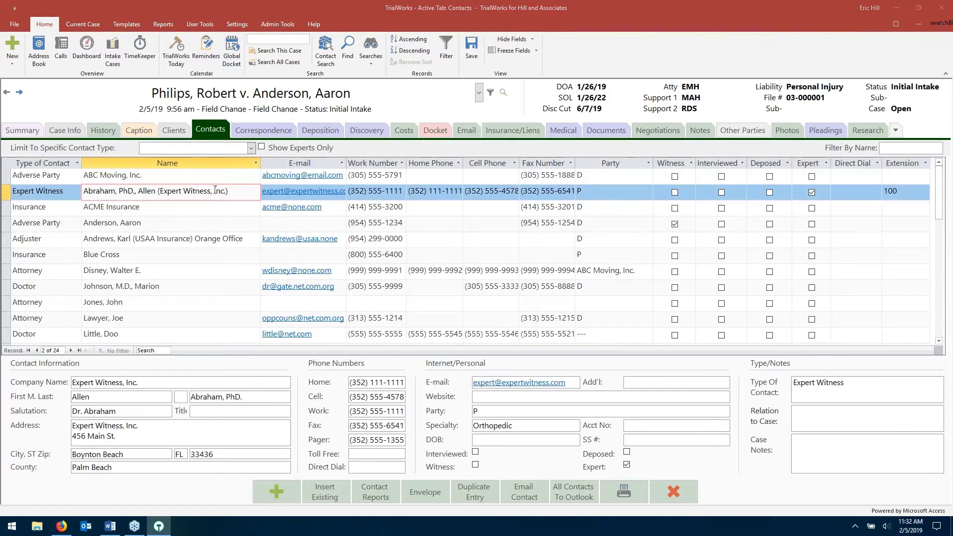
double_click(215, 190)
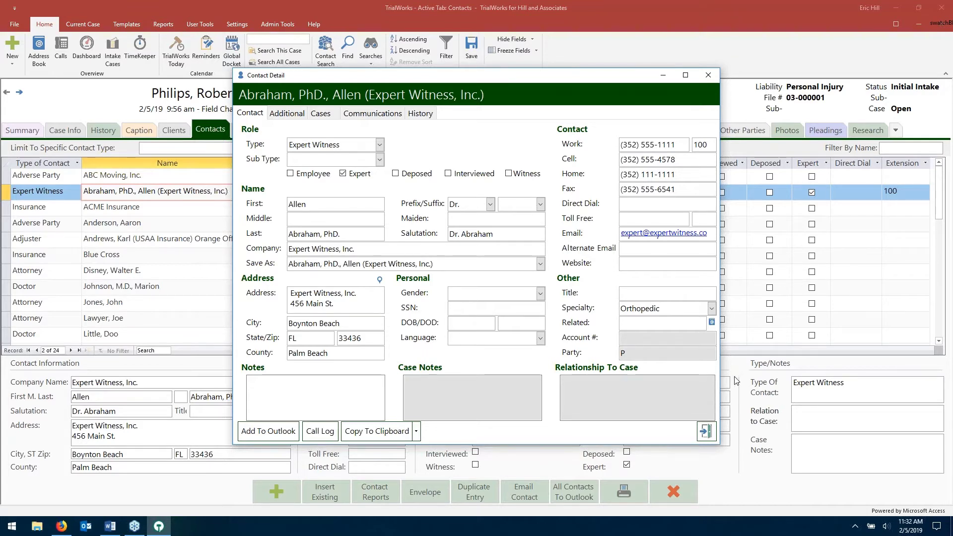
left_click(706, 430)
Show the case's client record and view the available Client Role options, keeping Owner-Operator
left_click(174, 129)
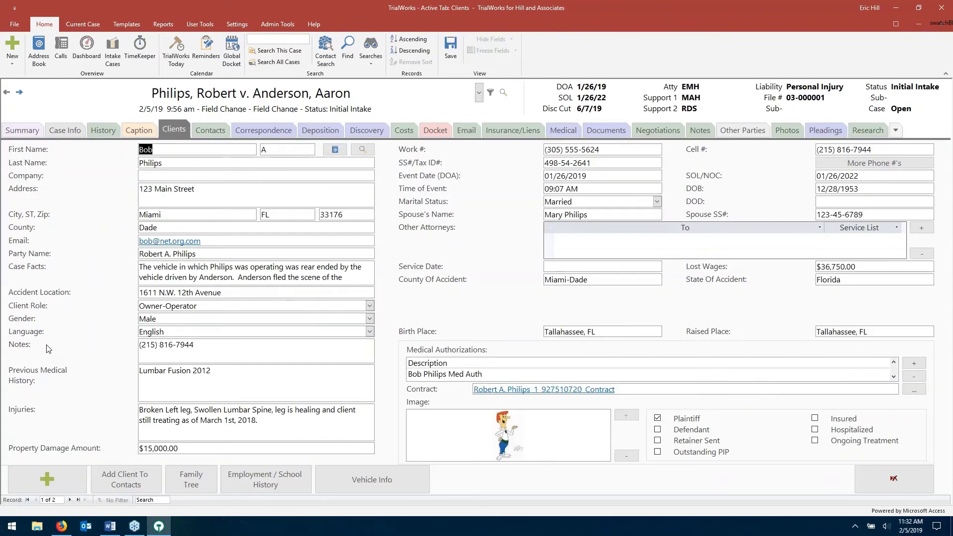
left_click(223, 306)
key("shift+Home")
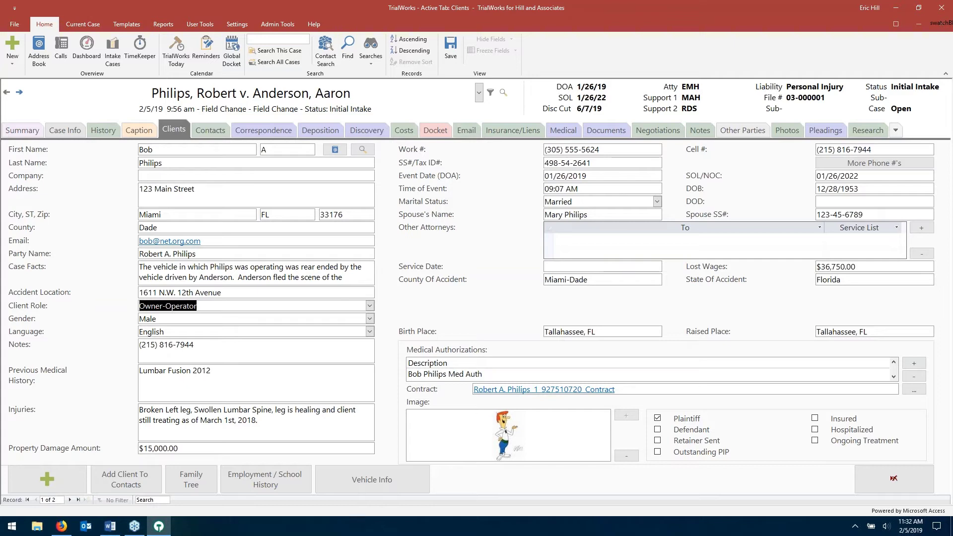
left_click(370, 306)
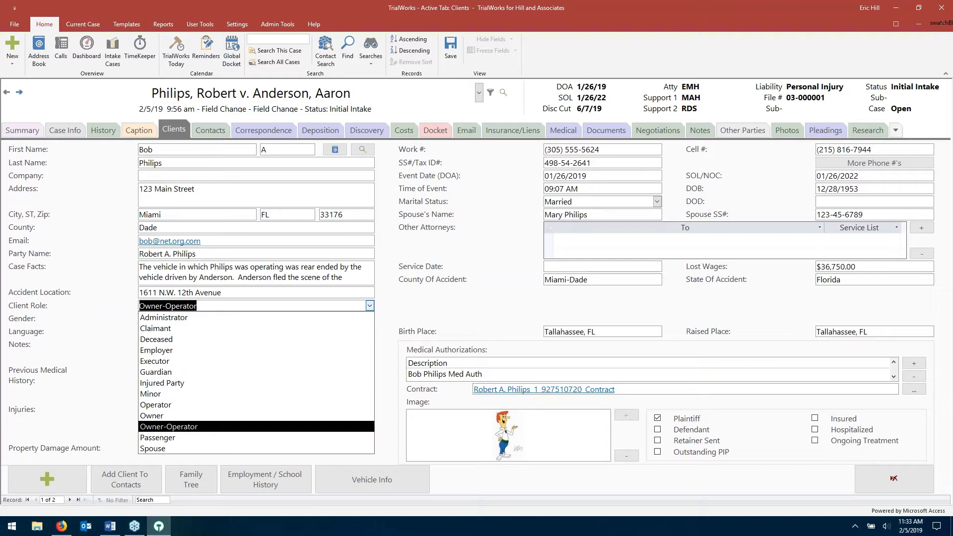
left_click(429, 314)
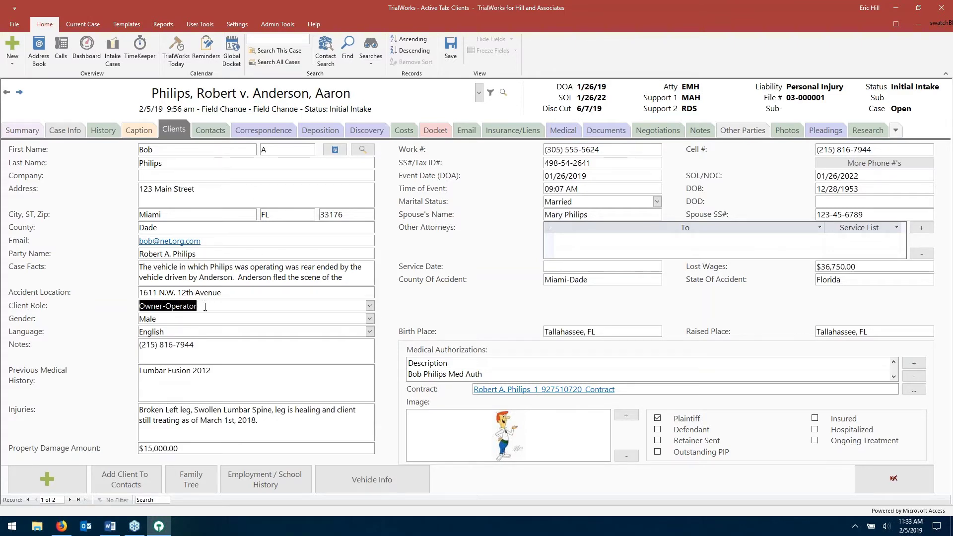
Open the Drop Down Clean Up Wizard for the Client Role value Owner-Operator and dismiss it without changes
right_click(205, 306)
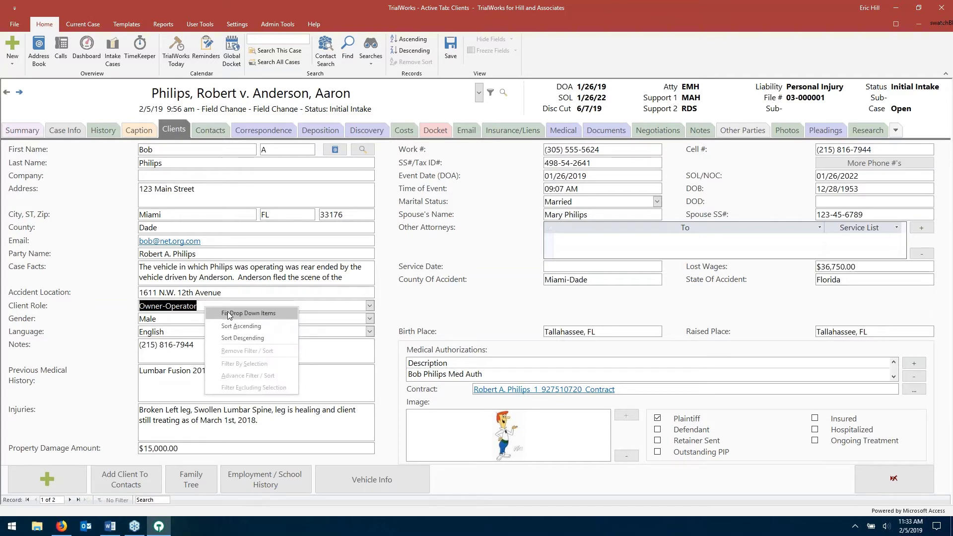
left_click(228, 314)
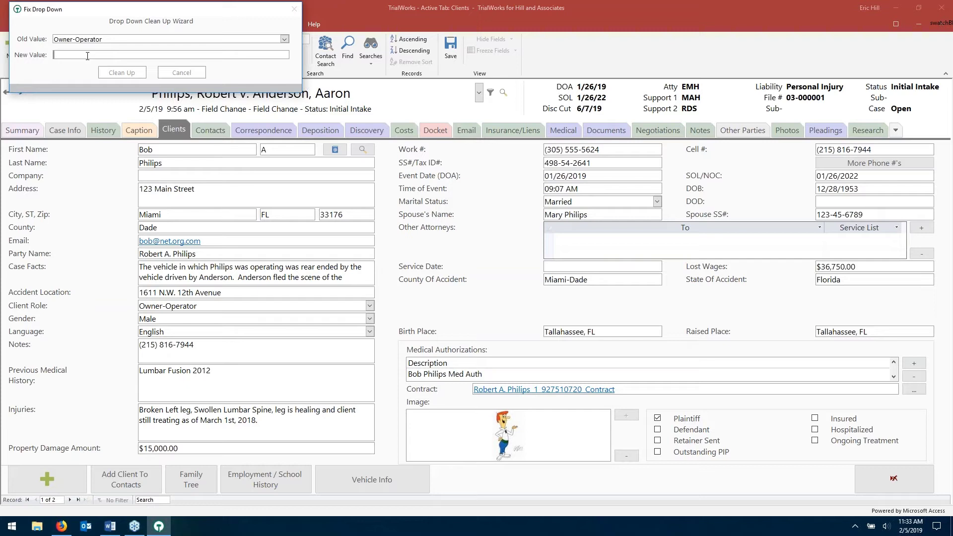
left_click(178, 72)
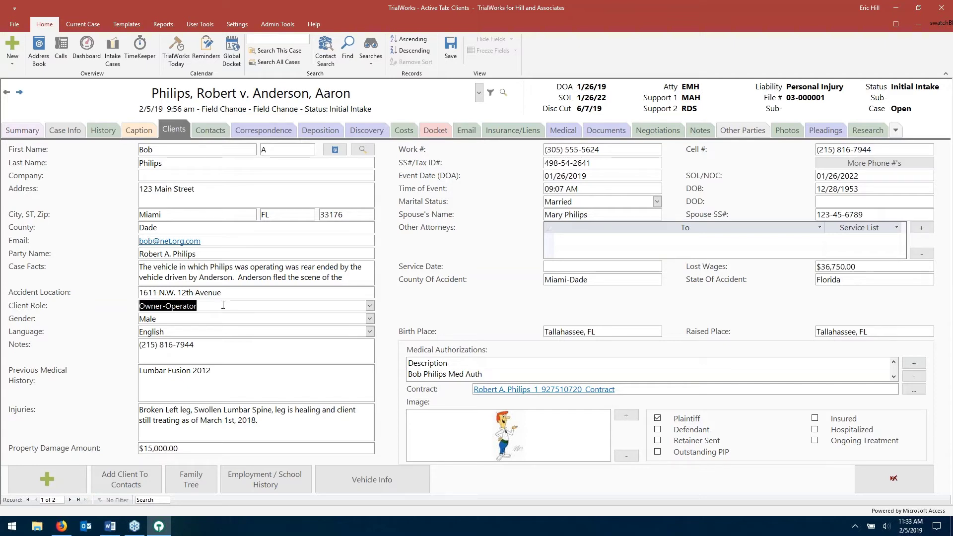
right_click(320, 307)
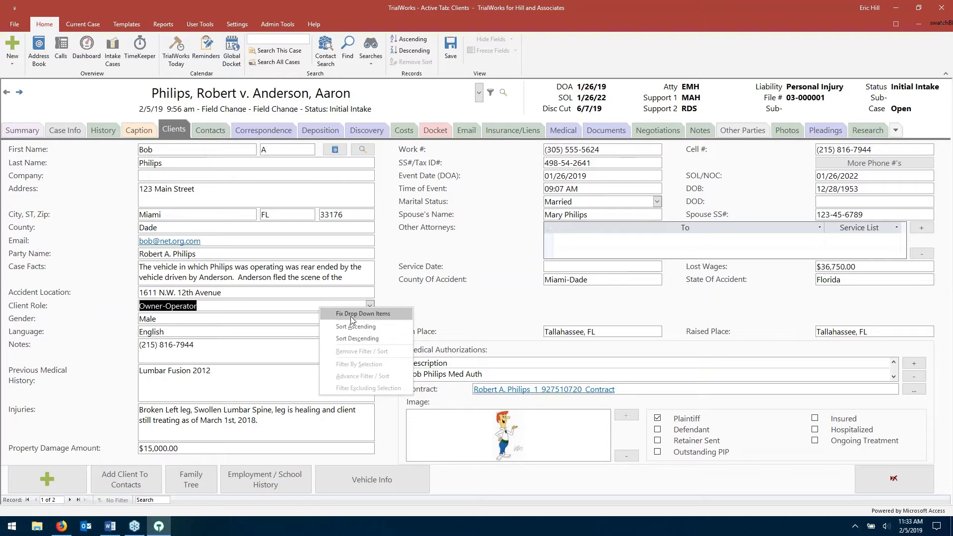
left_click(283, 312)
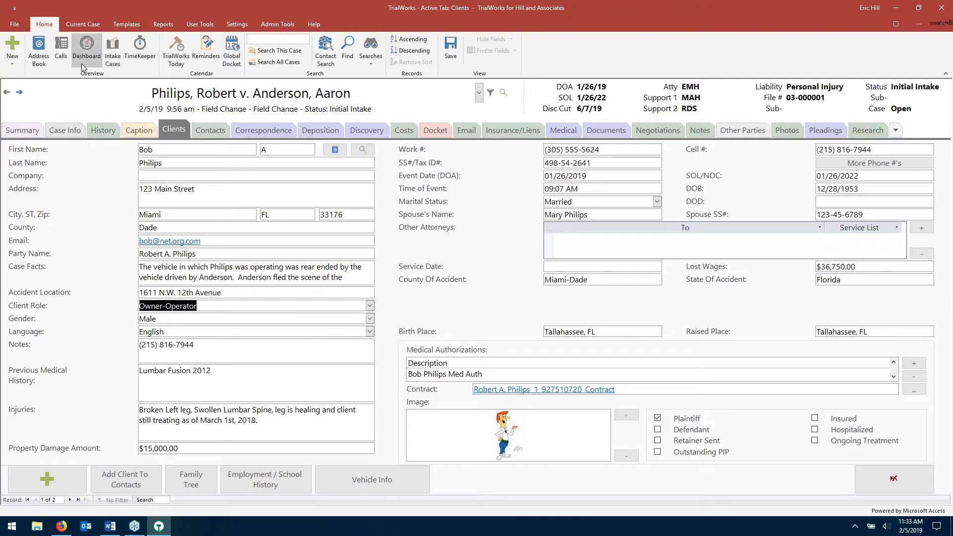
Switch to Firefox, examine the web intake form from General Info to Statute details, and return to TrialWorks
left_click(117, 68)
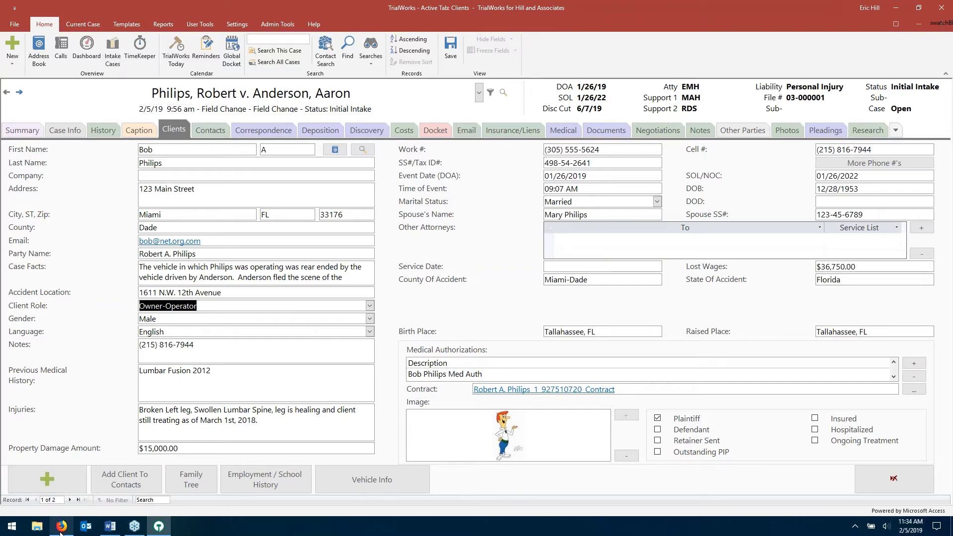
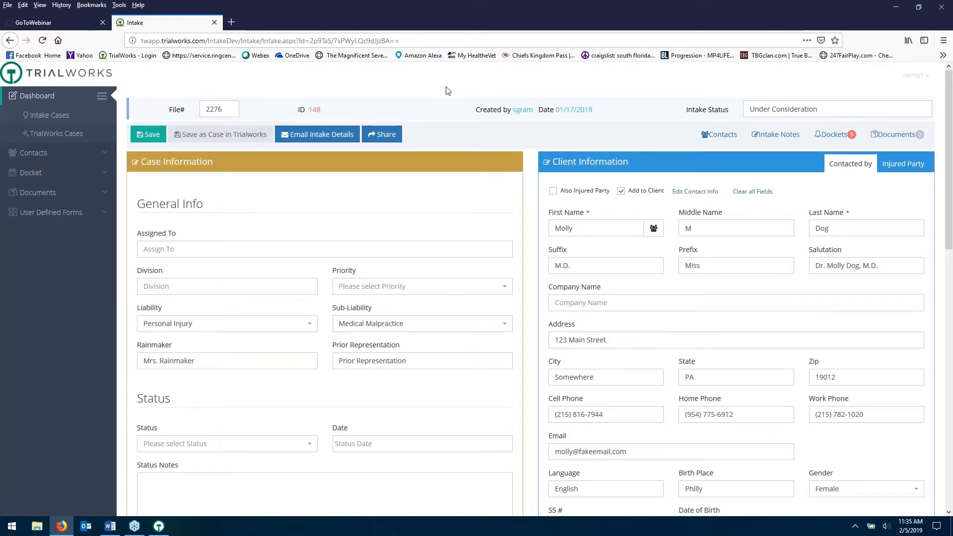
scroll(447, 91, "down", 5)
scroll(410, 234, "down", 7)
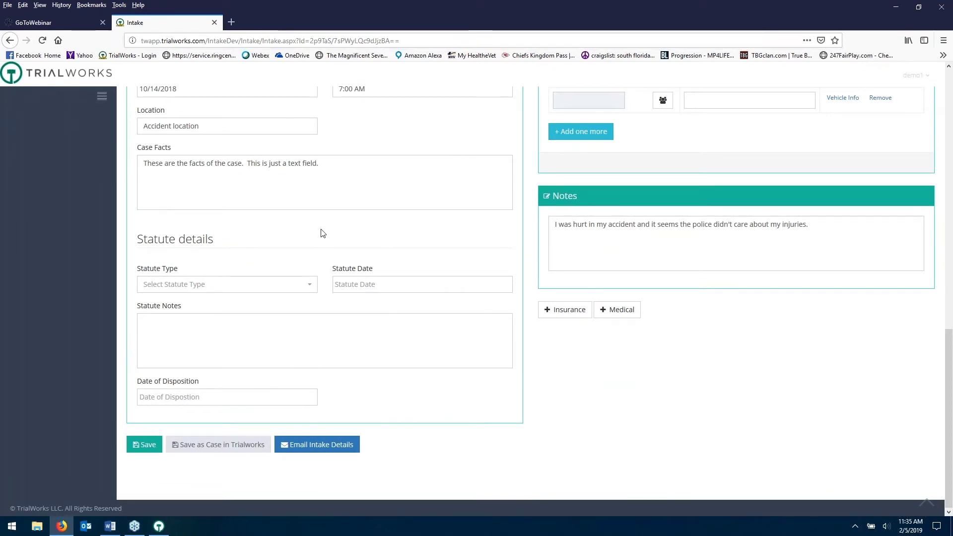
scroll(347, 213, "up", 10)
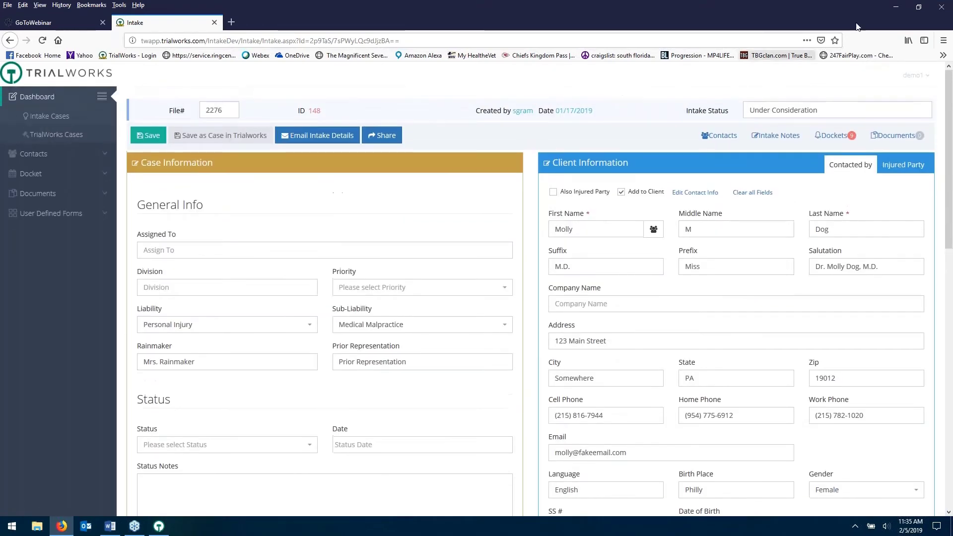
left_click(897, 7)
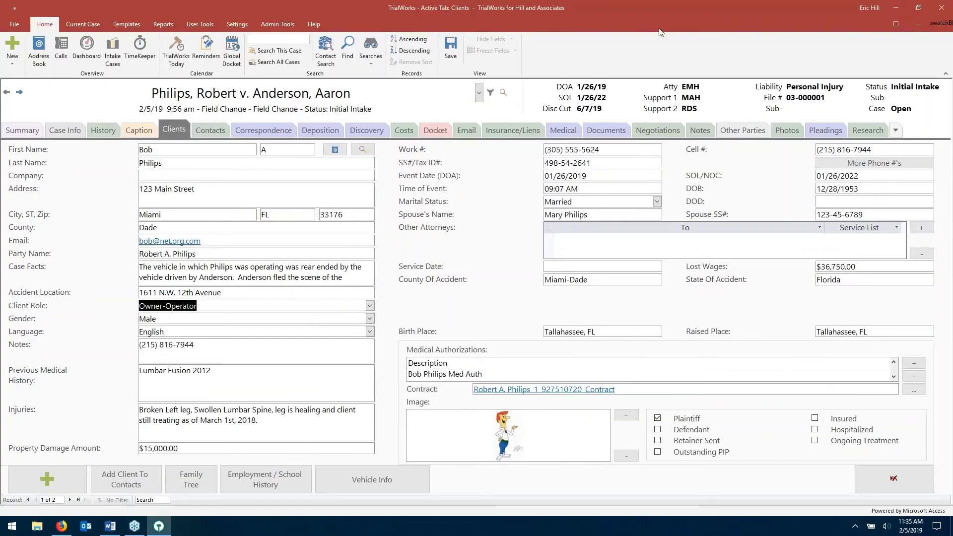
Open the form definition of the Traffic Infractions form from the User Defined Forms Manager
left_click(329, 204)
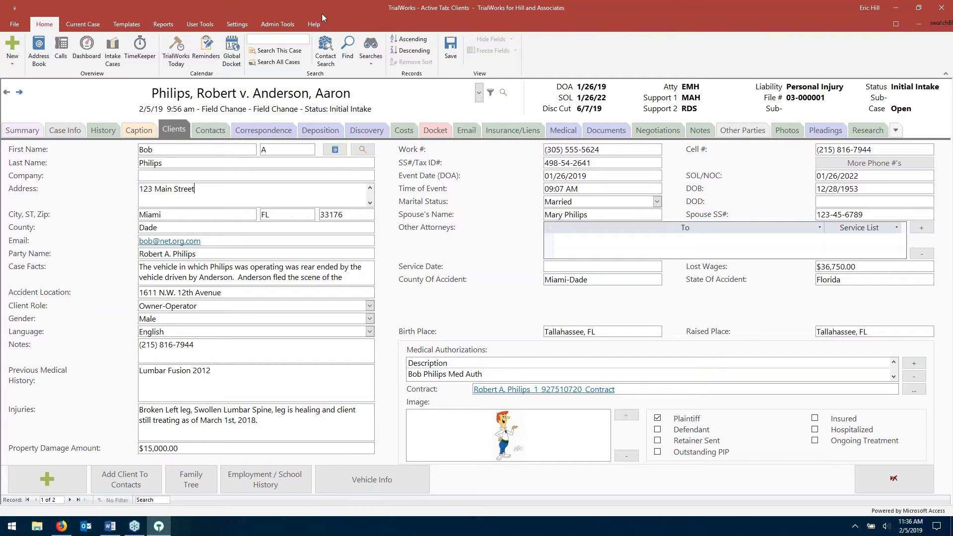
left_click(236, 25)
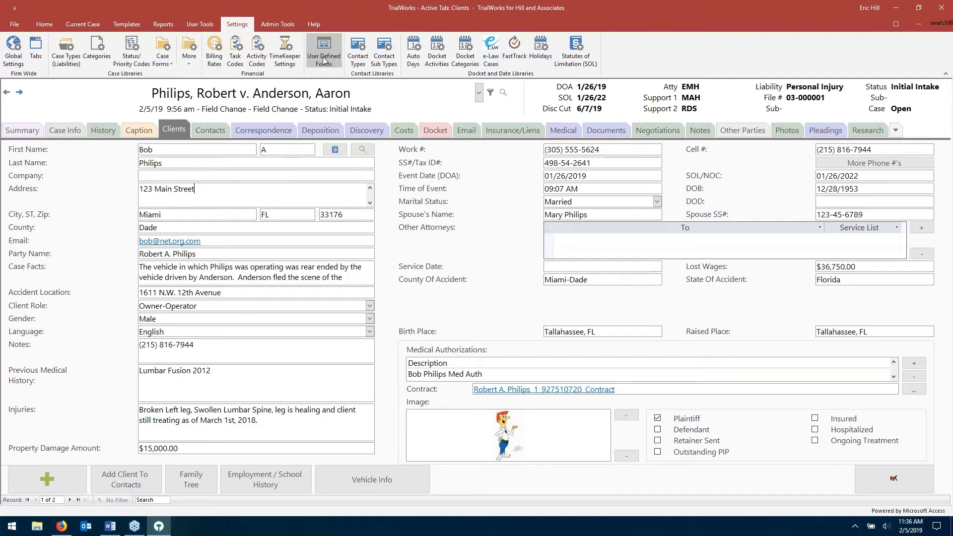
left_click(323, 60)
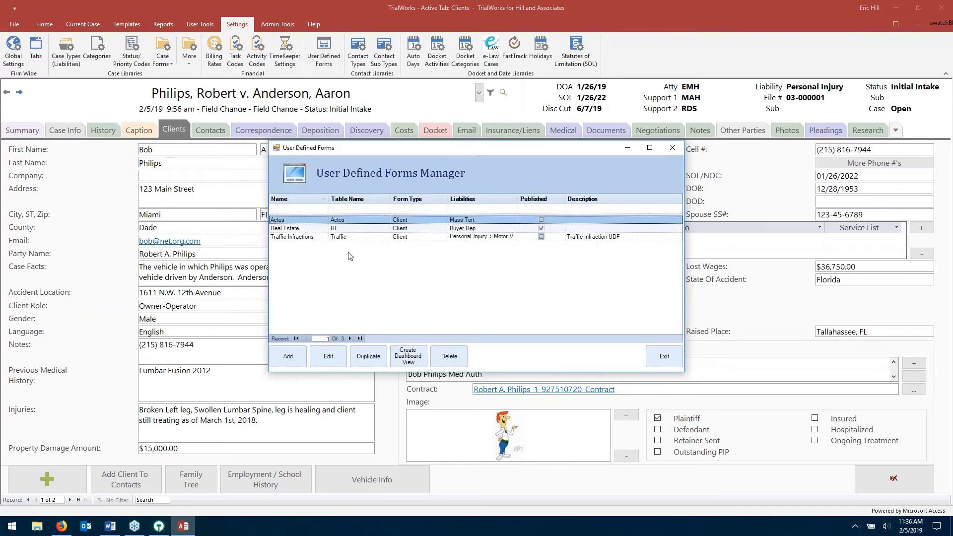
left_click(318, 238)
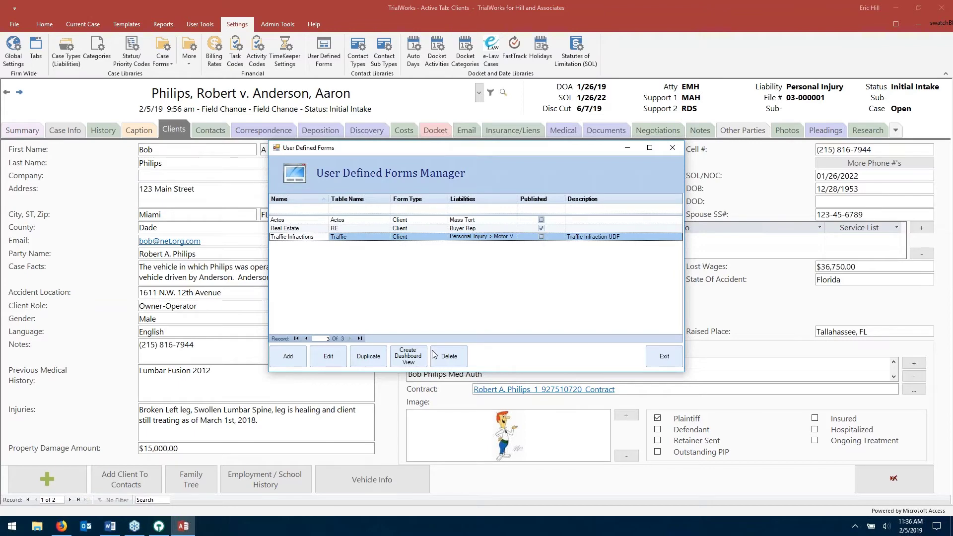
double_click(324, 239)
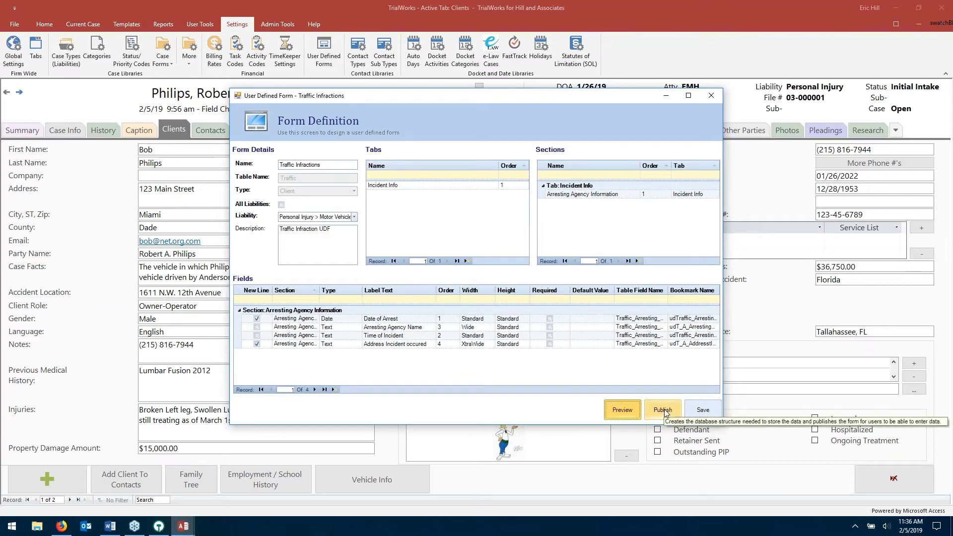
Preview the Traffic Infractions form, and close its definition and the forms manager without saving
left_click(622, 412)
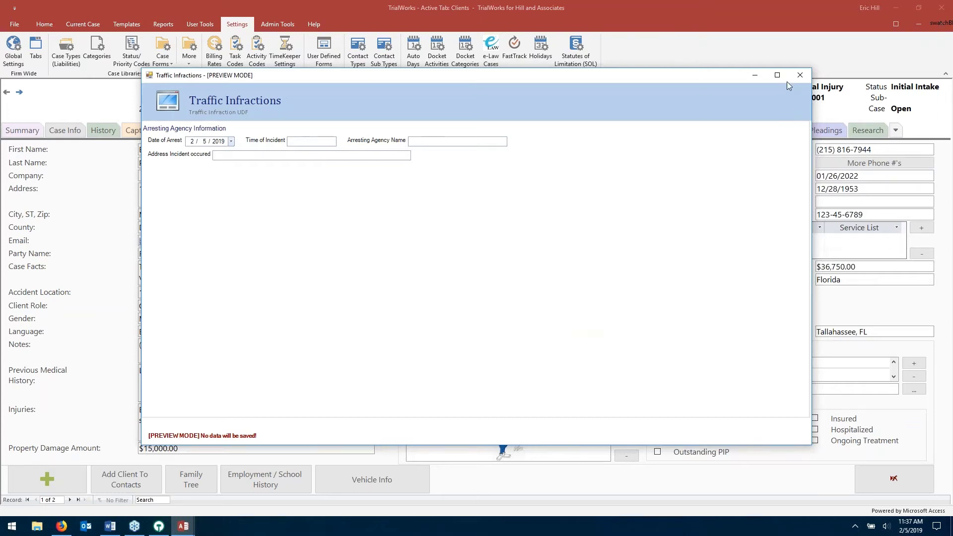
left_click(799, 76)
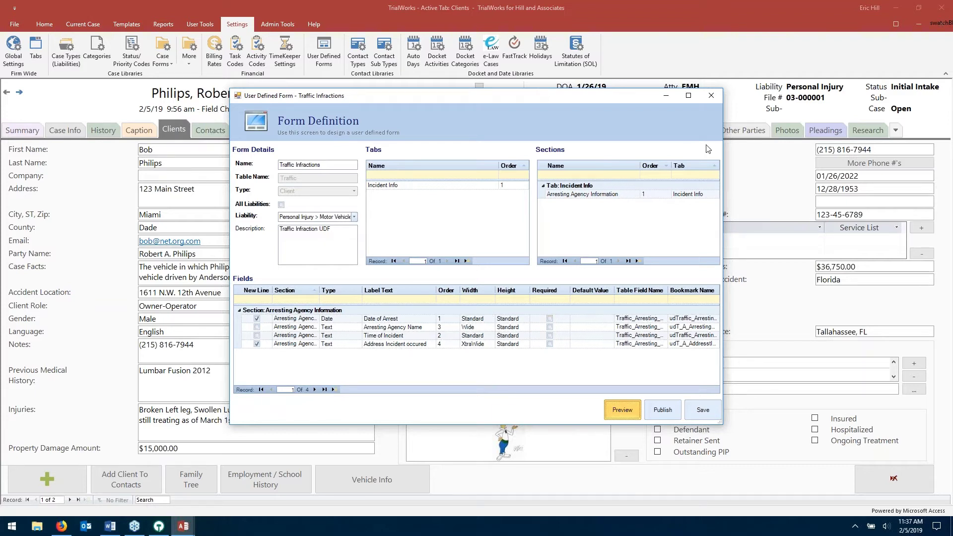
left_click(711, 96)
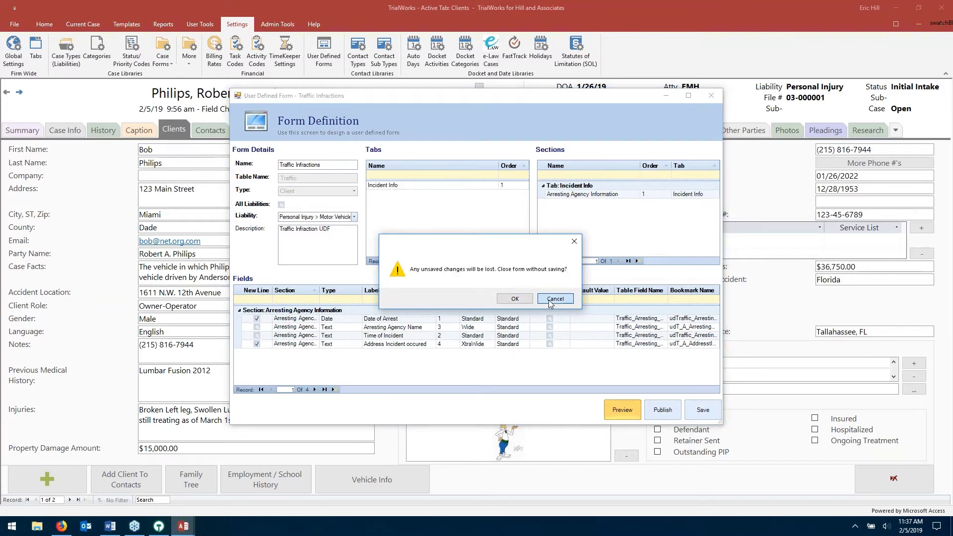
left_click(549, 299)
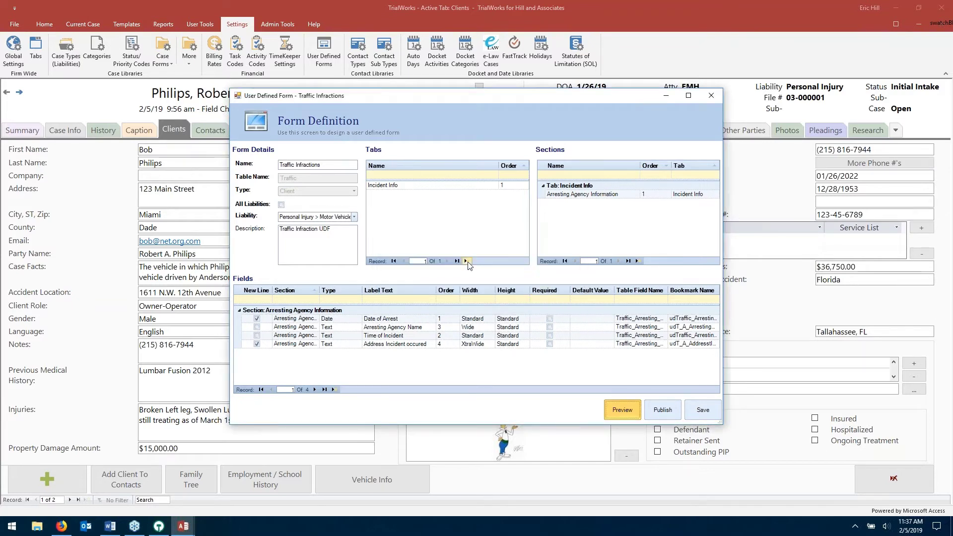
left_click(711, 96)
left_click(514, 298)
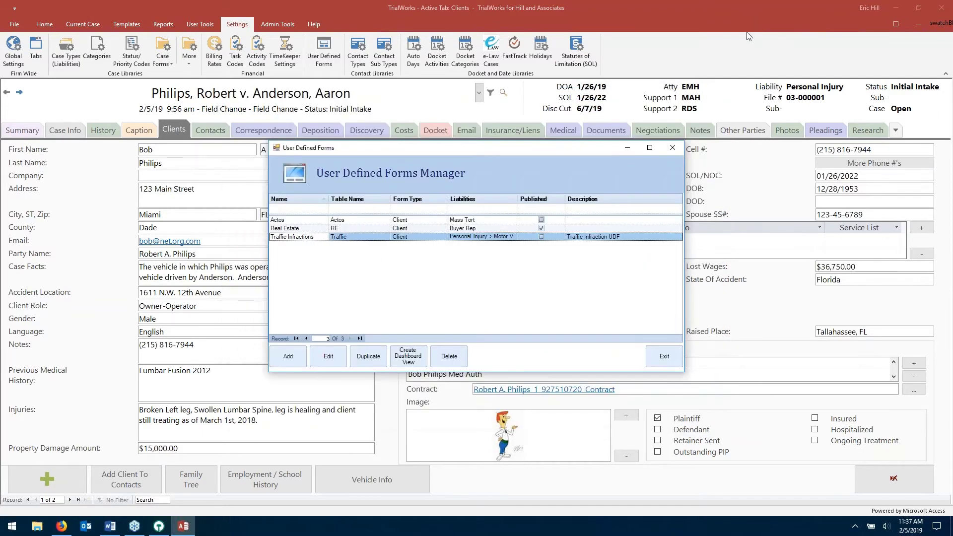
left_click(676, 150)
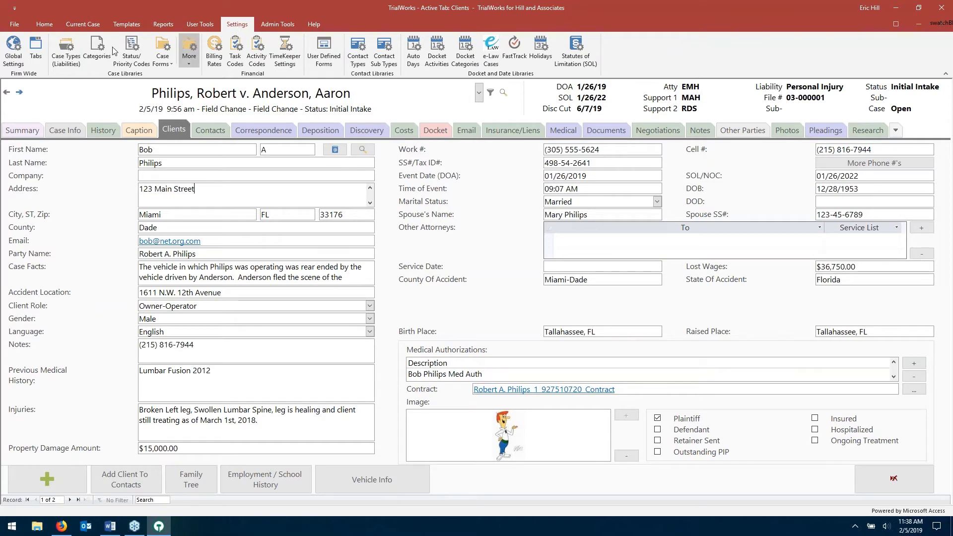
View the alternative names for the Photos and Documents tabs in the all-cases Main Office tab settings, keeping the current names, and close them
left_click(42, 53)
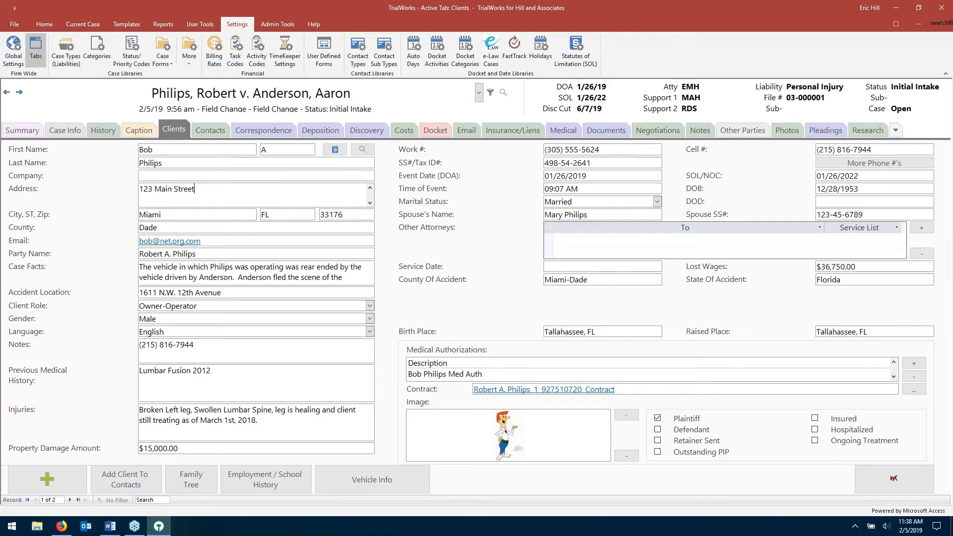
double_click(388, 153)
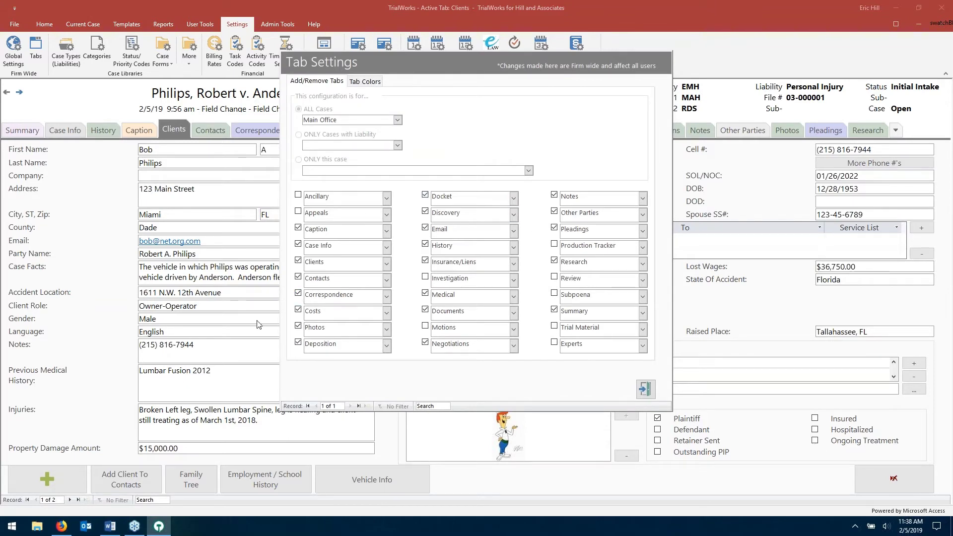
left_click(386, 329)
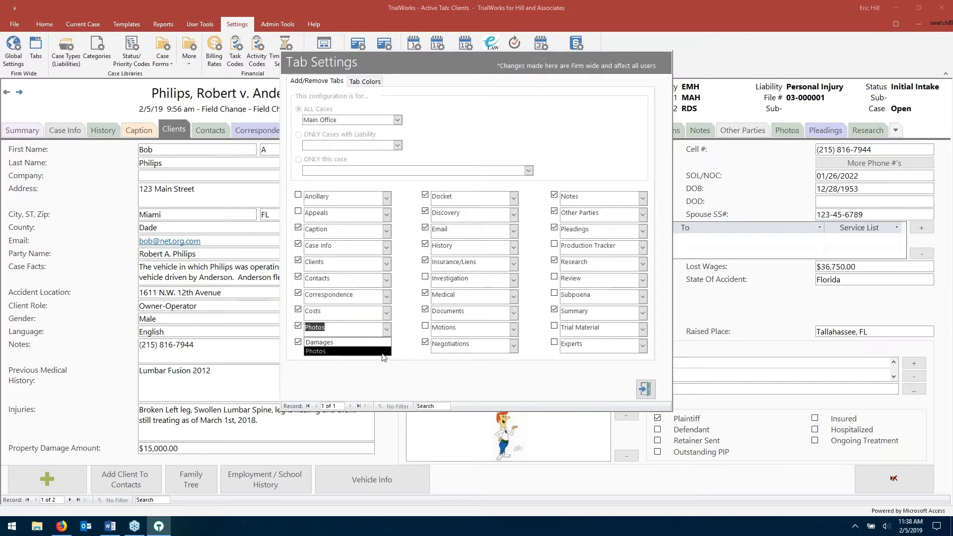
left_click(383, 354)
left_click(513, 312)
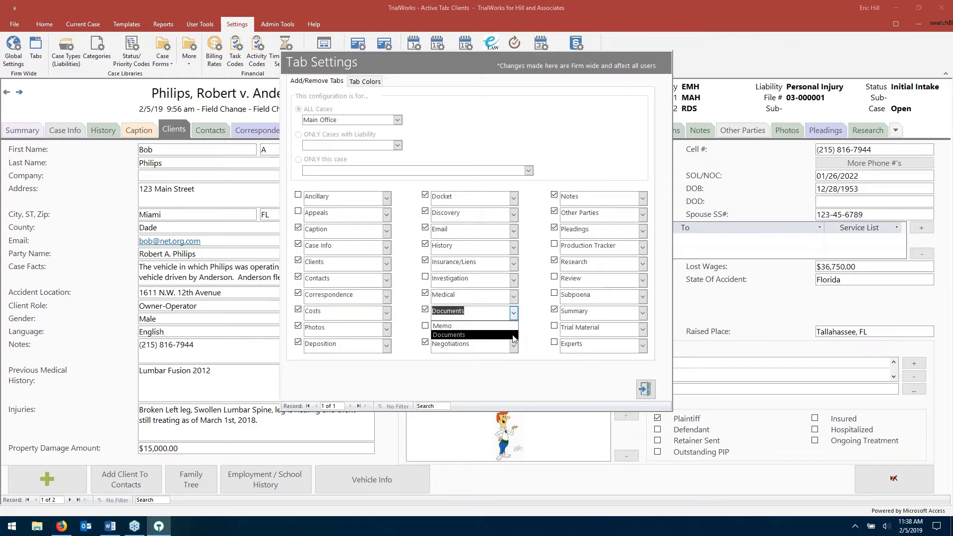
left_click(513, 336)
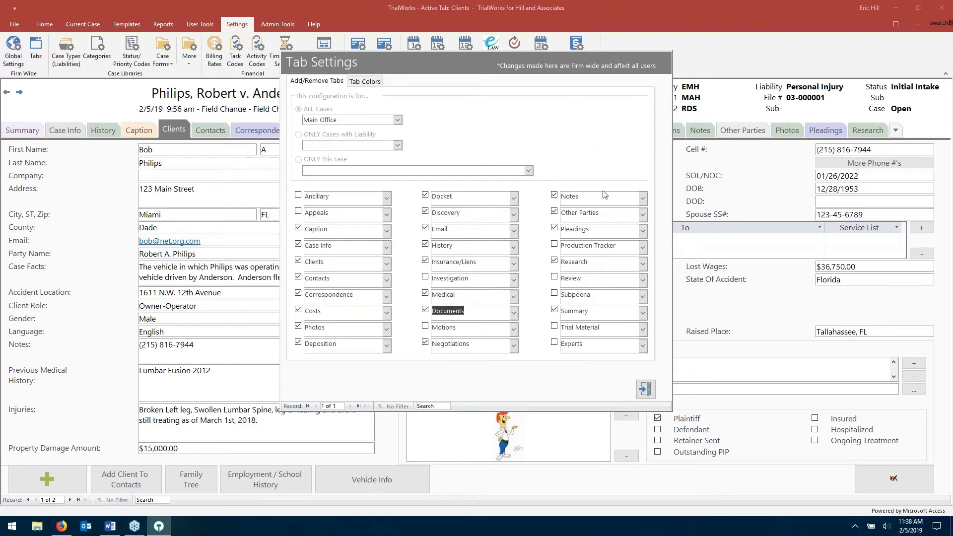
left_click(645, 389)
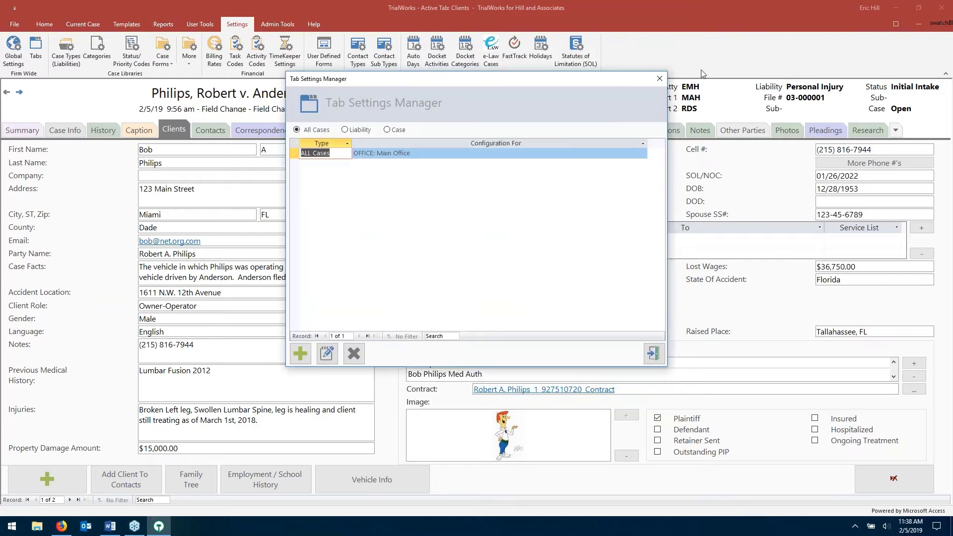
left_click(659, 78)
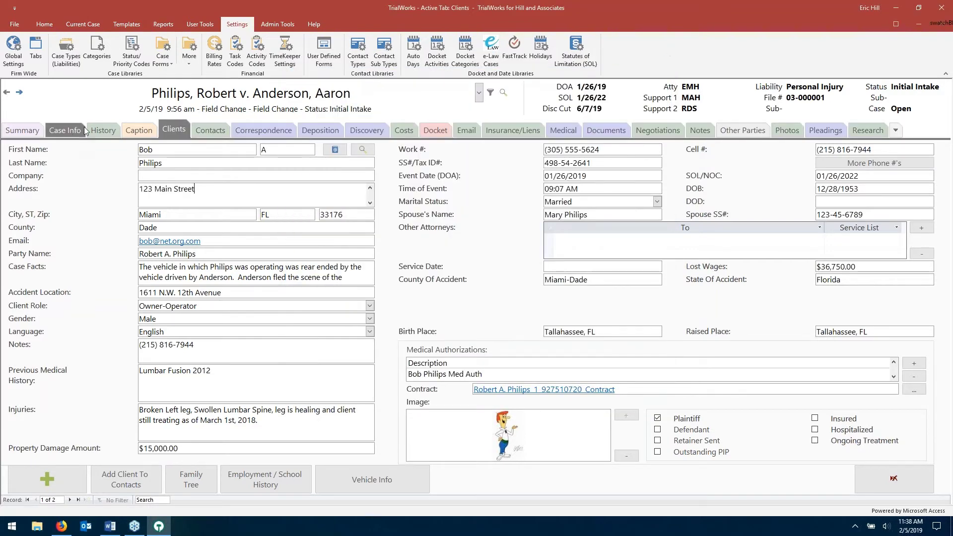
Try including the Trial Material tab in the all-cases tab settings, turn it back off and close the settings
left_click(33, 49)
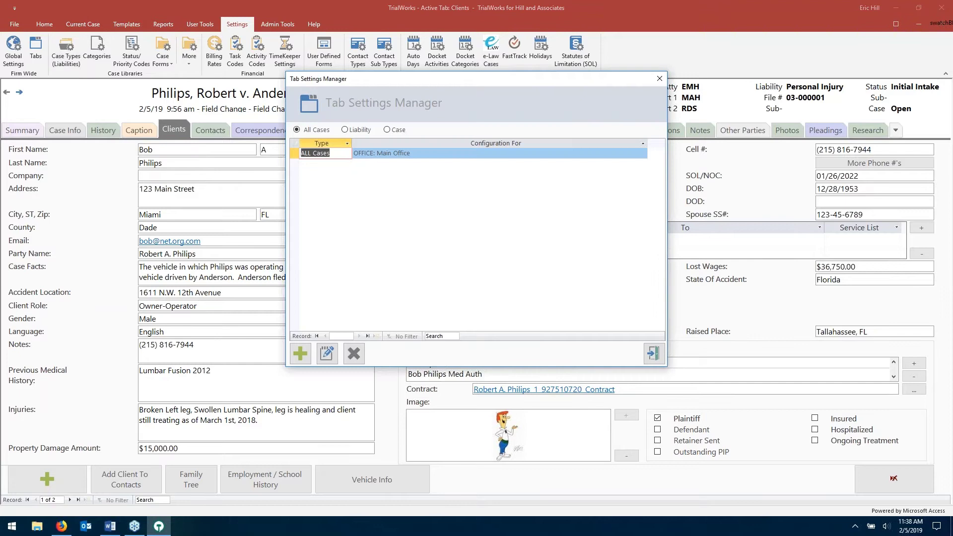
double_click(337, 154)
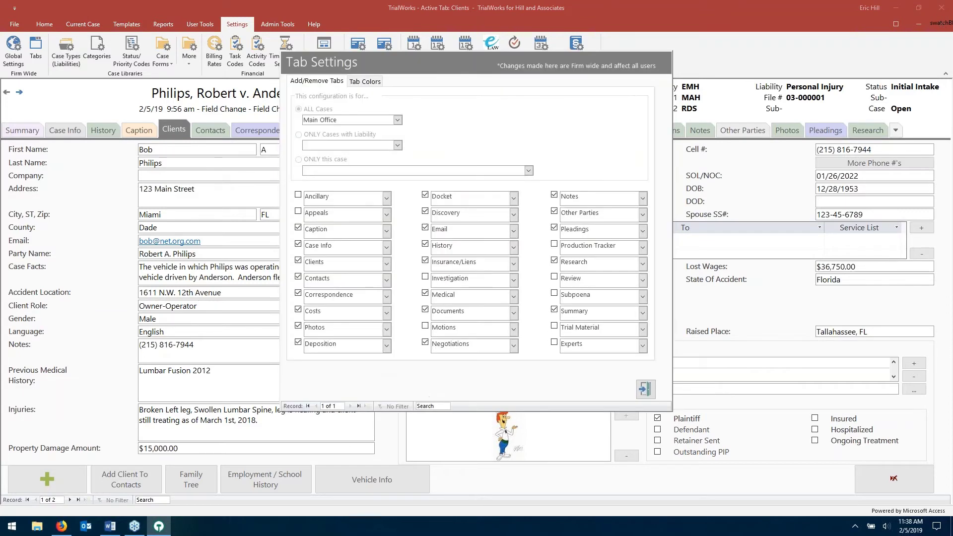
left_click(554, 327)
left_click(554, 326)
left_click(645, 391)
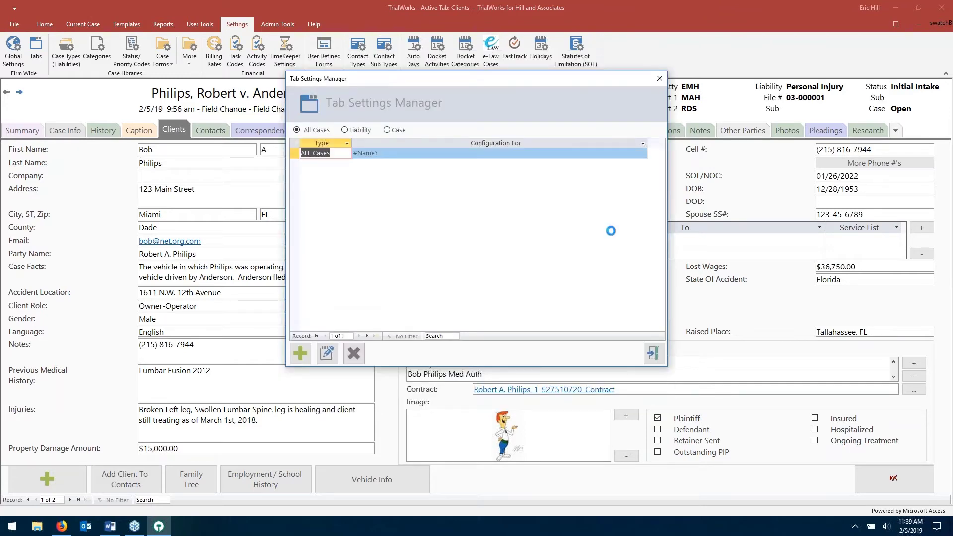
left_click(653, 356)
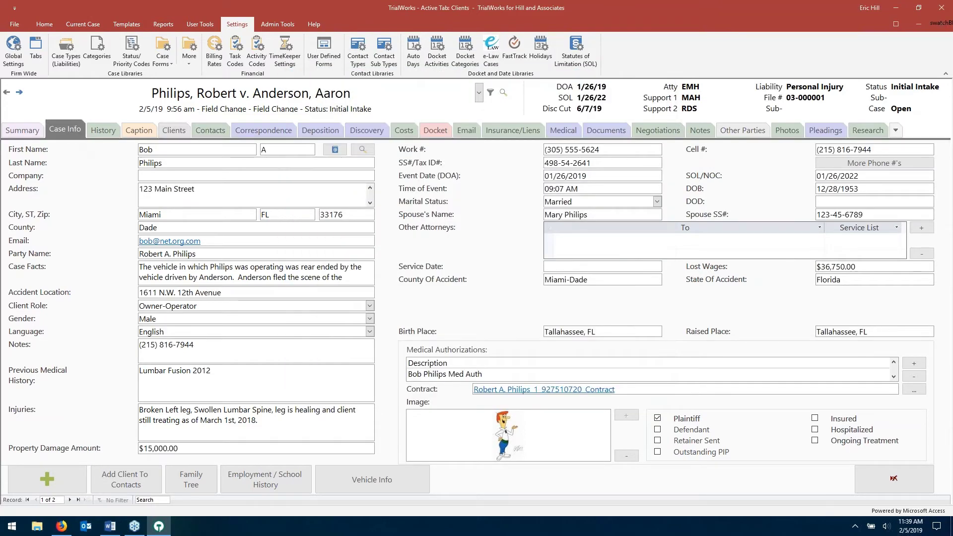
Enable Trial Material and Appeals in the case's Case Info and reload the case to update its tabs
left_click(739, 430)
left_click(626, 445)
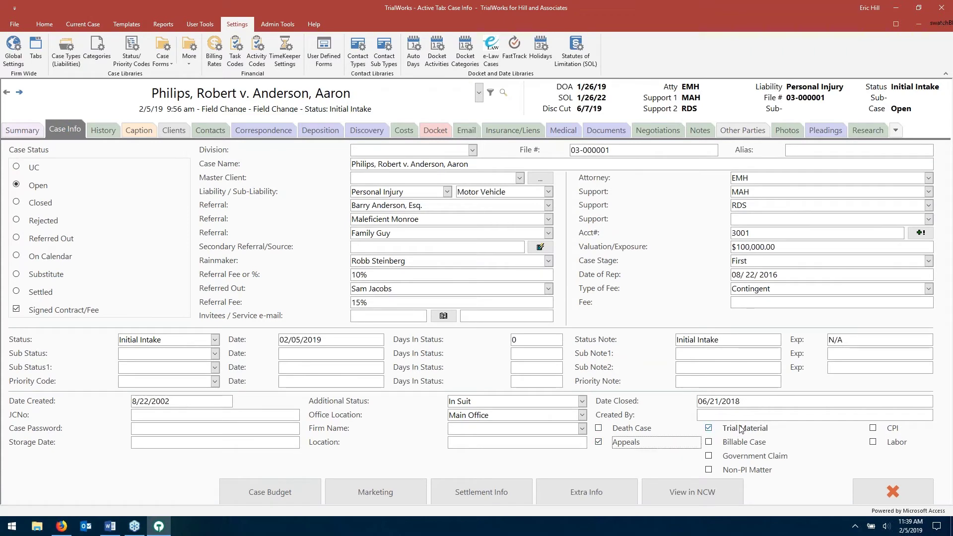
left_click(200, 24)
left_click(156, 50)
left_click(472, 300)
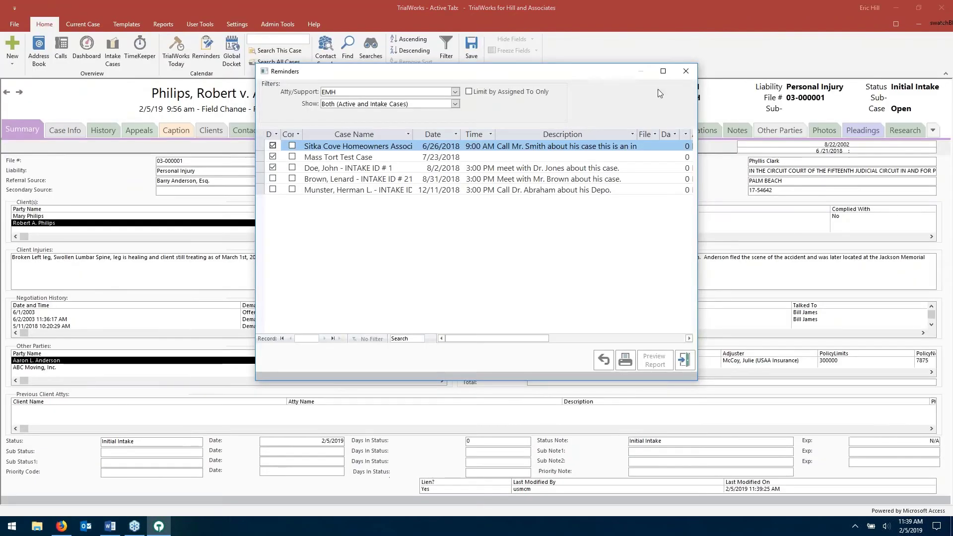
Show the case's Appeals and Trial Material tabs and view the list of further available tabs
left_click(139, 130)
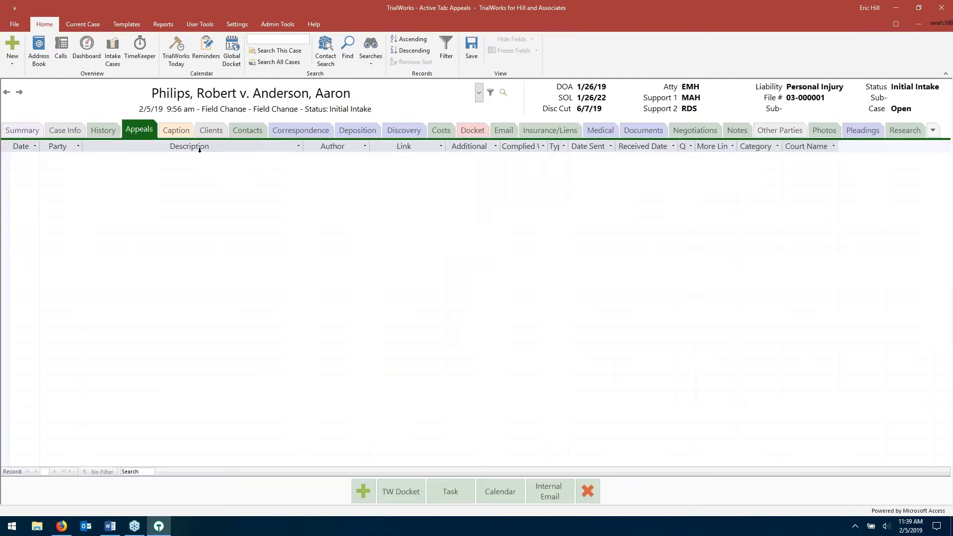
left_click(931, 131)
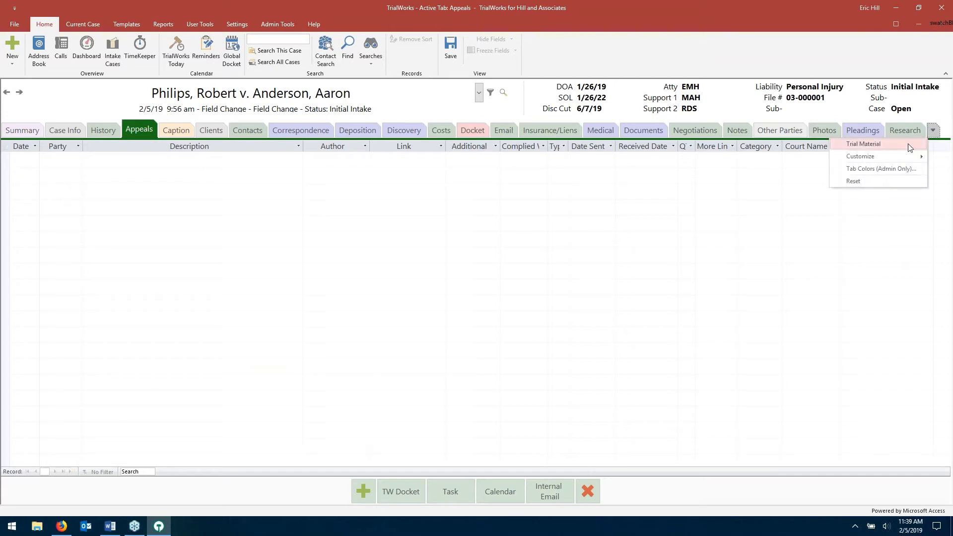
left_click(909, 146)
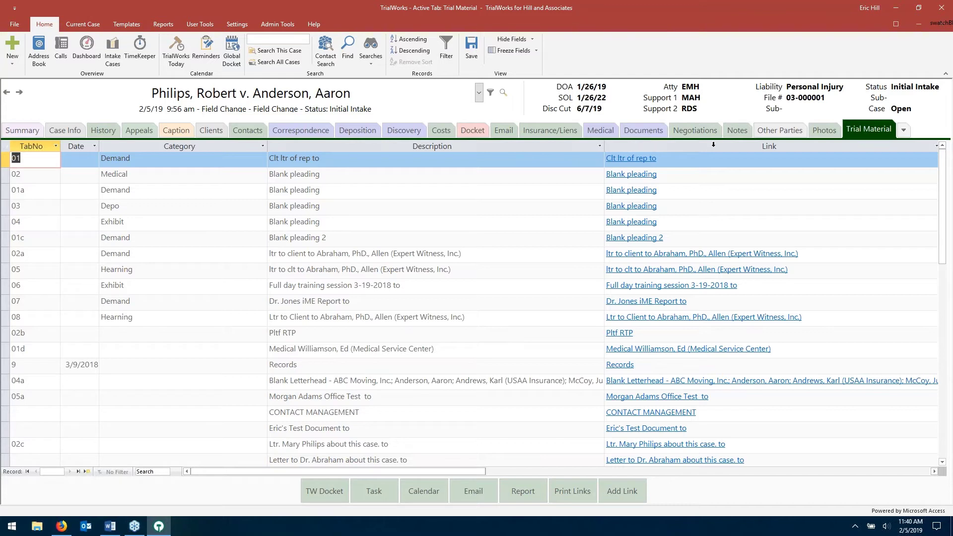
left_click(903, 130)
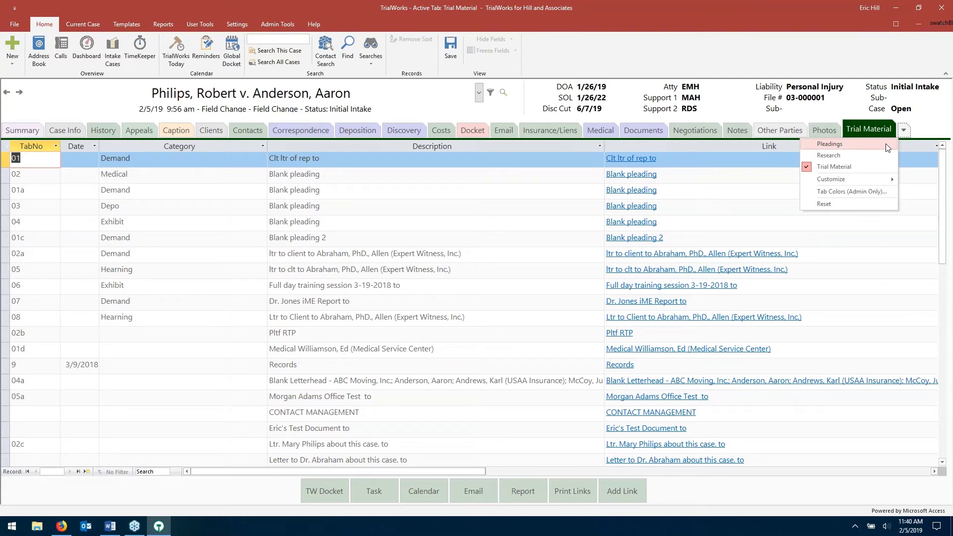
left_click(496, 165)
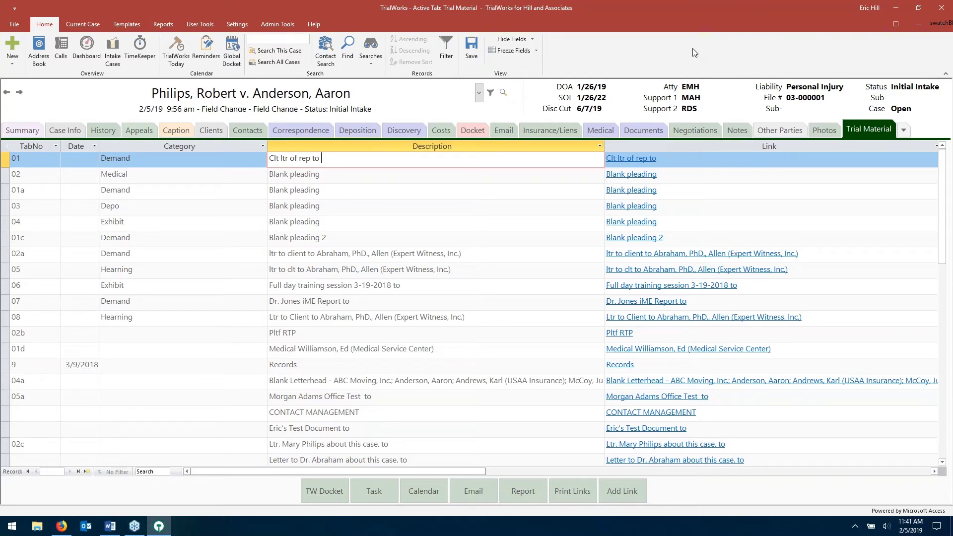
Disable Trial Material and Appeals for the case in its Case Info
left_click(66, 130)
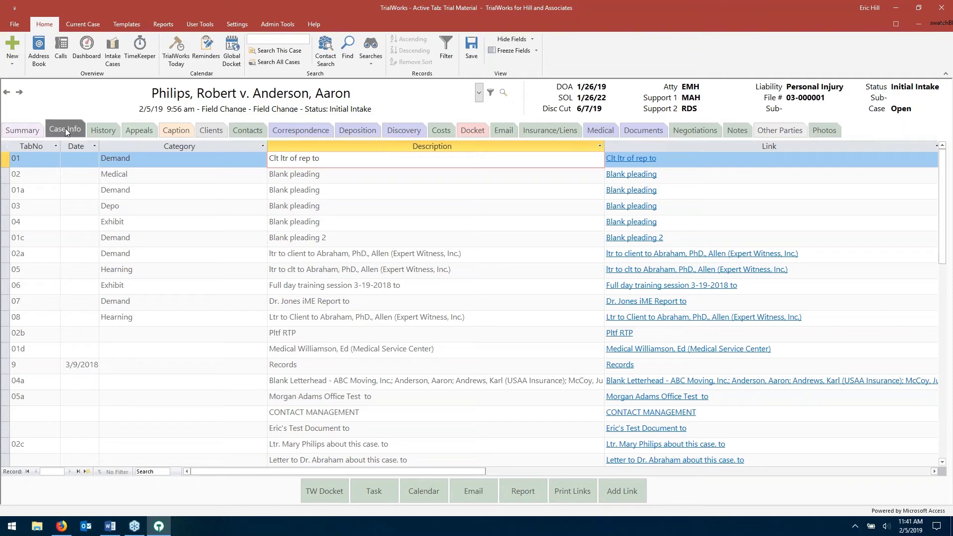
left_click(709, 428)
left_click(598, 442)
left_click(103, 130)
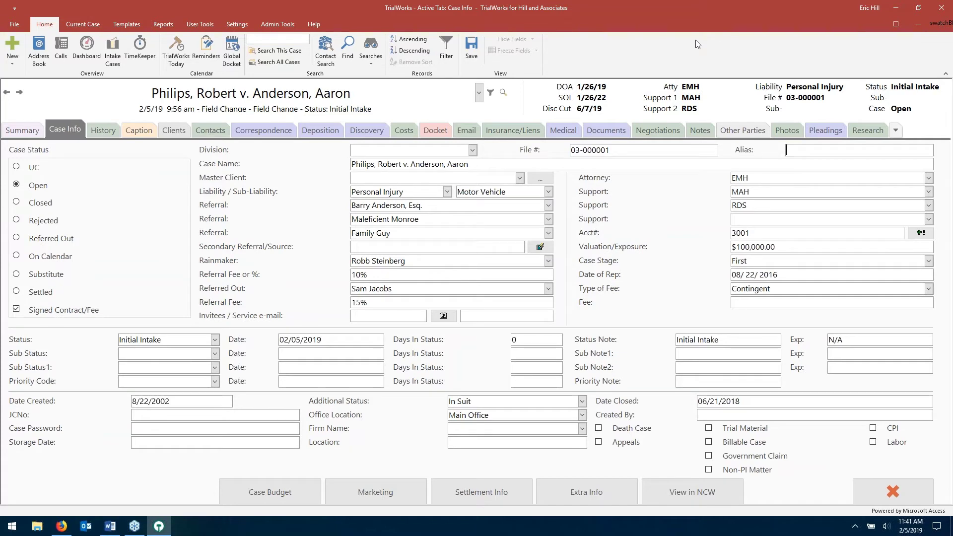
Open the Intake Cases Manager and examine its Created In TW, Created By, Status, Liability and Assigned To filters without applying any
left_click(113, 46)
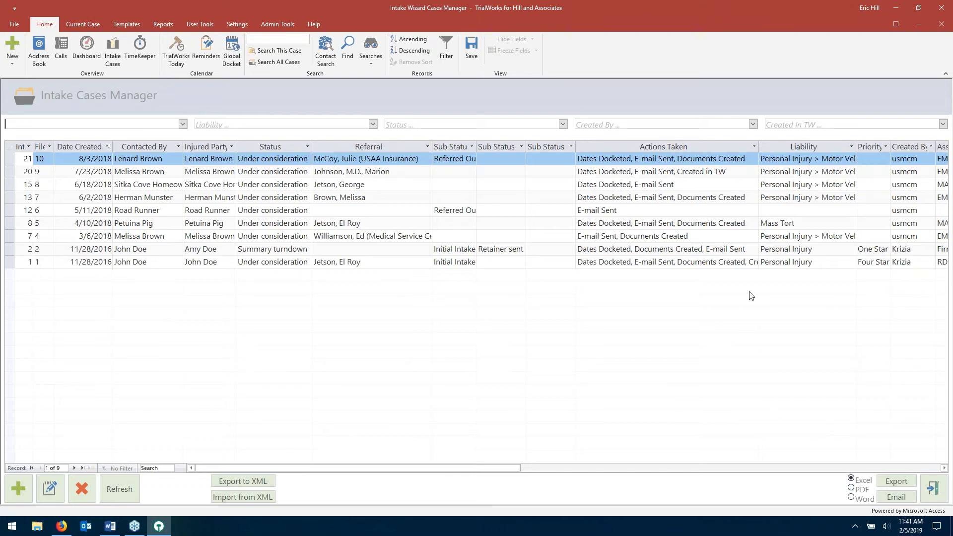
left_click(867, 124)
left_click(753, 124)
left_click(752, 124)
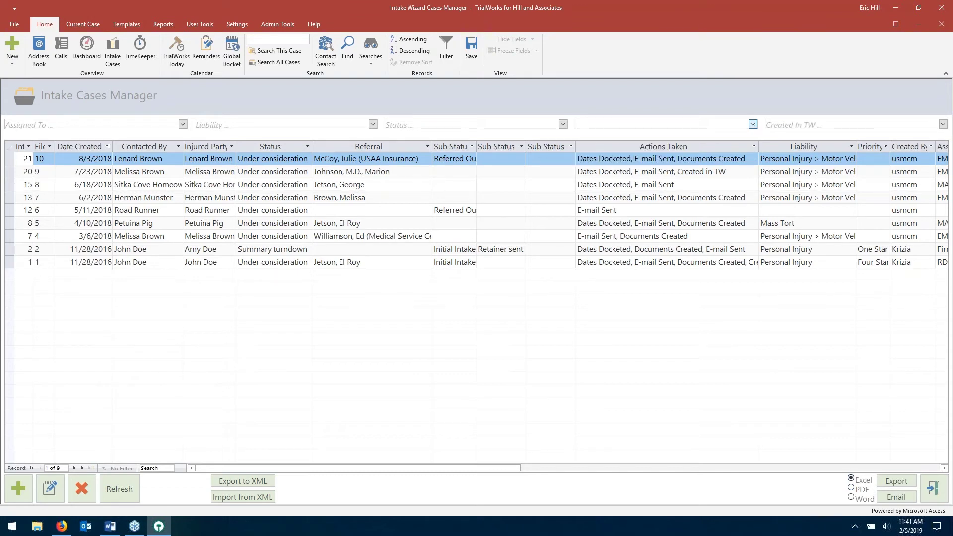
left_click(564, 124)
left_click(563, 123)
left_click(372, 124)
left_click(372, 123)
left_click(183, 123)
left_click(183, 124)
left_click(579, 344)
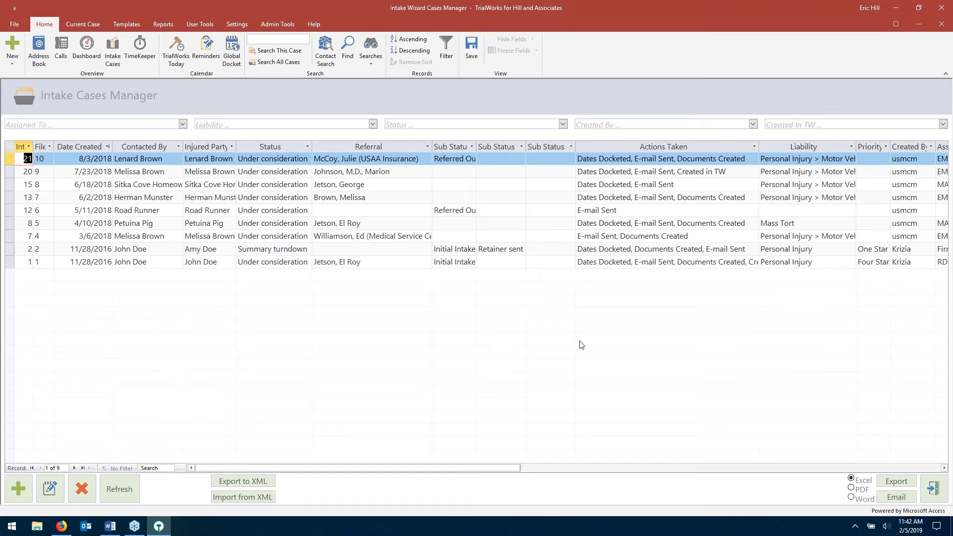
Export the intake cases list to Excel
left_click(896, 480)
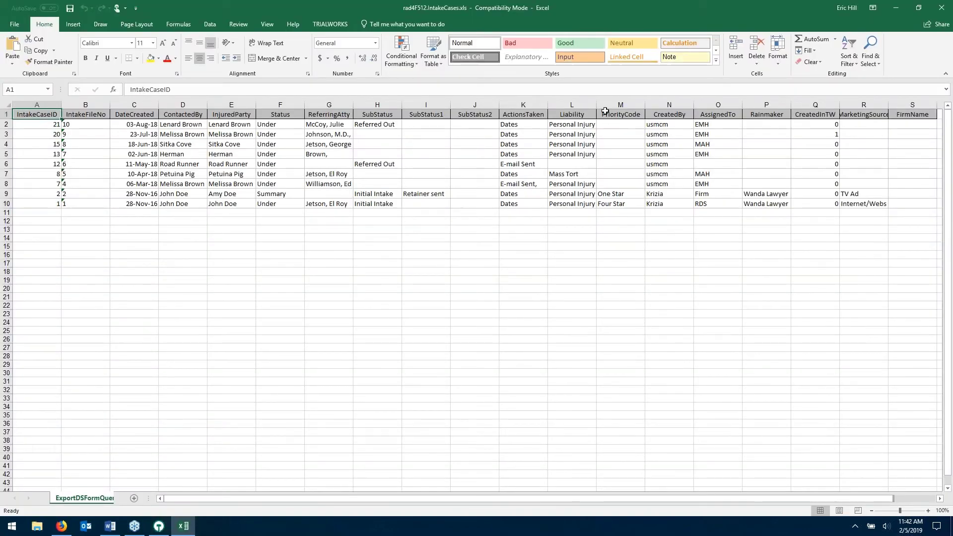
Inspect the Liability column in the exported intake cases workbook and close the workbook
left_click(572, 105)
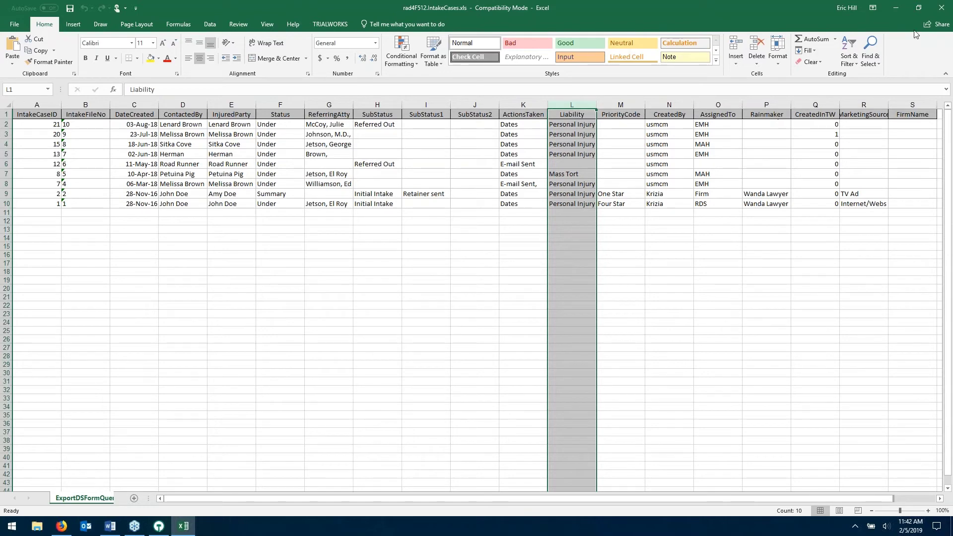
left_click(942, 9)
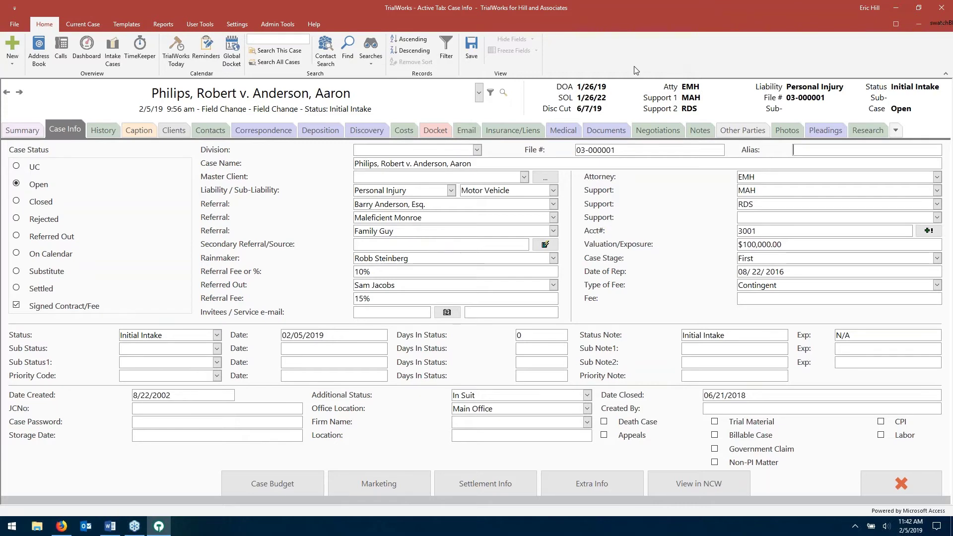
Show the case's emails, open the email search form to view its Subject, Body, From and To criteria, and close it without searching
left_click(468, 132)
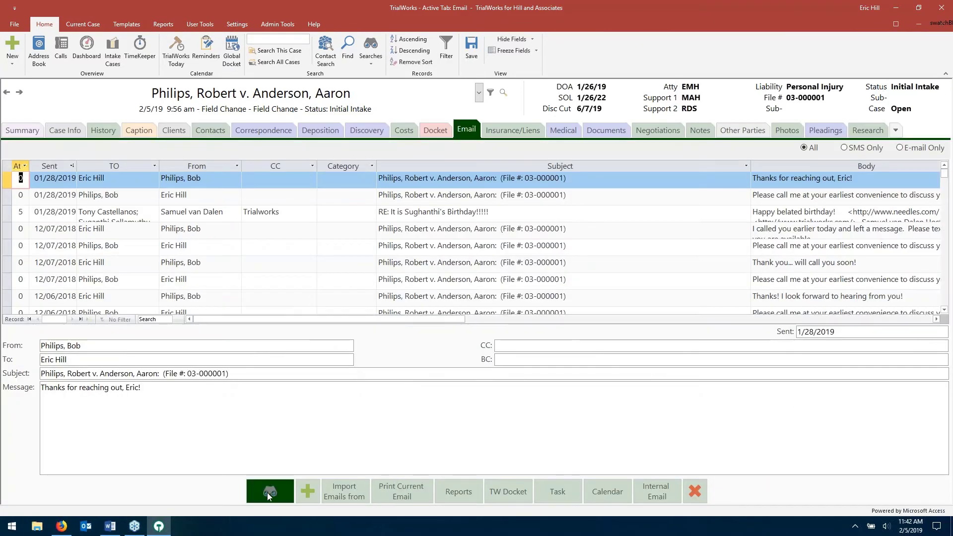
left_click(275, 488)
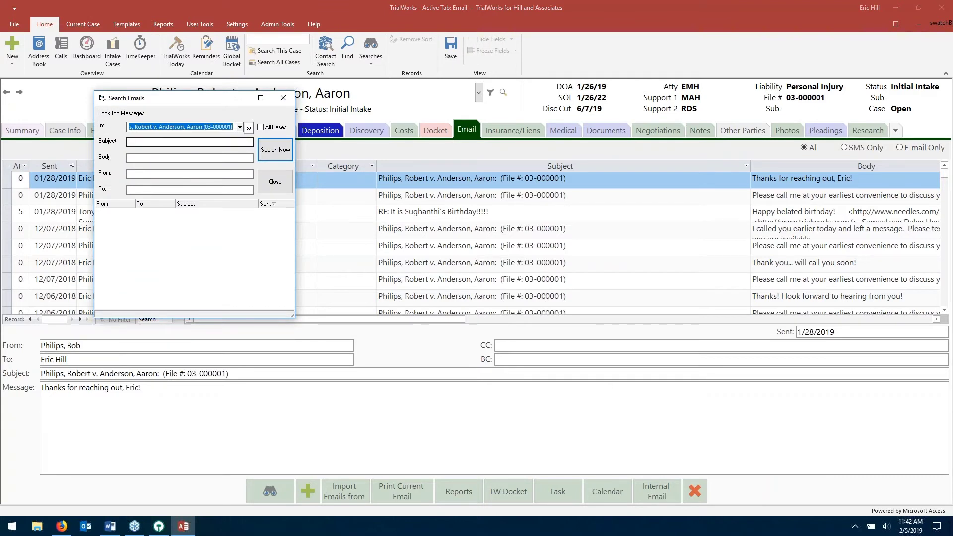
left_click(178, 157)
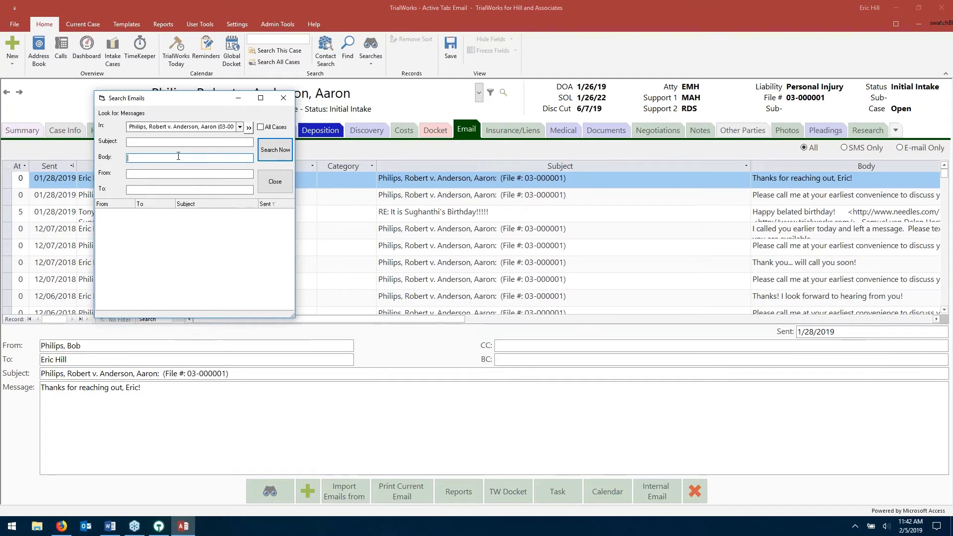
left_click_drag(219, 97, 240, 88)
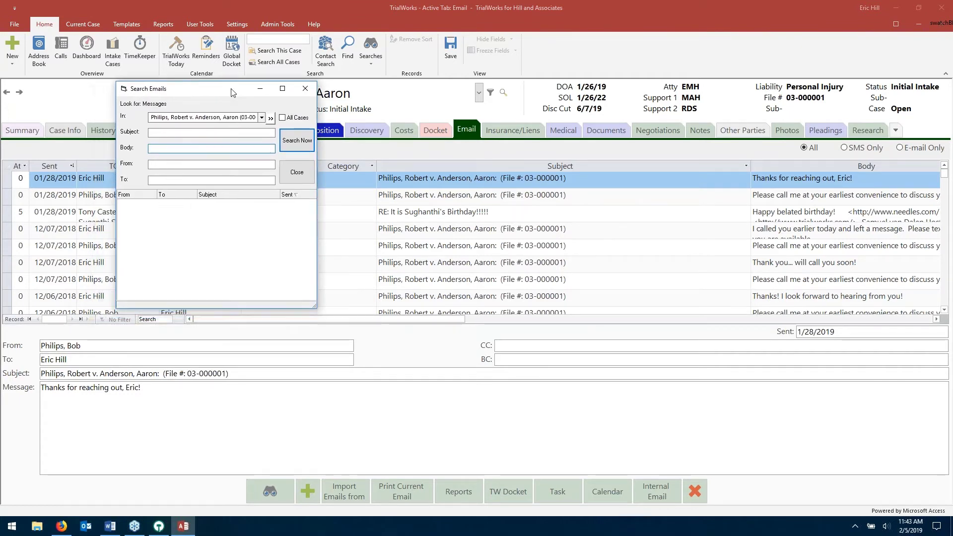
left_click(296, 171)
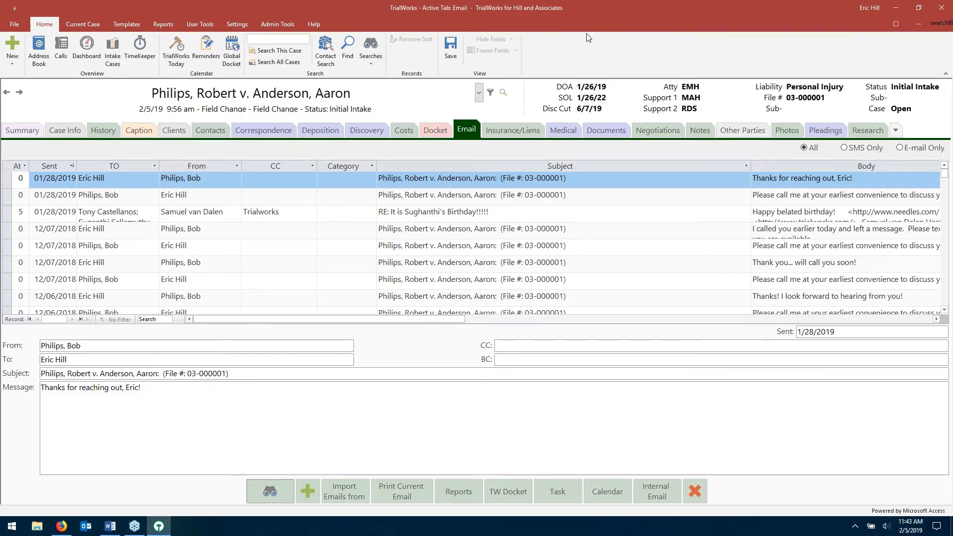
From the case Summary, preview the Case List Summary Report with attorney, liability, rainmaker and case status all set to (ALL), and close it
left_click(22, 131)
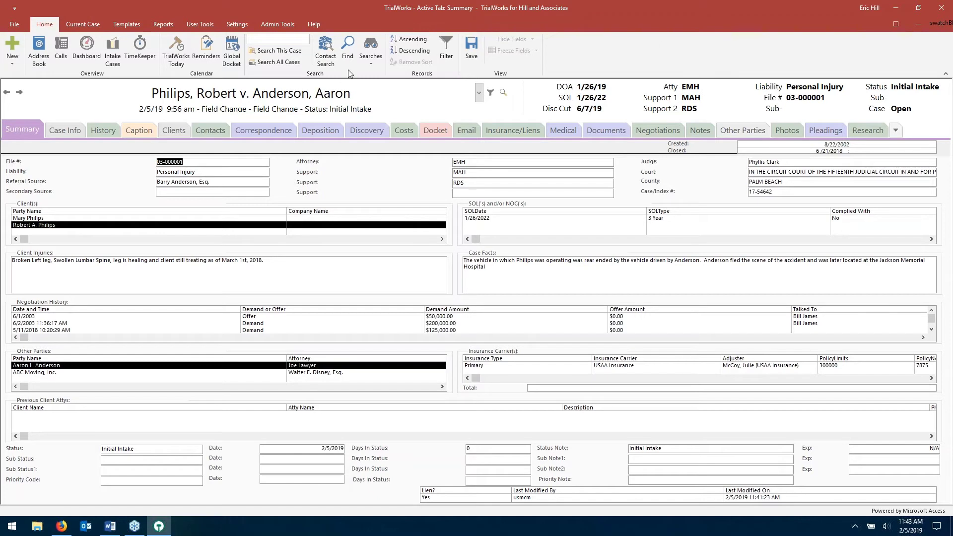
left_click(155, 23)
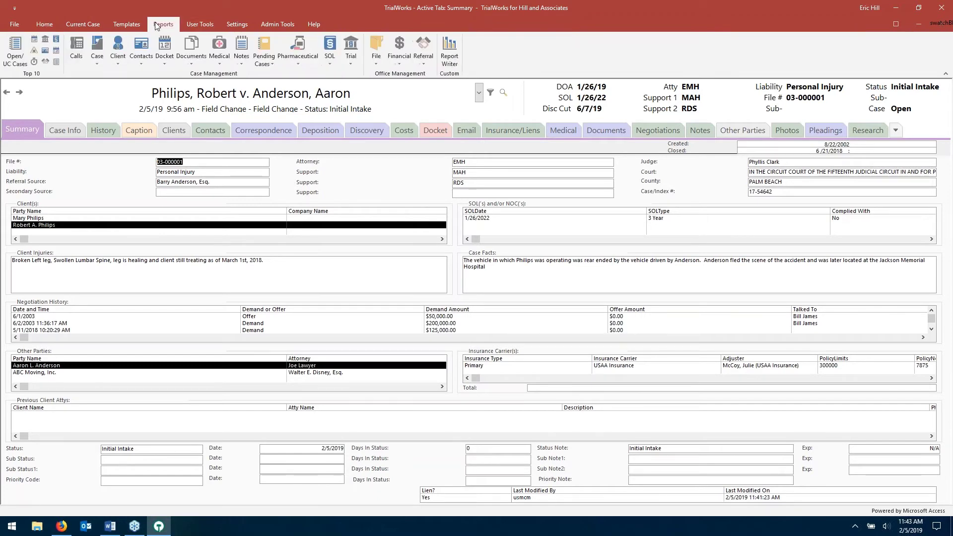
left_click(100, 47)
mouse_move(123, 112)
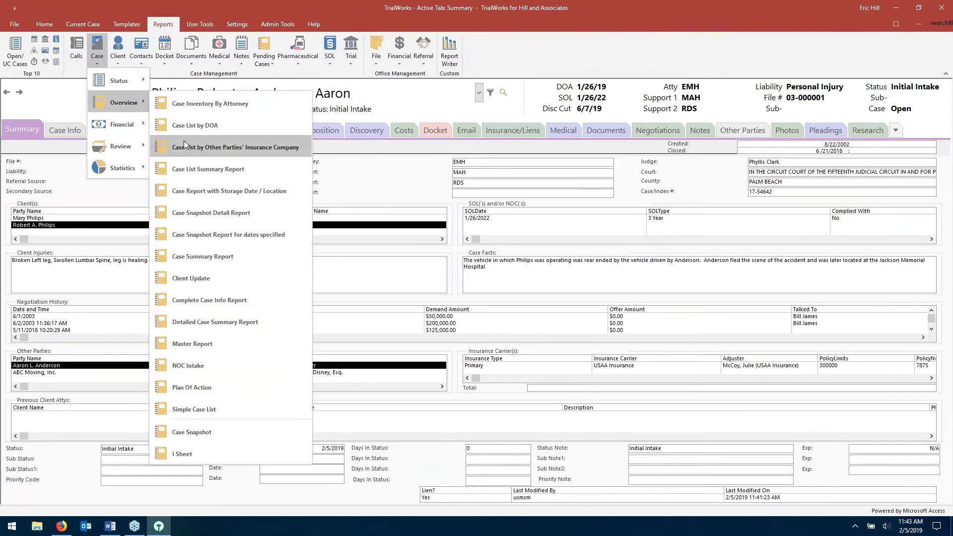
left_click(196, 173)
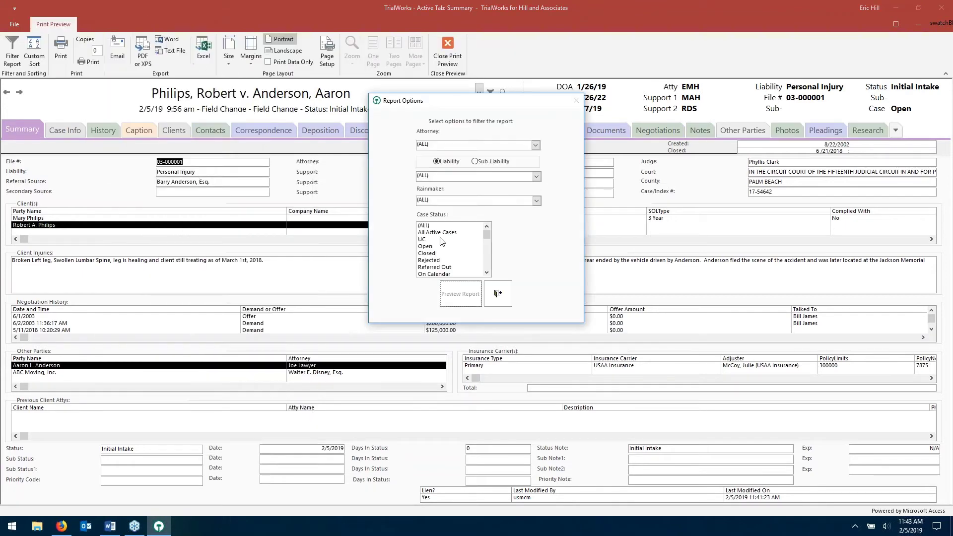
left_click(472, 302)
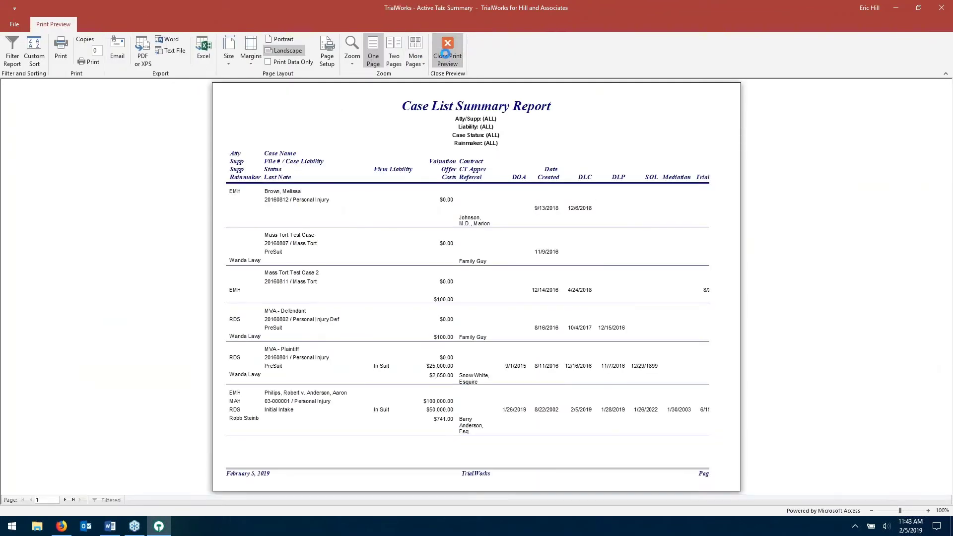
left_click(447, 49)
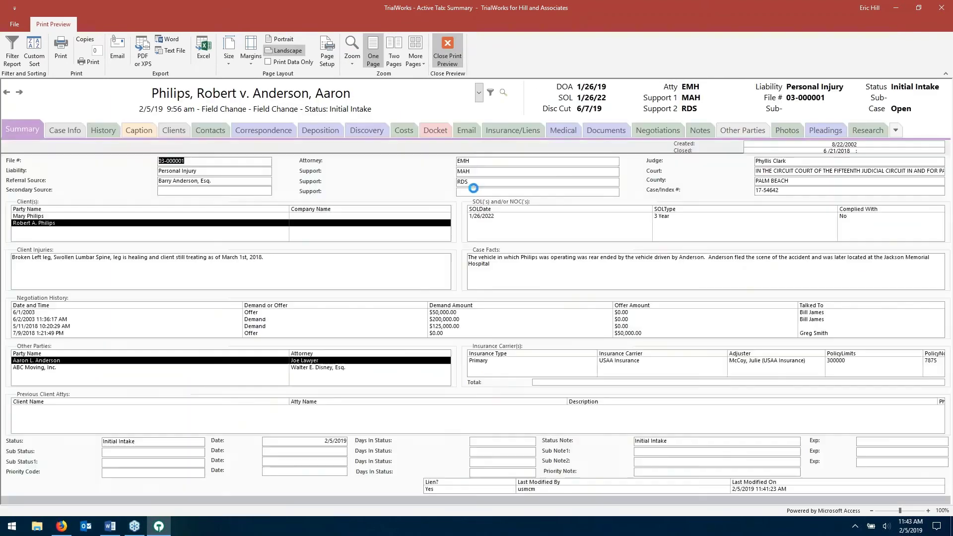
Generate the Case List Summary Report again for all case statuses, examine its layout and close the preview
left_click(96, 49)
mouse_move(118, 103)
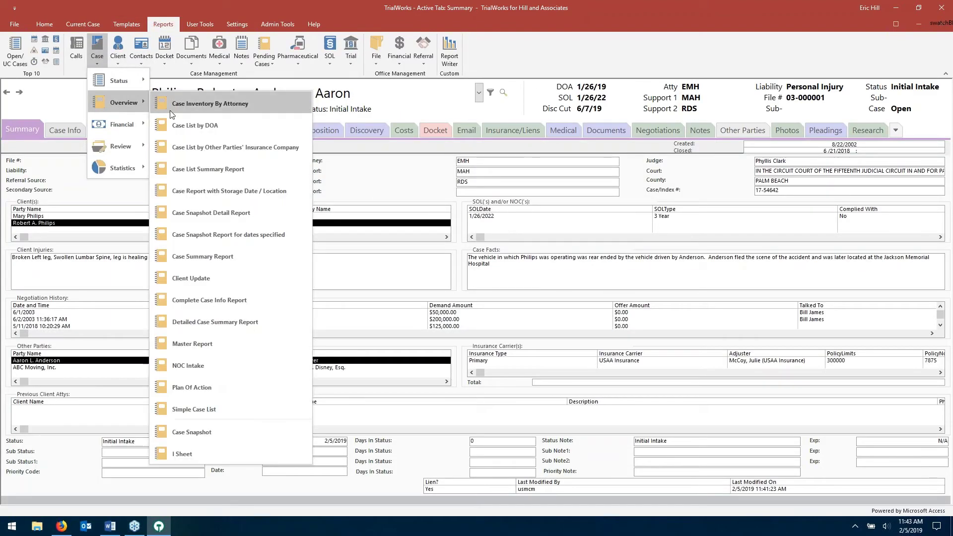
left_click(206, 170)
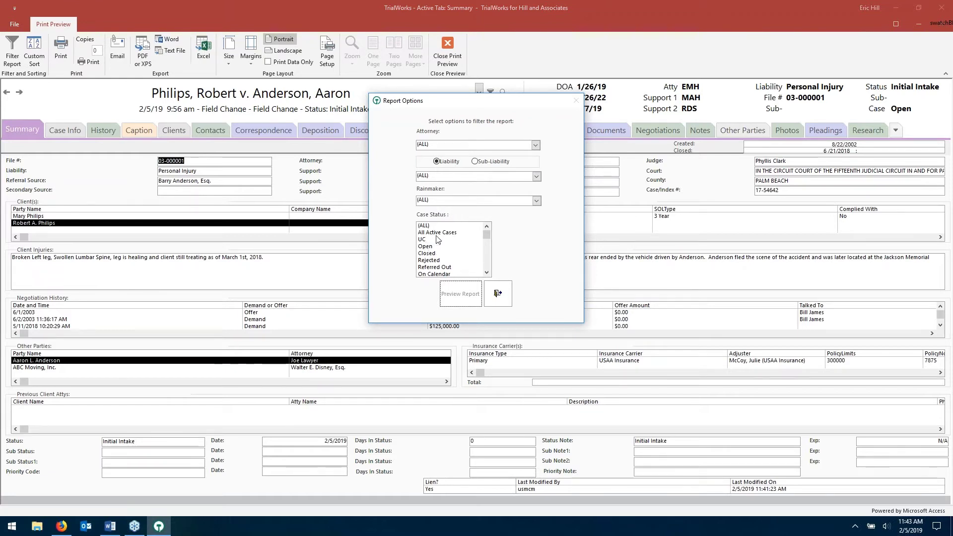
left_click(461, 294)
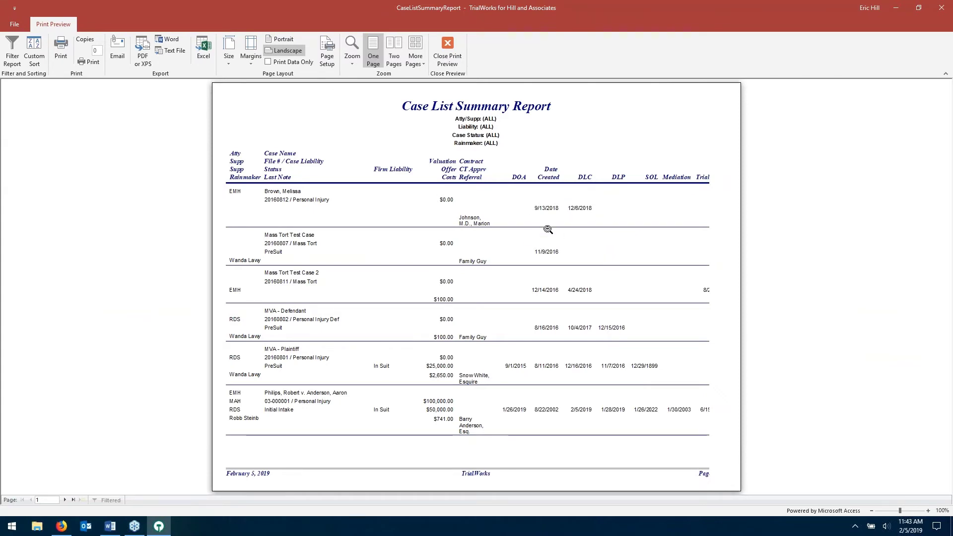
left_click(445, 53)
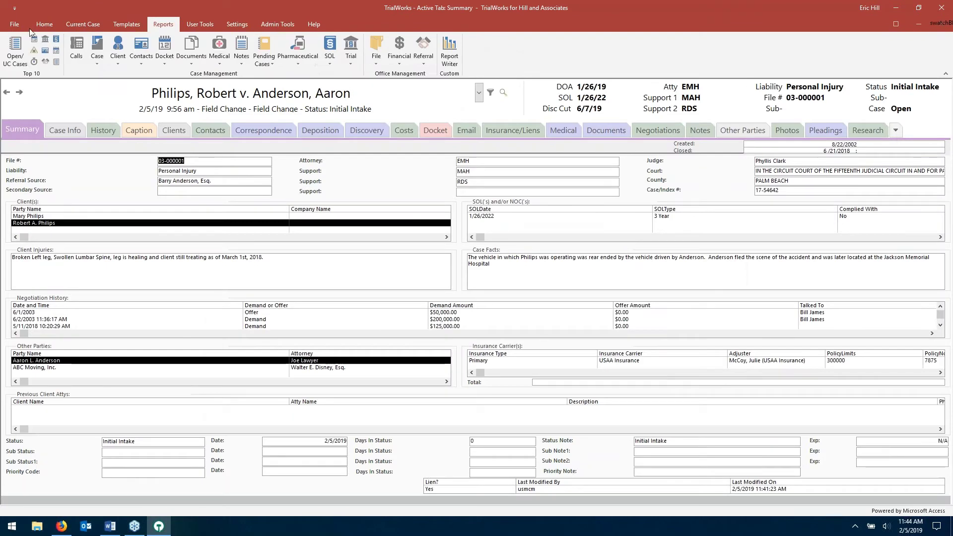
Open intake file 10 from the Intake Cases Manager, view the SMS form for the client's cell number without sending, and exit the intake
left_click(40, 24)
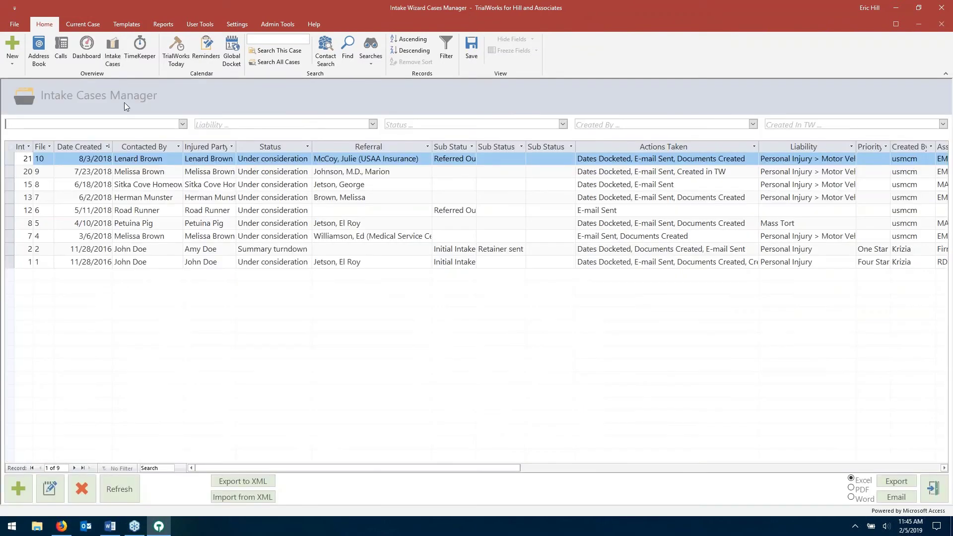
double_click(134, 159)
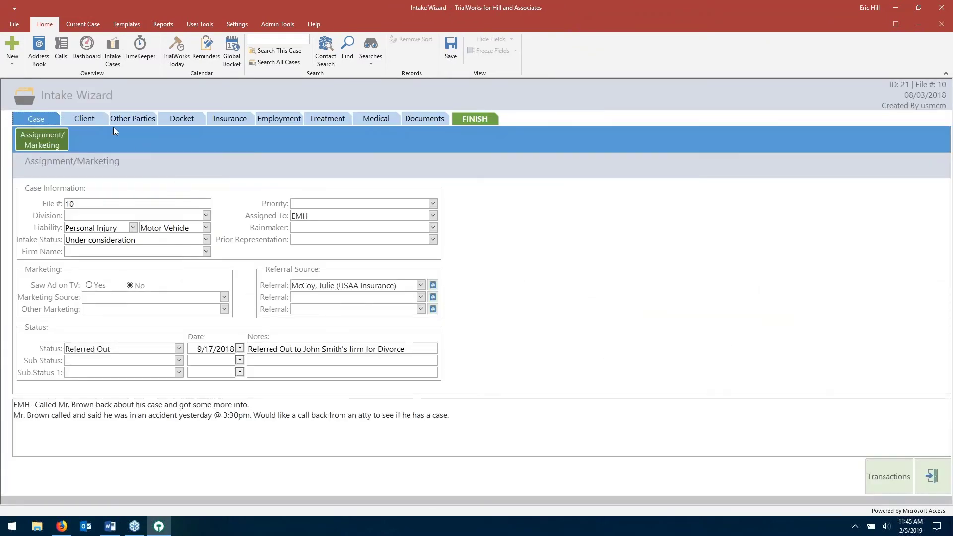
left_click(87, 119)
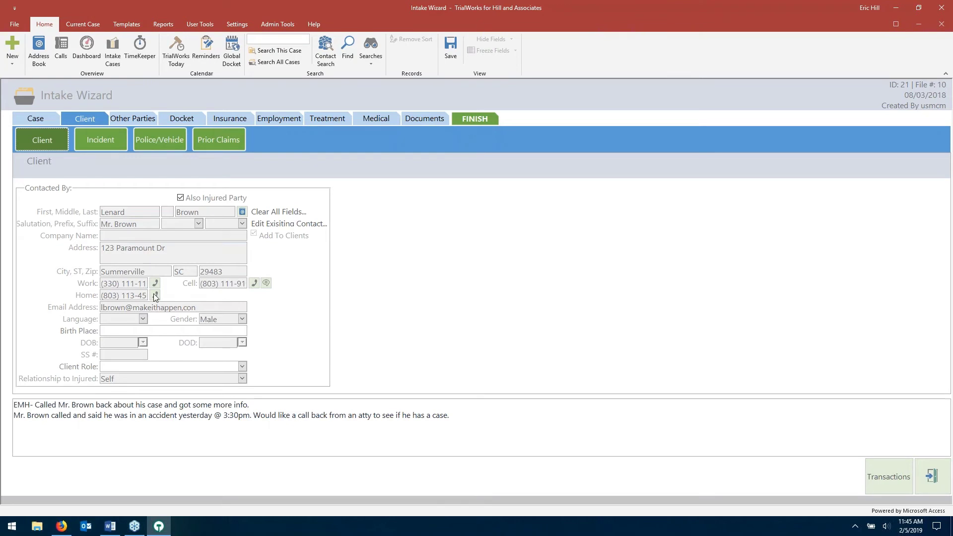
left_click(266, 284)
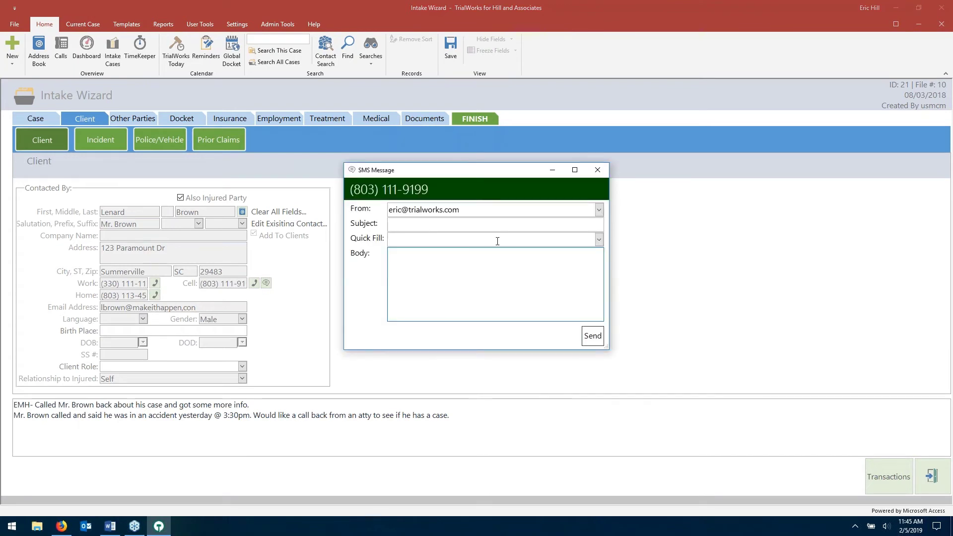
left_click(598, 170)
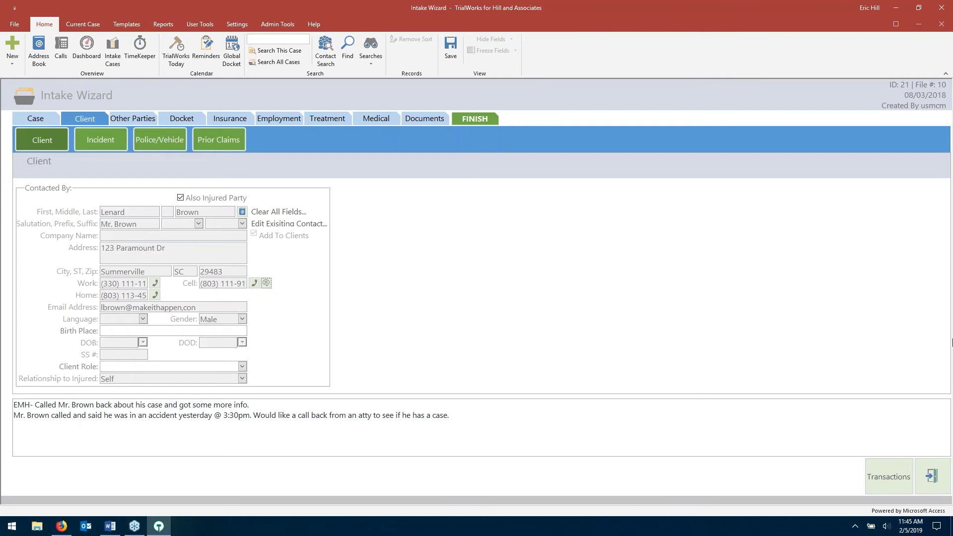
left_click(931, 476)
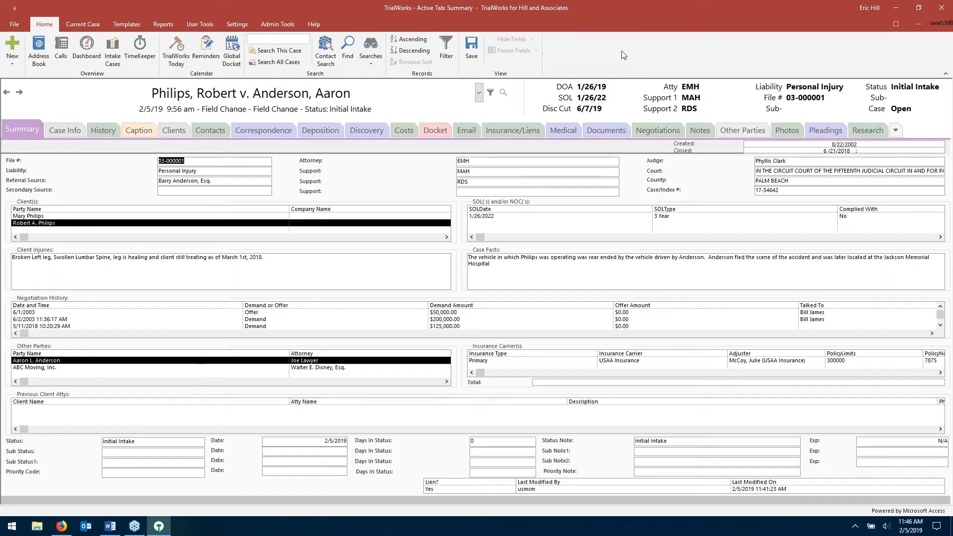
View the list of cases in the case selector and close it without switching to another case
left_click(478, 92)
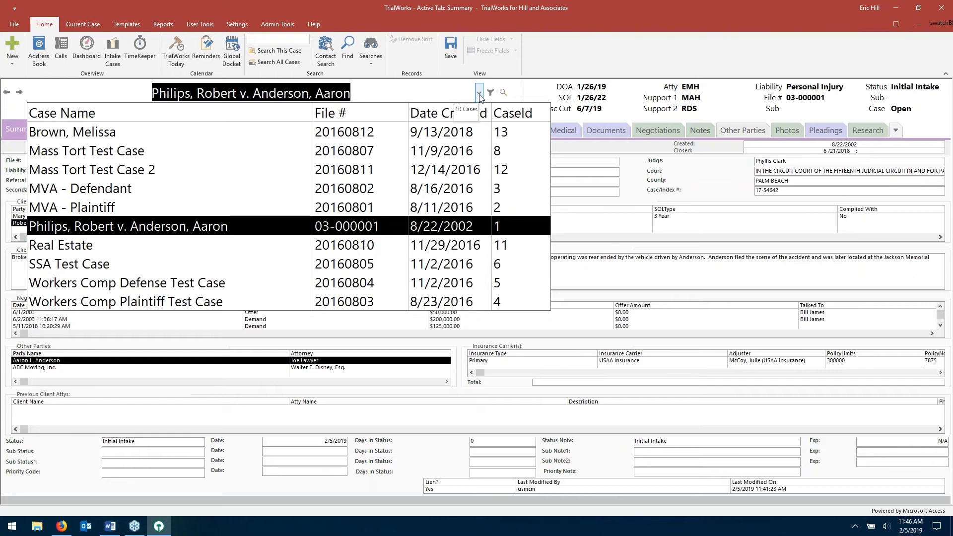
left_click(738, 51)
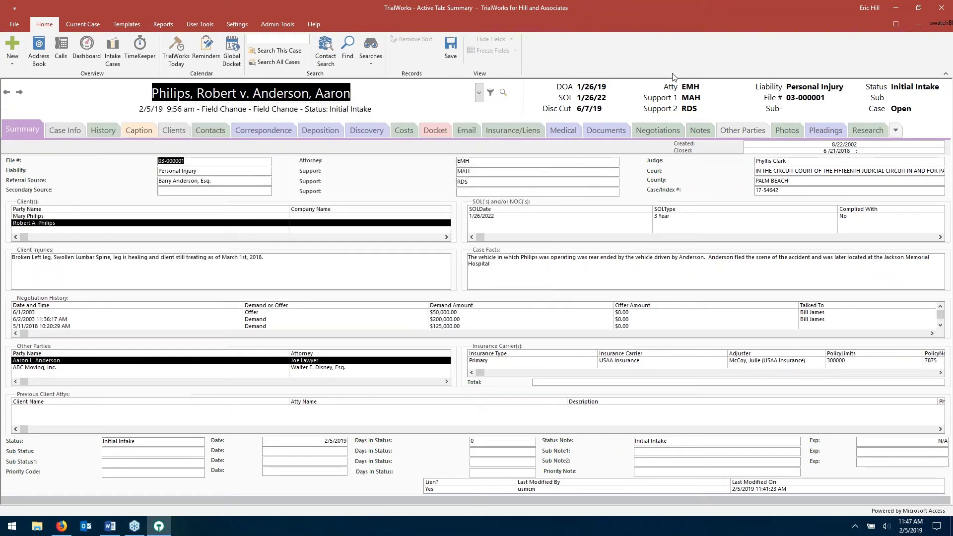
left_click(479, 93)
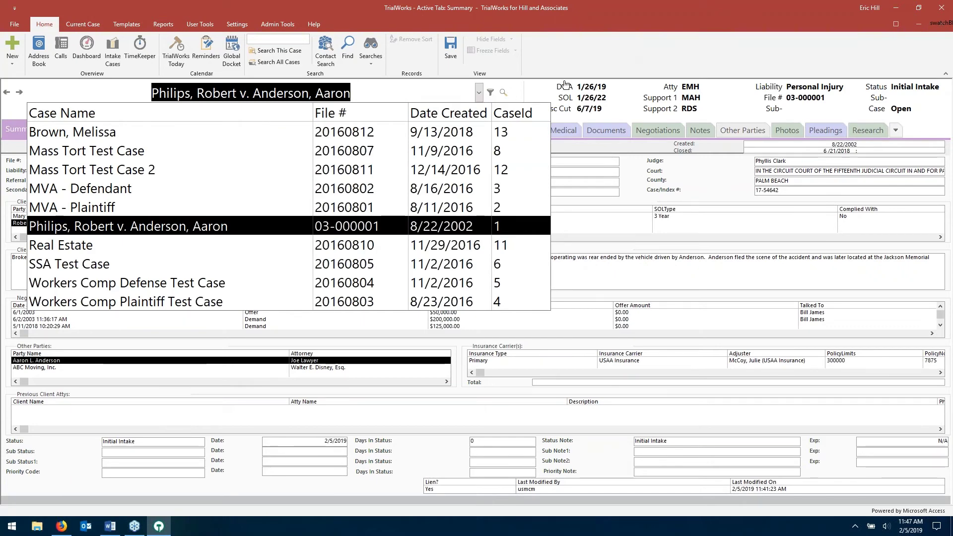
left_click(629, 48)
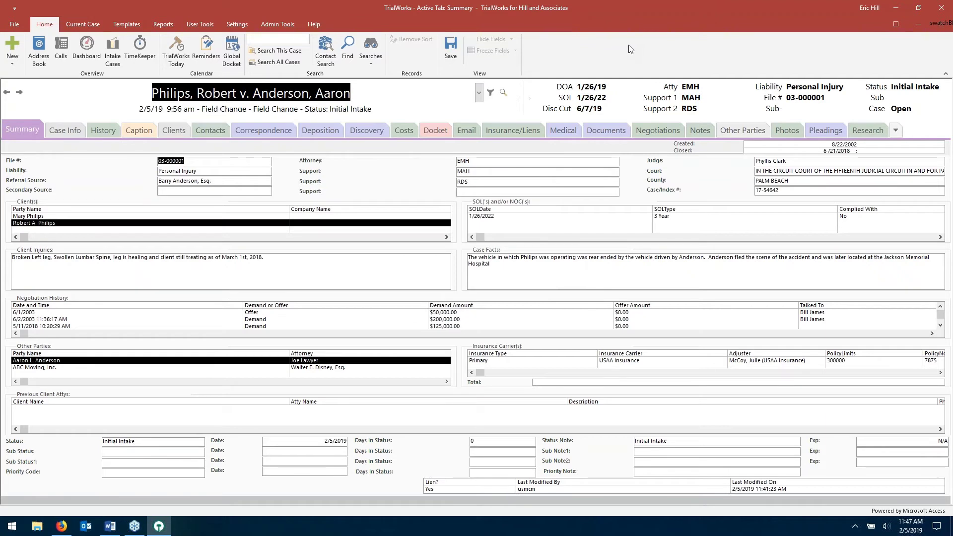
Open the Case Filters and show the available Case Status options
left_click(491, 94)
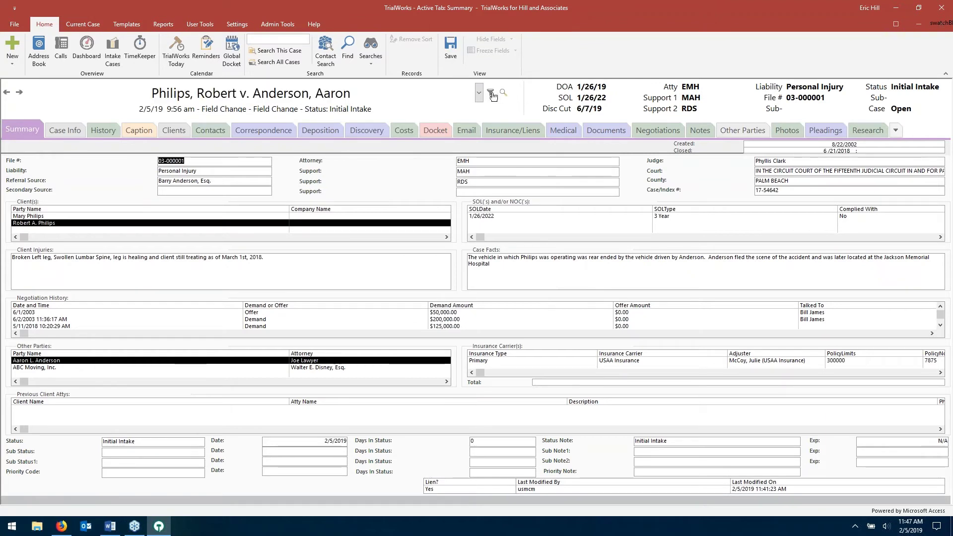
left_click(492, 94)
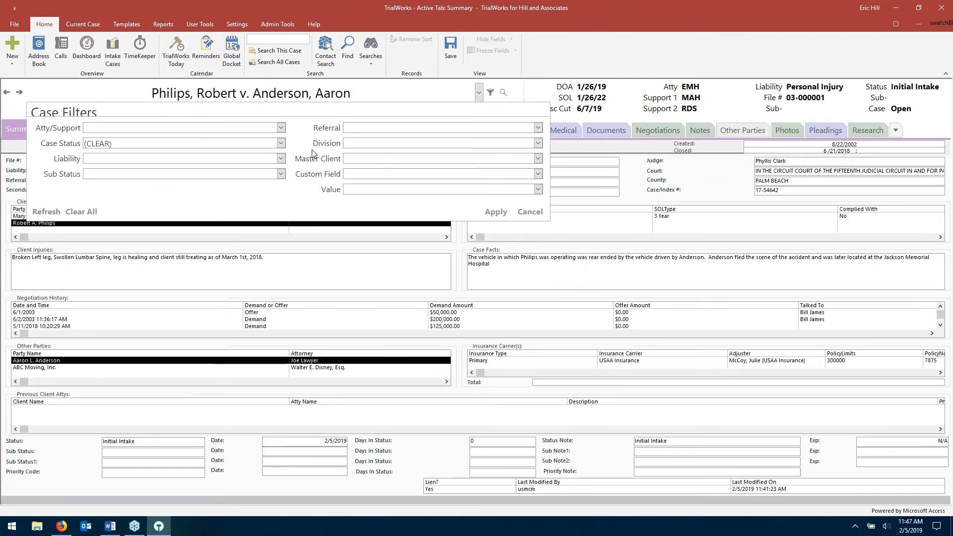
left_click(281, 143)
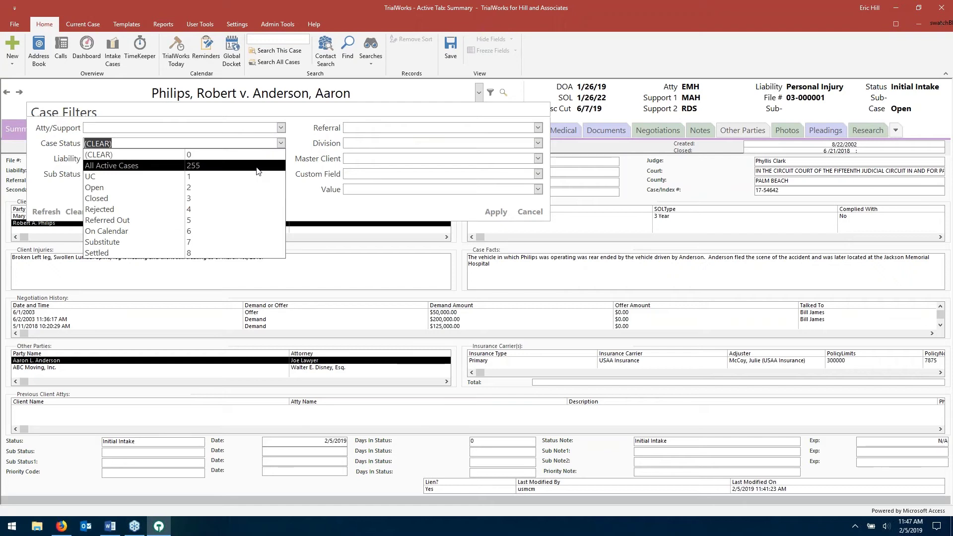